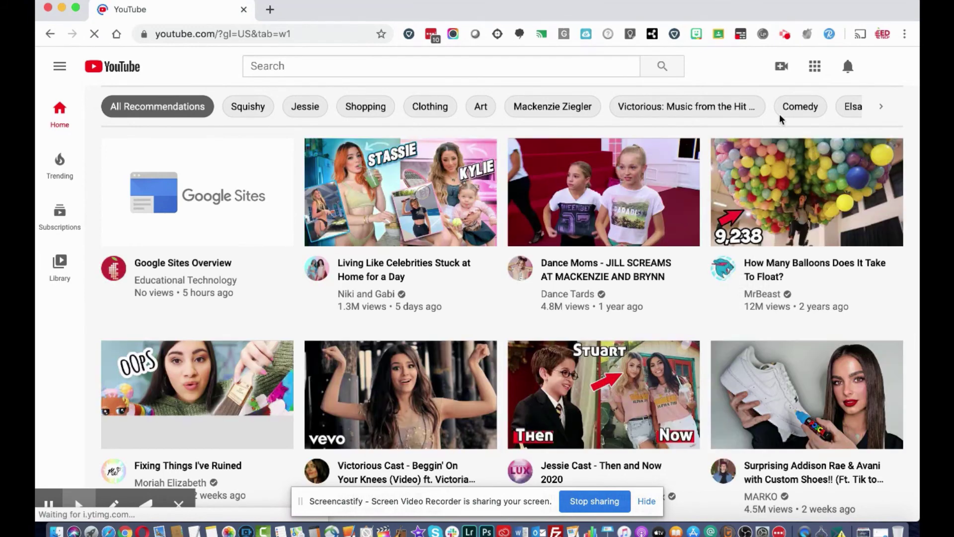
Open the account's own YouTube channel page and enter its customization view
{"action": "left_click", "coordinate": [889, 71]}
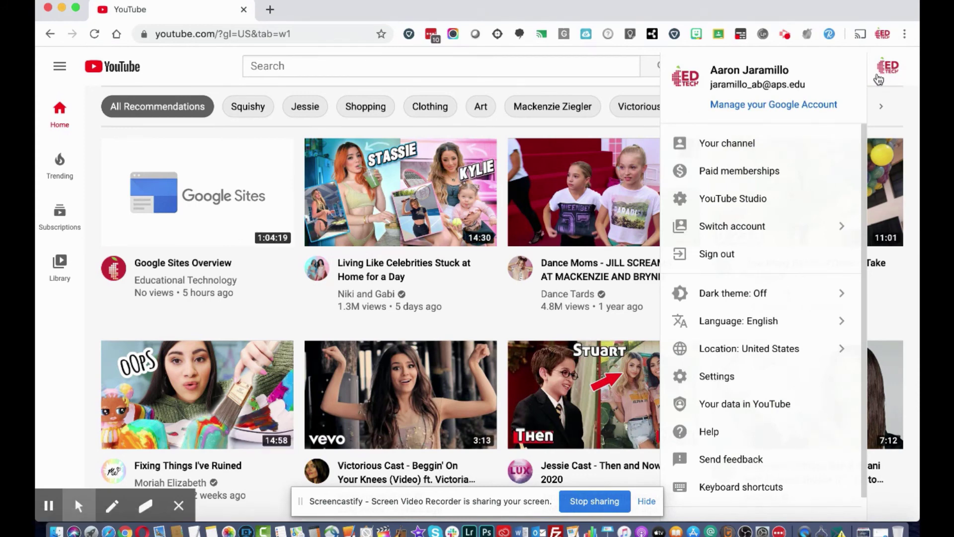
{"action": "left_click", "coordinate": [774, 151]}
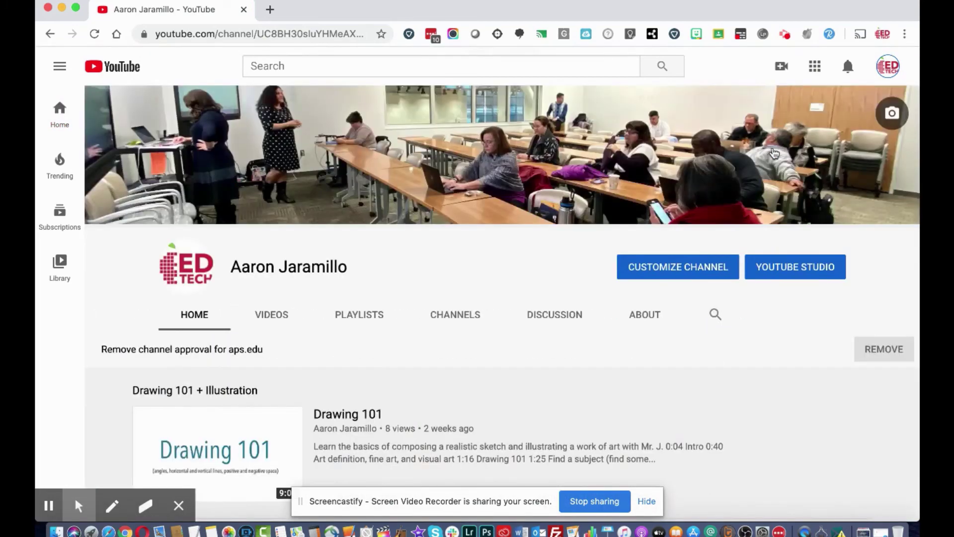
{"action": "left_click", "coordinate": [652, 502]}
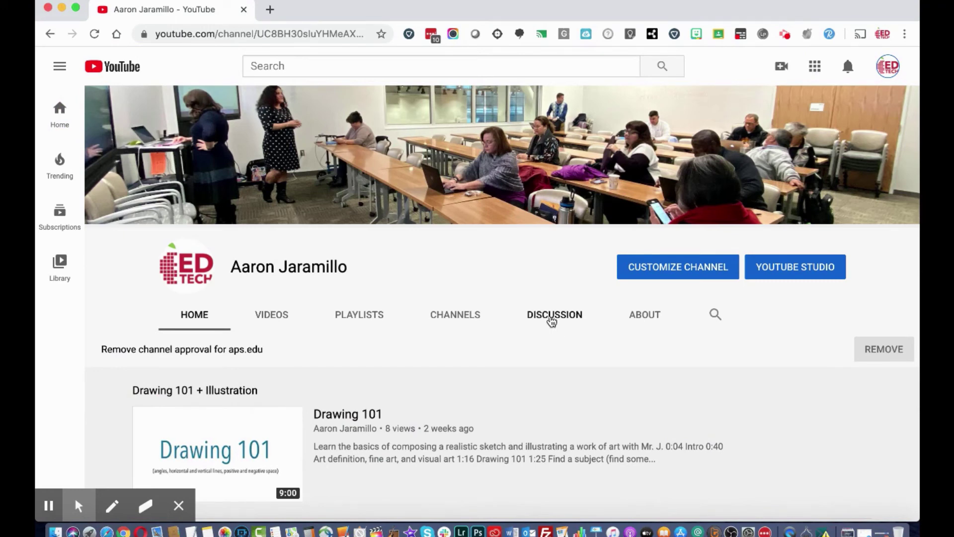
{"action": "left_click", "coordinate": [648, 278]}
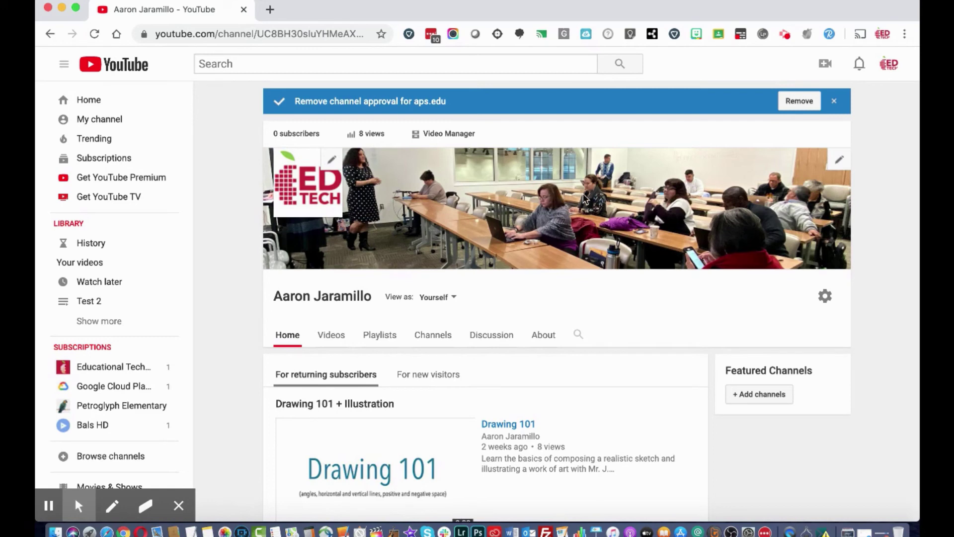
Open the channel art editor and look through the gallery's stock images
{"action": "left_click", "coordinate": [842, 166]}
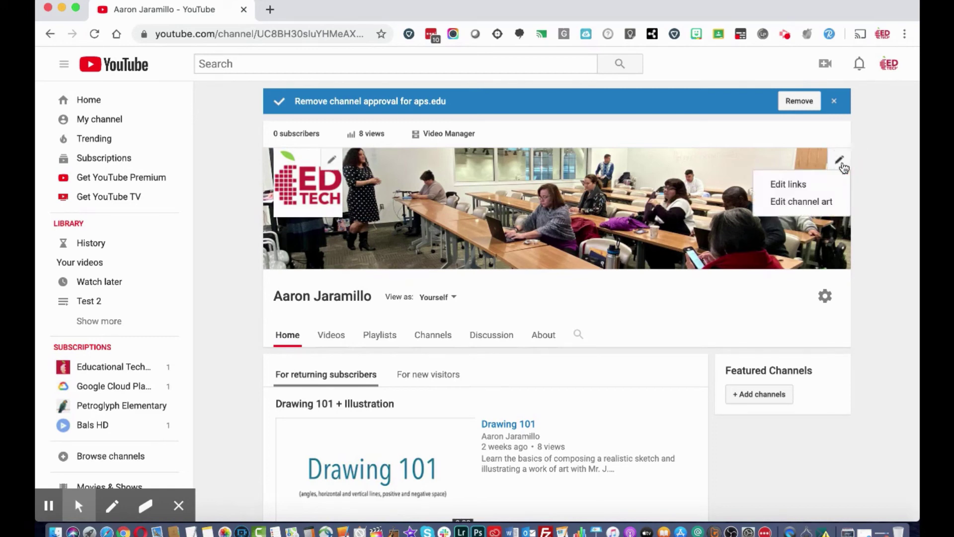
{"action": "left_click", "coordinate": [793, 203]}
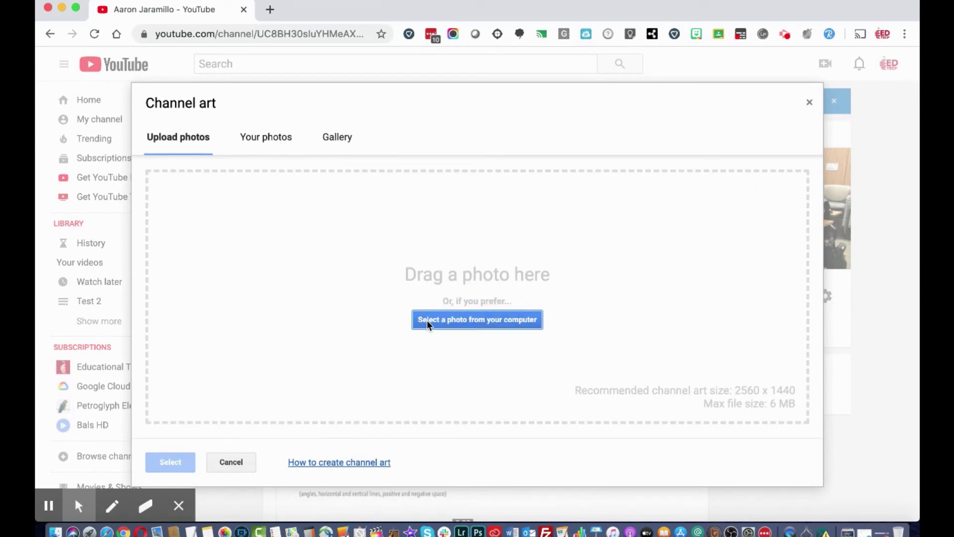
{"action": "left_click", "coordinate": [327, 148]}
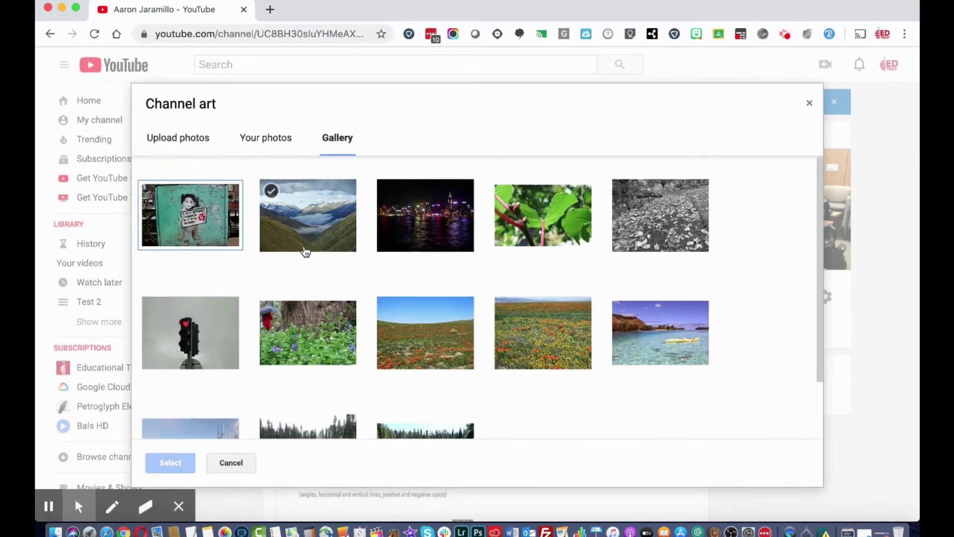
{"action": "scroll", "coordinate": [305, 250], "scroll_direction": "down", "scroll_amount": 3}
Replace the channel art with a photo of people seated at classroom tables from the EdTech 2019-20 album
{"action": "left_click", "coordinate": [283, 143]}
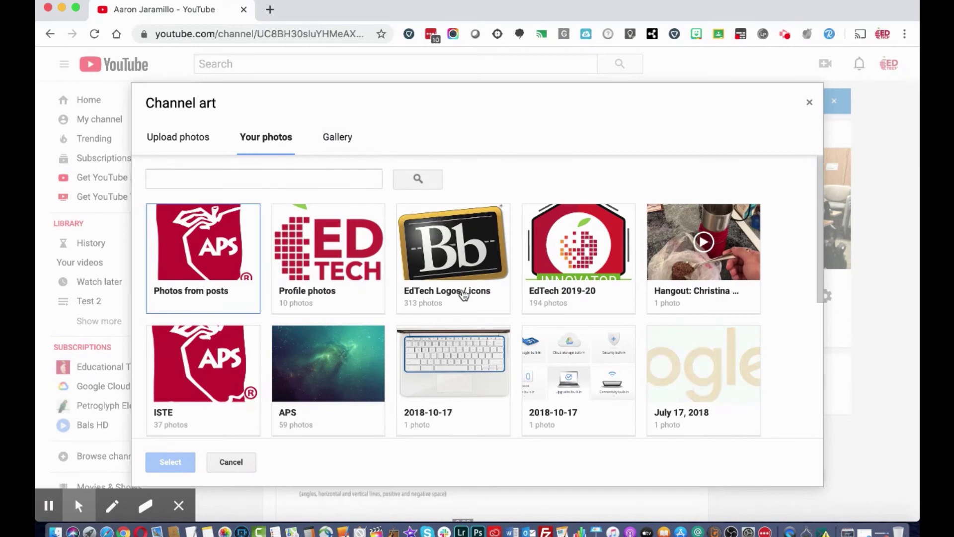
{"action": "left_click", "coordinate": [547, 299]}
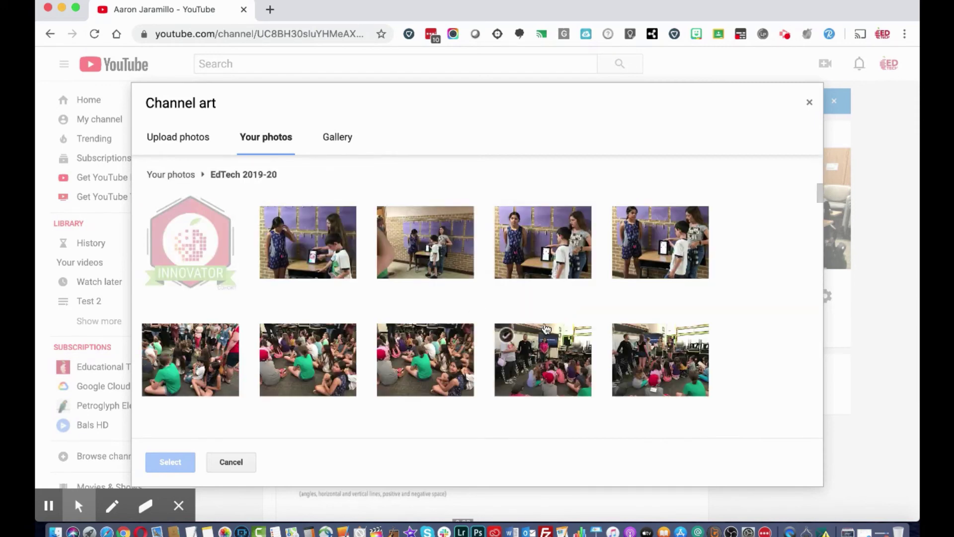
{"action": "scroll", "coordinate": [546, 328], "scroll_direction": "down", "scroll_amount": 10}
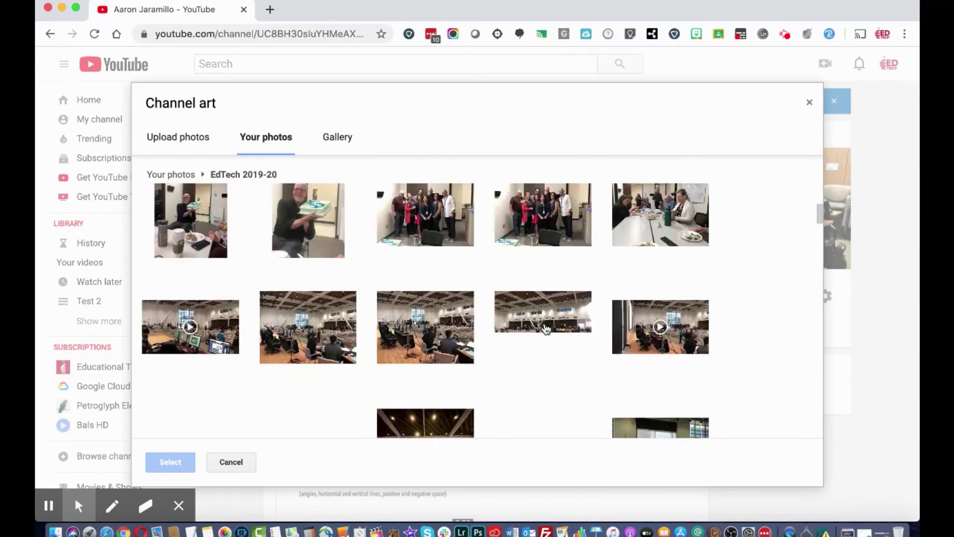
{"action": "scroll", "coordinate": [547, 329], "scroll_direction": "down", "scroll_amount": 5}
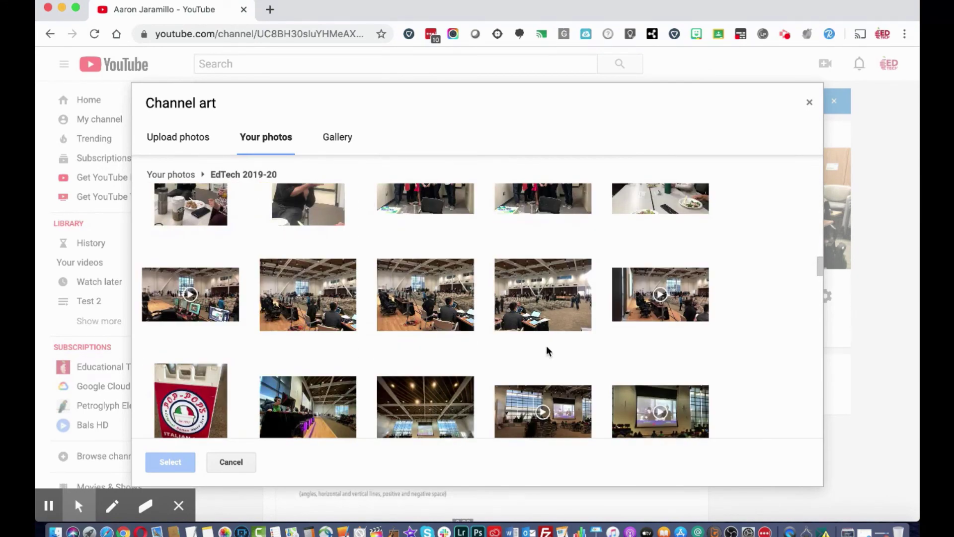
{"action": "scroll", "coordinate": [546, 346], "scroll_direction": "up", "scroll_amount": 2}
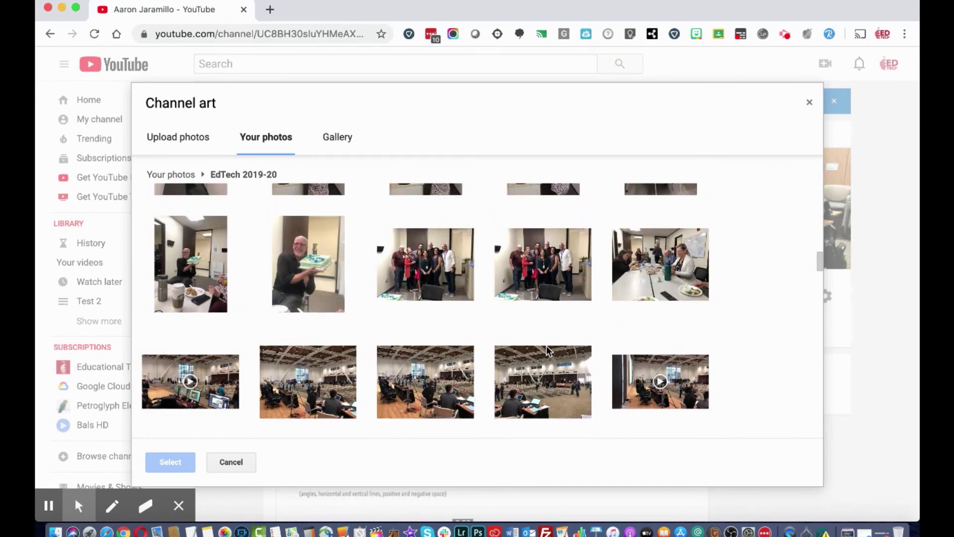
{"action": "scroll", "coordinate": [547, 349], "scroll_direction": "down", "scroll_amount": 5}
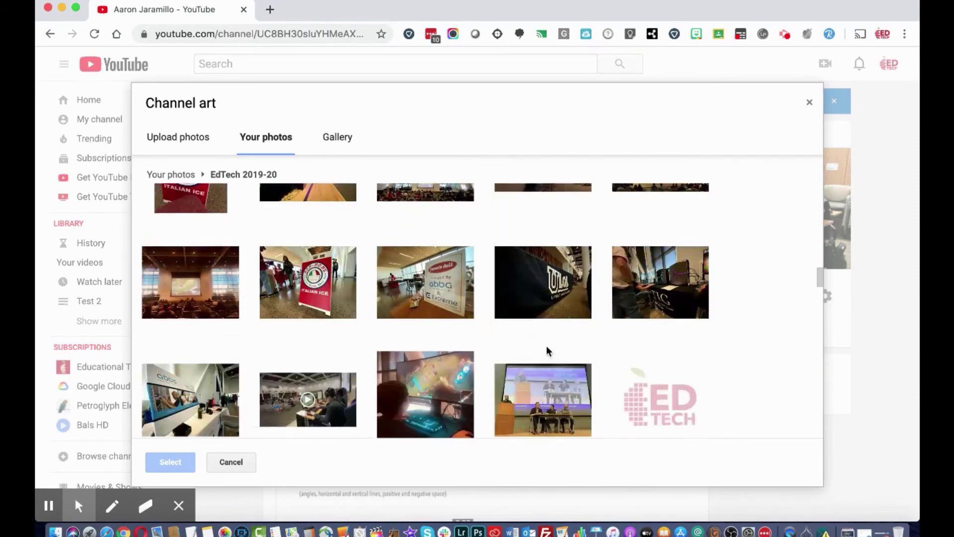
{"action": "scroll", "coordinate": [547, 352], "scroll_direction": "down", "scroll_amount": 4}
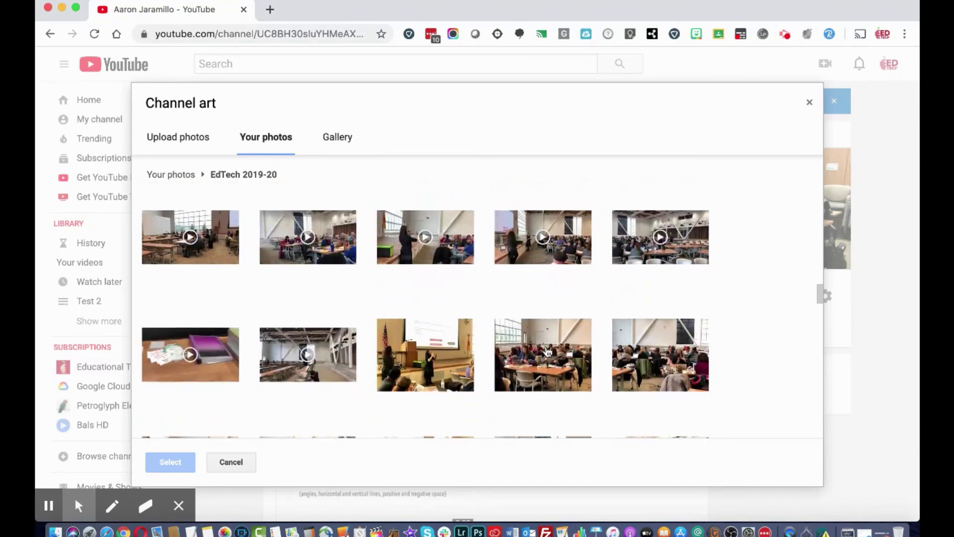
{"action": "left_click", "coordinate": [548, 352]}
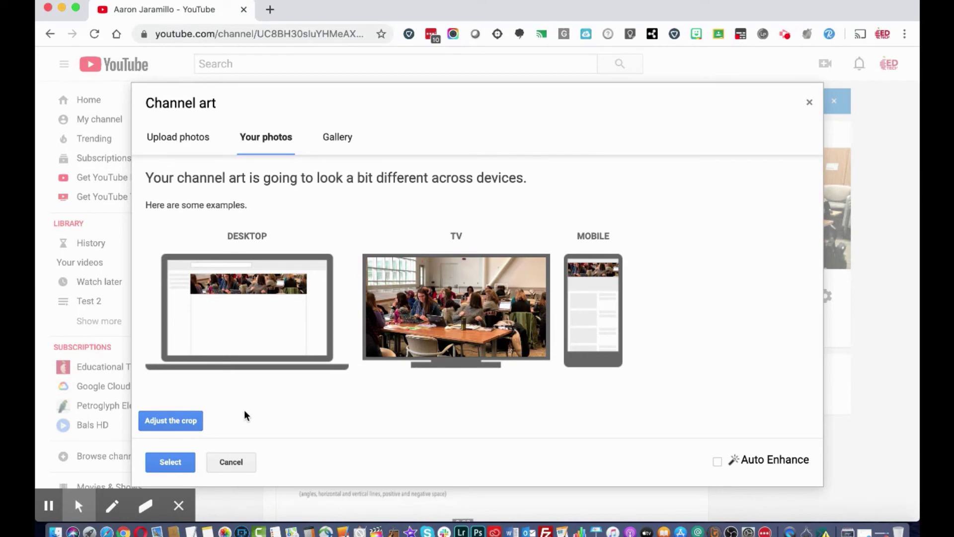
{"action": "left_click", "coordinate": [192, 461]}
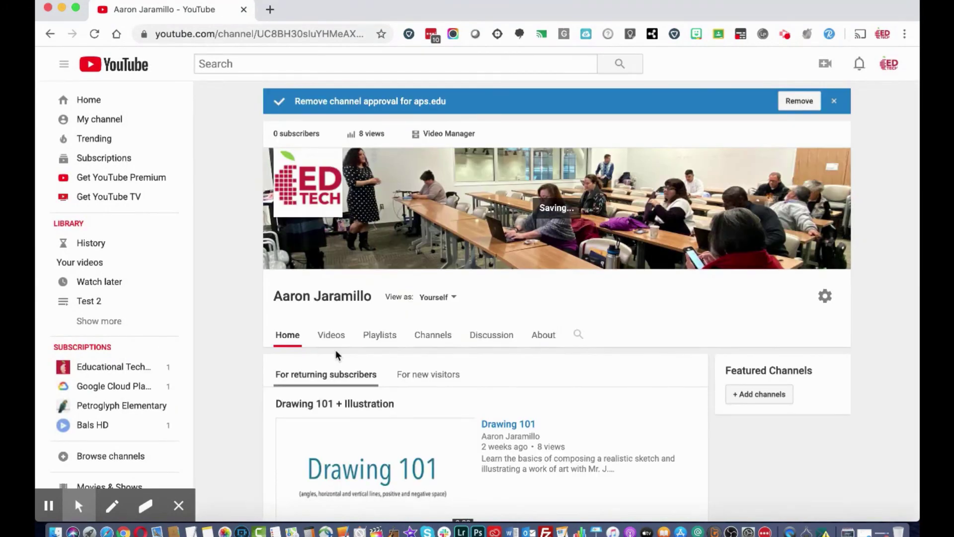
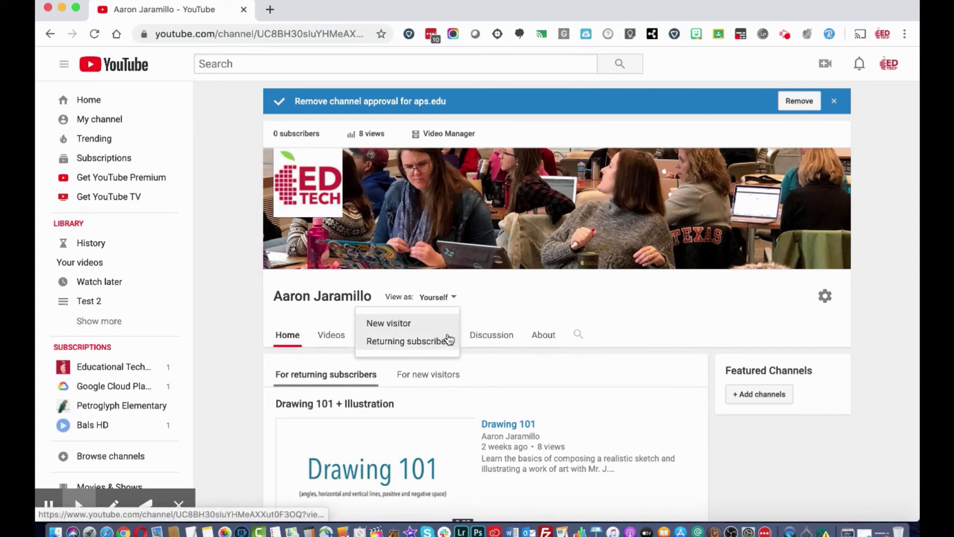
Review the channel's privacy, layout and discussion settings, and save them
{"action": "left_click", "coordinate": [529, 304]}
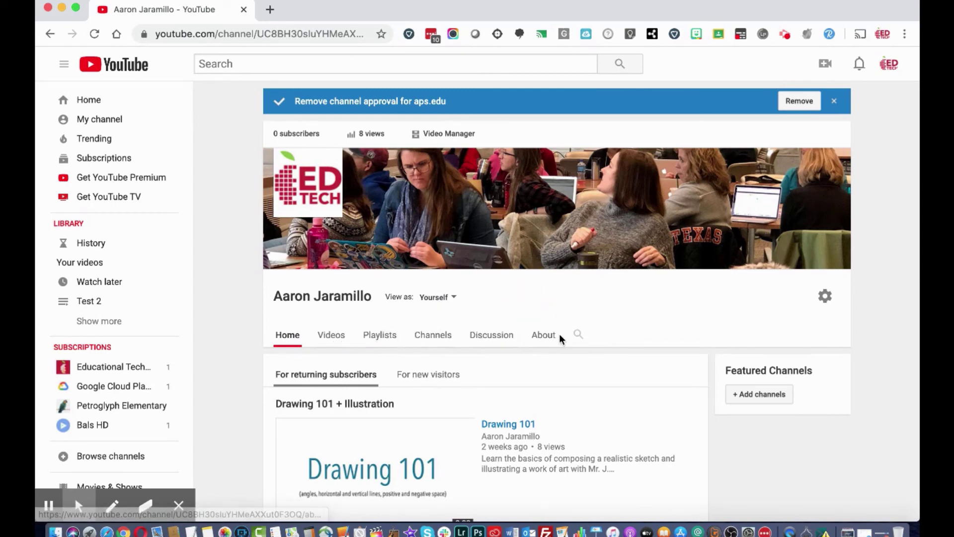
{"action": "left_click", "coordinate": [828, 294]}
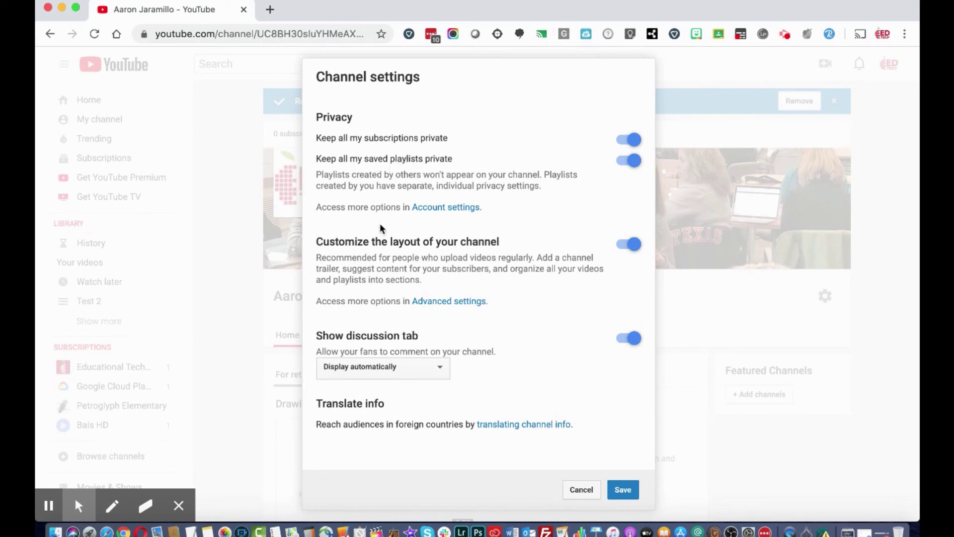
{"action": "scroll", "coordinate": [380, 224], "scroll_direction": "down", "scroll_amount": 1}
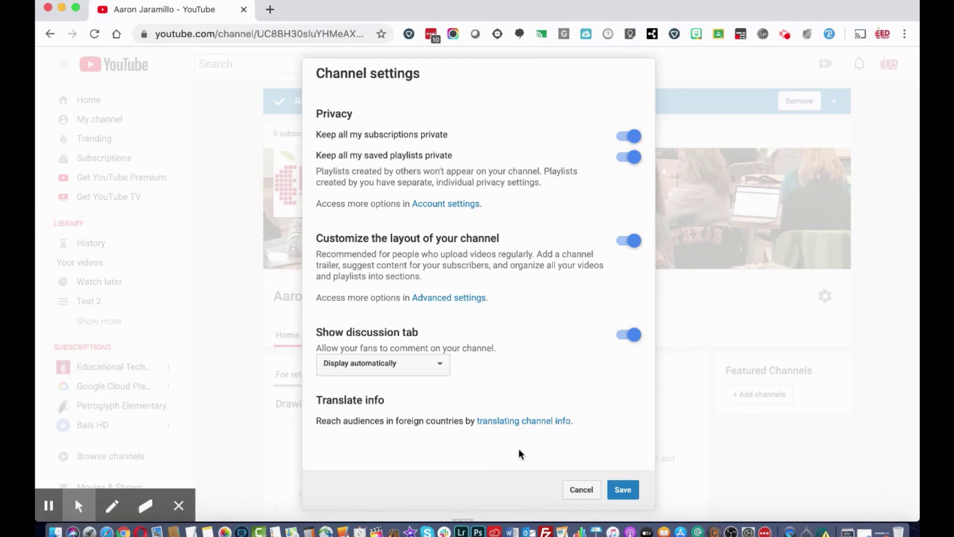
{"action": "left_click", "coordinate": [618, 494]}
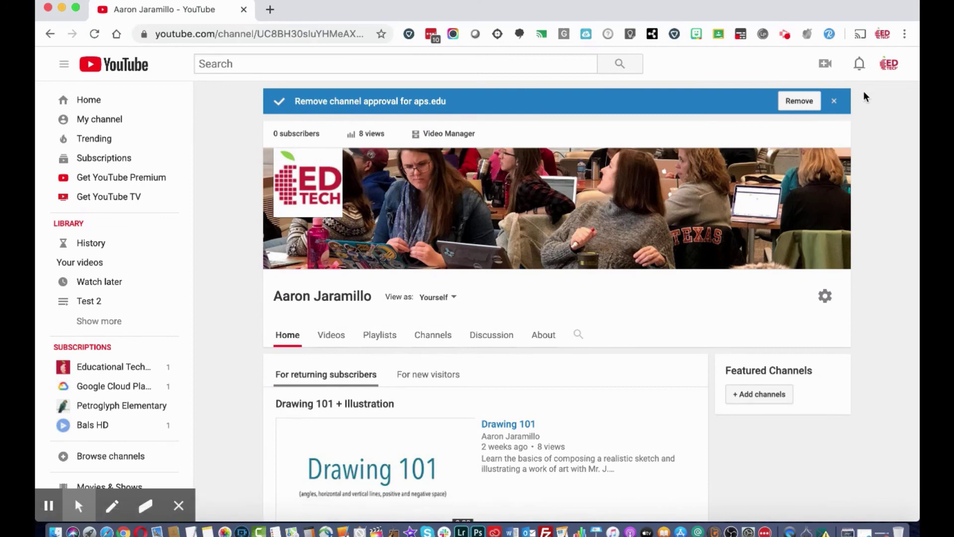
Go to YouTube Studio and view the channel's live streams and uploaded videos
{"action": "left_click", "coordinate": [888, 66]}
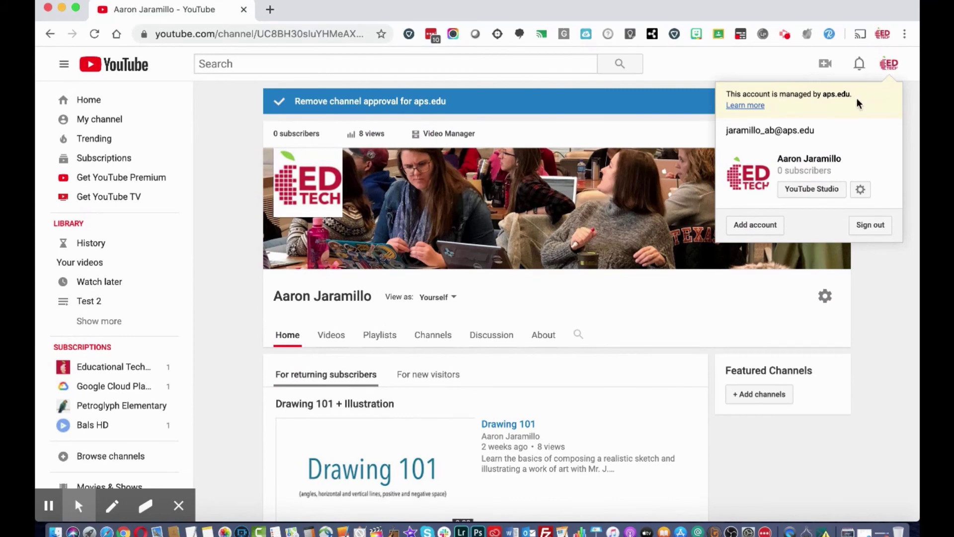
{"action": "left_click", "coordinate": [815, 194]}
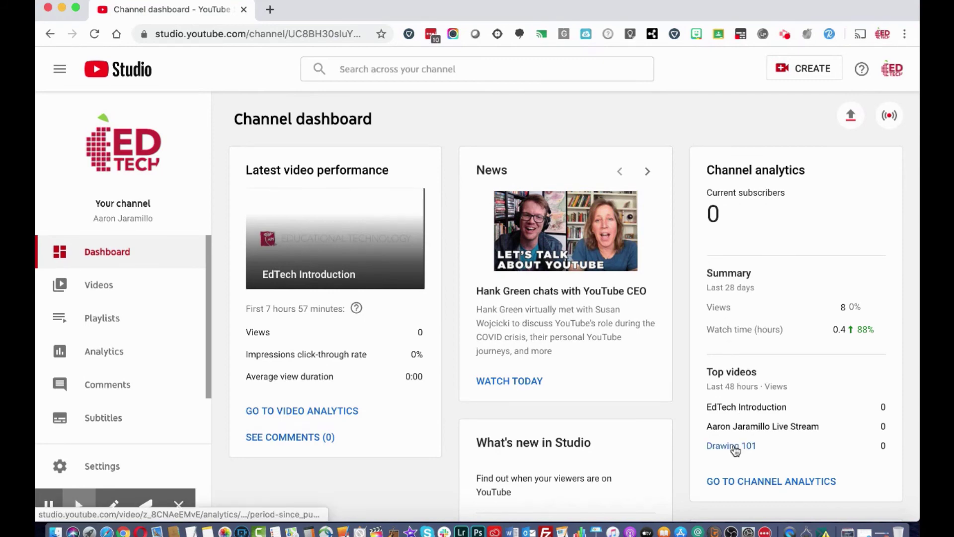
{"action": "left_click", "coordinate": [149, 288]}
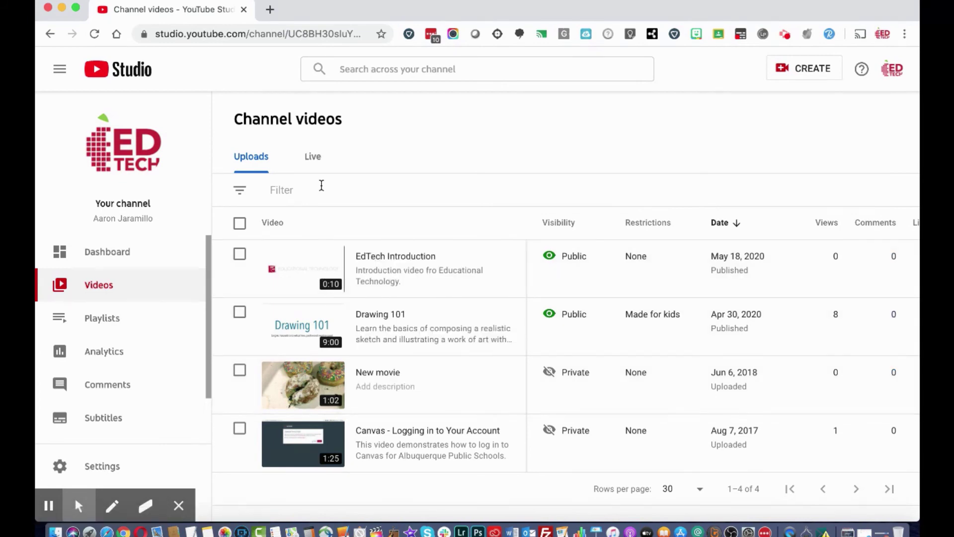
{"action": "left_click", "coordinate": [316, 157]}
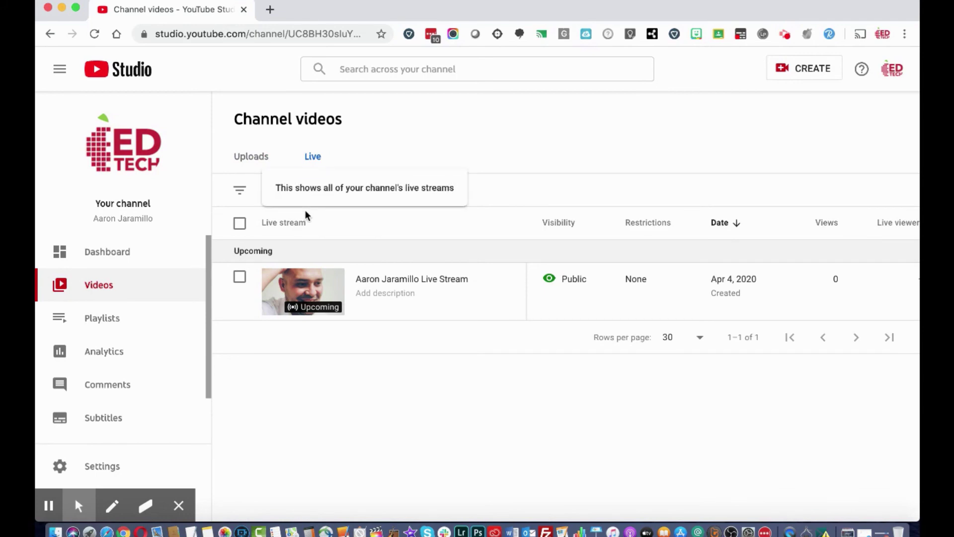
{"action": "left_click", "coordinate": [258, 162]}
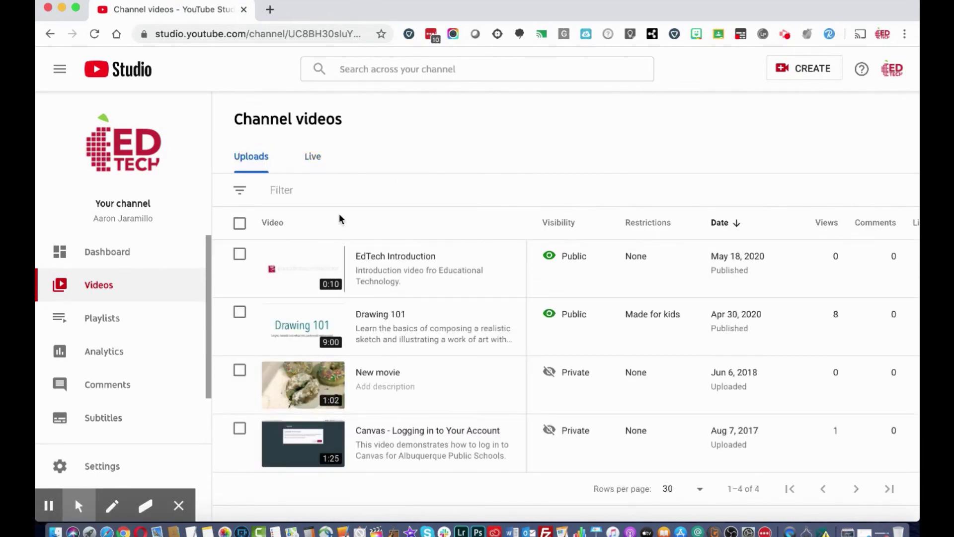
Examine the title, description, thumbnail and audience details of the EdTech Introduction video, and return to the channel videos
{"action": "mouse_move", "coordinate": [569, 261]}
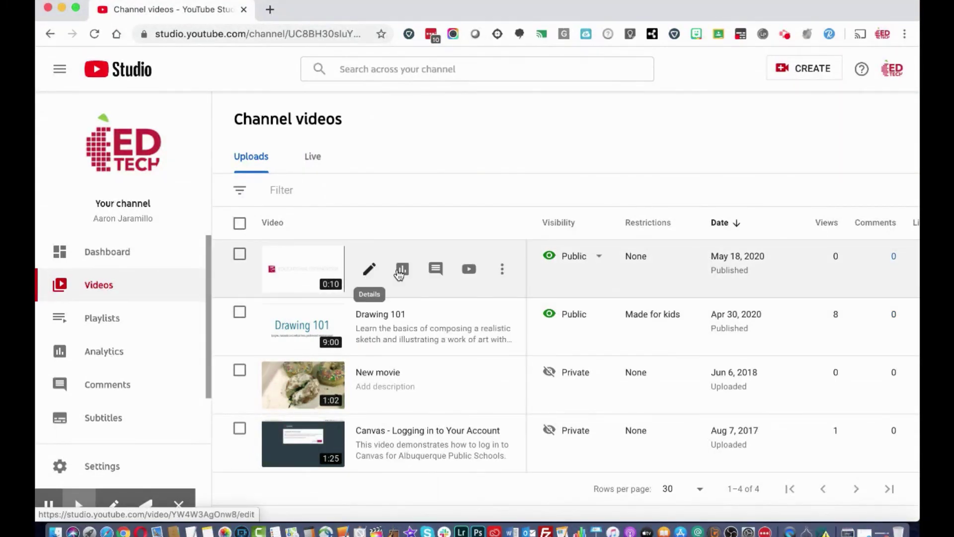
{"action": "left_click", "coordinate": [370, 270]}
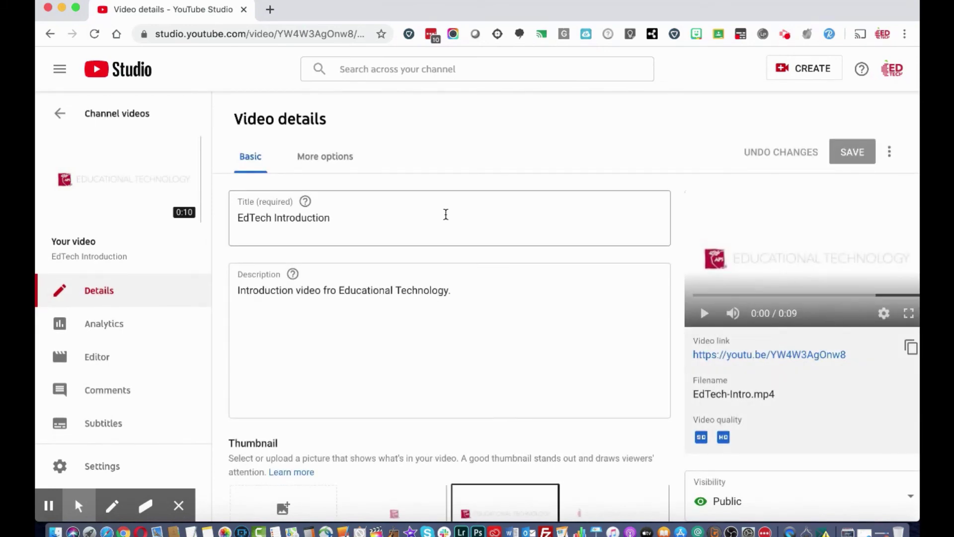
{"action": "scroll", "coordinate": [446, 214], "scroll_direction": "down", "scroll_amount": 5}
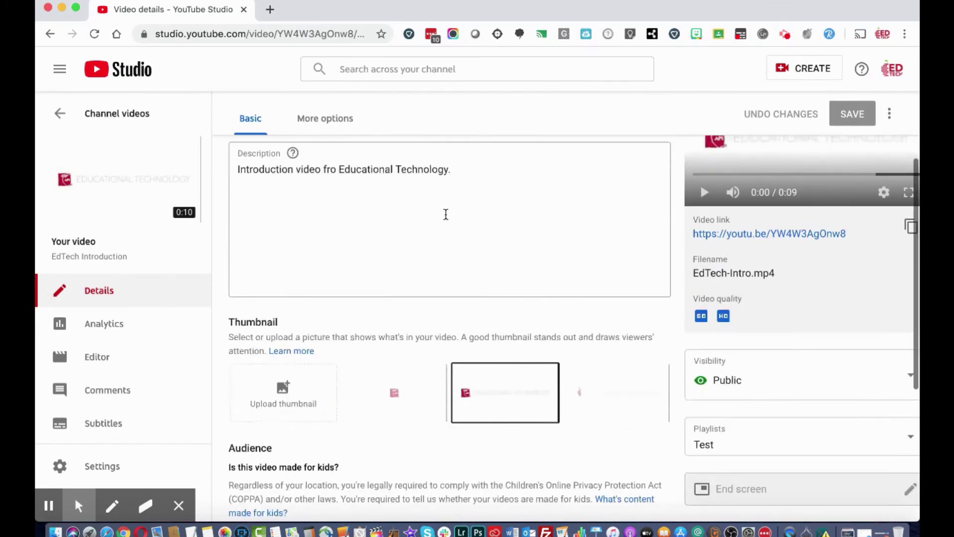
{"action": "scroll", "coordinate": [446, 214], "scroll_direction": "up", "scroll_amount": 5}
{"action": "scroll", "coordinate": [447, 218], "scroll_direction": "down", "scroll_amount": 3}
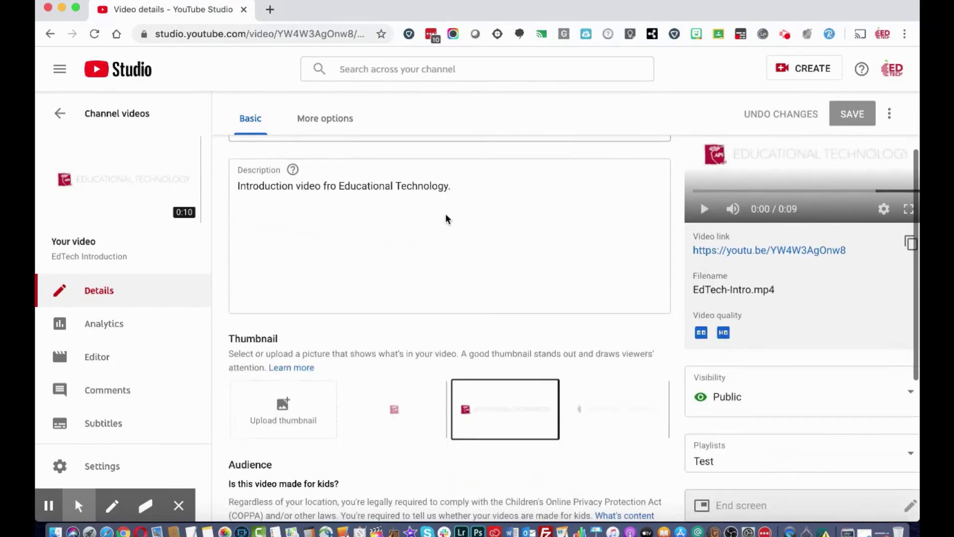
{"action": "scroll", "coordinate": [446, 218], "scroll_direction": "down", "scroll_amount": 1}
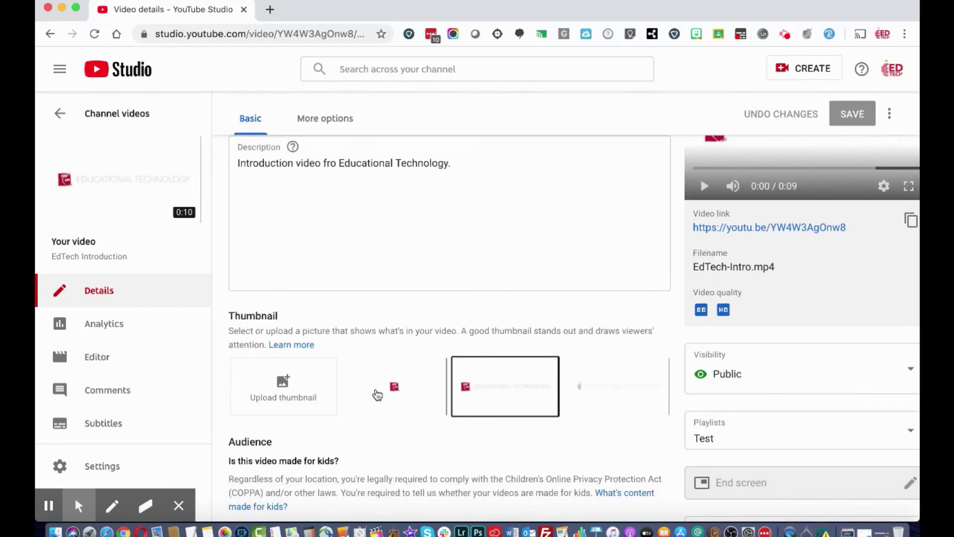
{"action": "scroll", "coordinate": [379, 378], "scroll_direction": "up", "scroll_amount": 5}
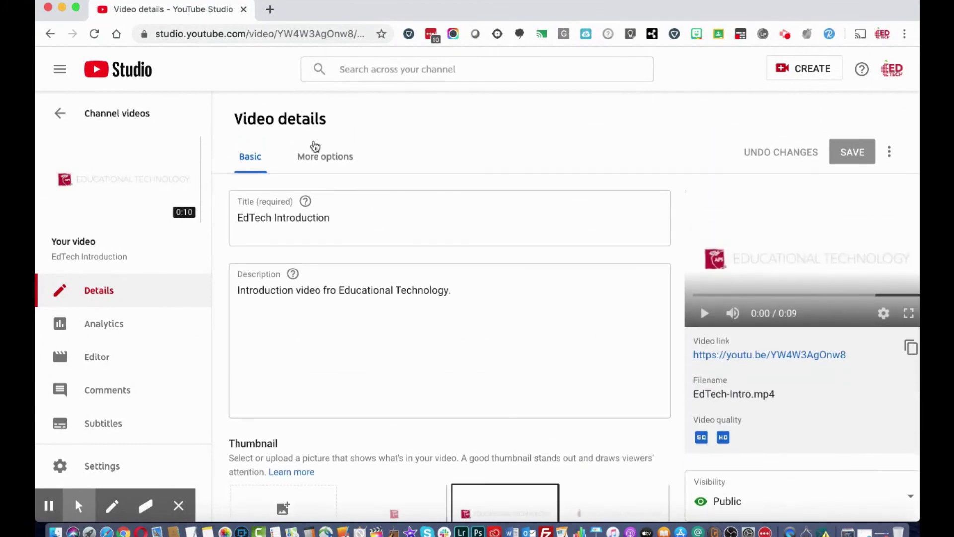
{"action": "left_click", "coordinate": [119, 114]}
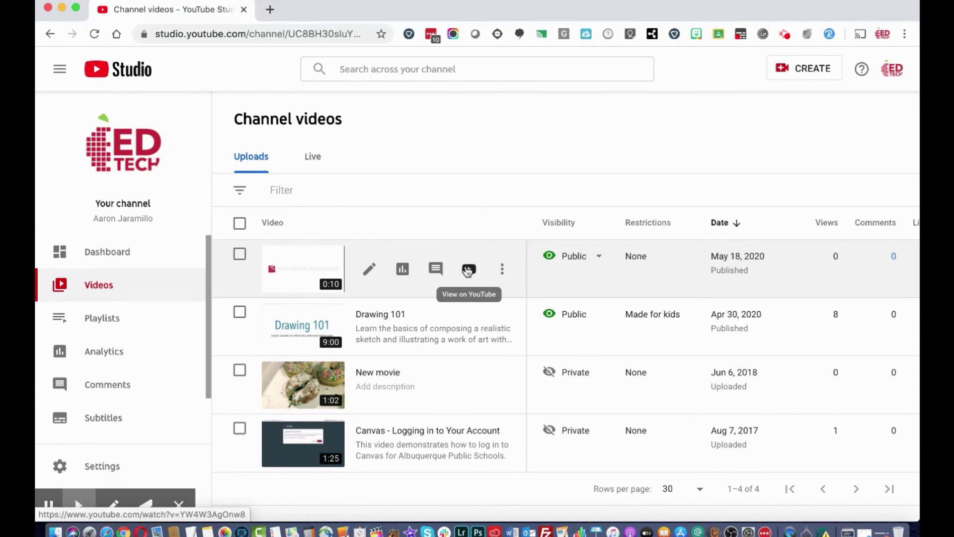
Check the additional options available for the EdTech Introduction video, such as sharing, downloading and deleting
{"action": "left_click", "coordinate": [503, 273]}
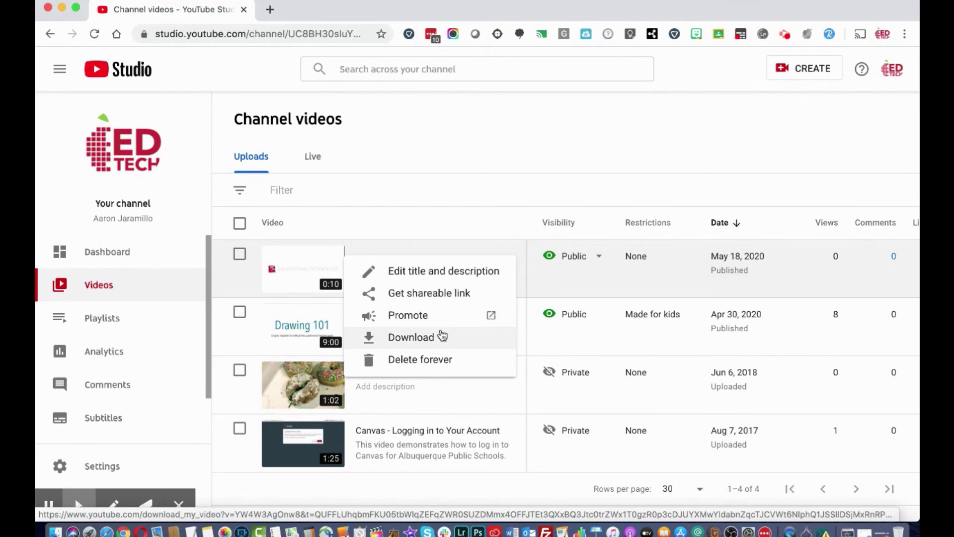
{"action": "left_click", "coordinate": [481, 162]}
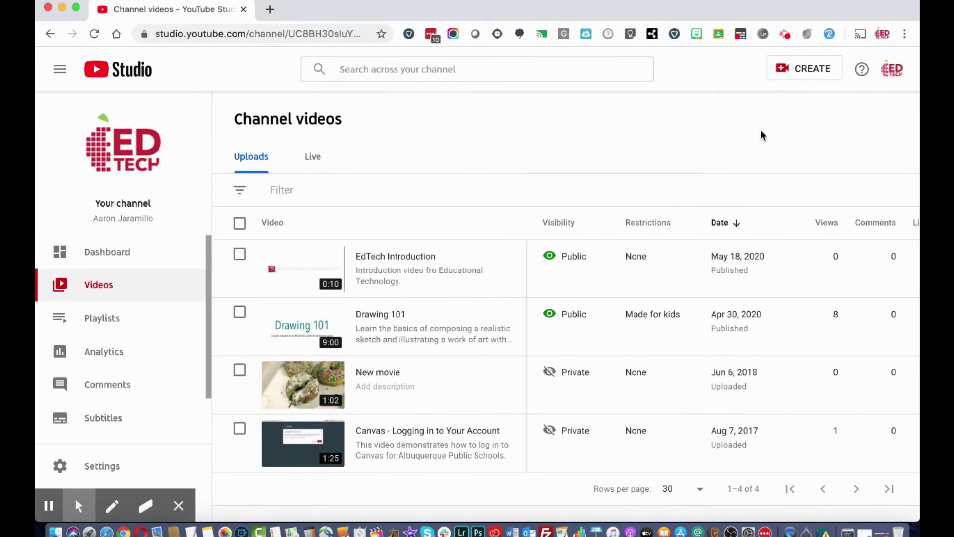
Upload the video Outro.mp4 from the EdTech Website folder on the Desktop to the channel
{"action": "left_click", "coordinate": [806, 78]}
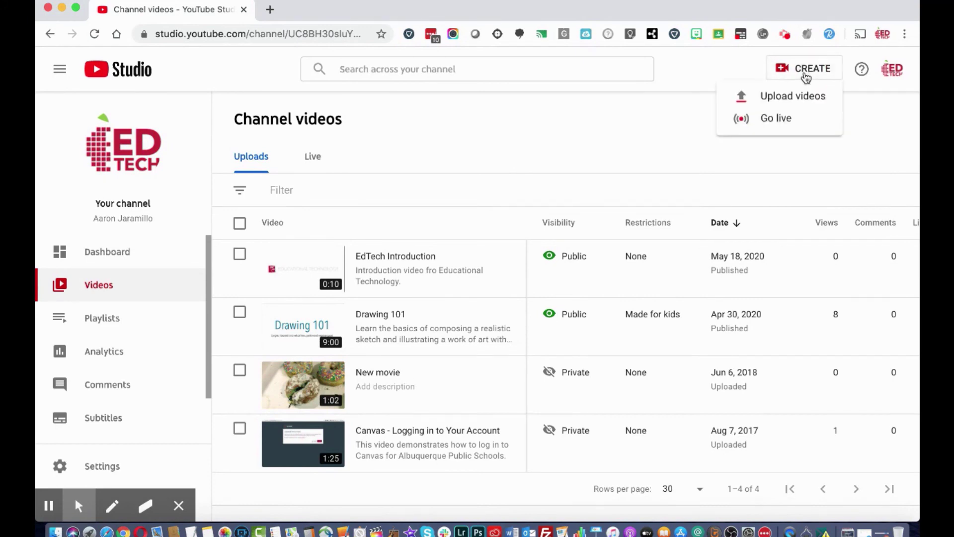
{"action": "left_click", "coordinate": [794, 99]}
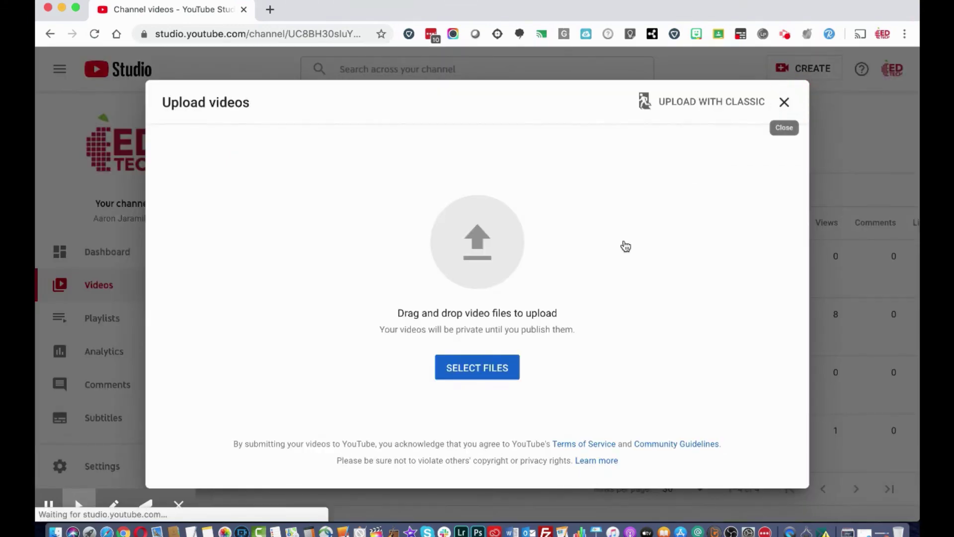
{"action": "left_click", "coordinate": [501, 371]}
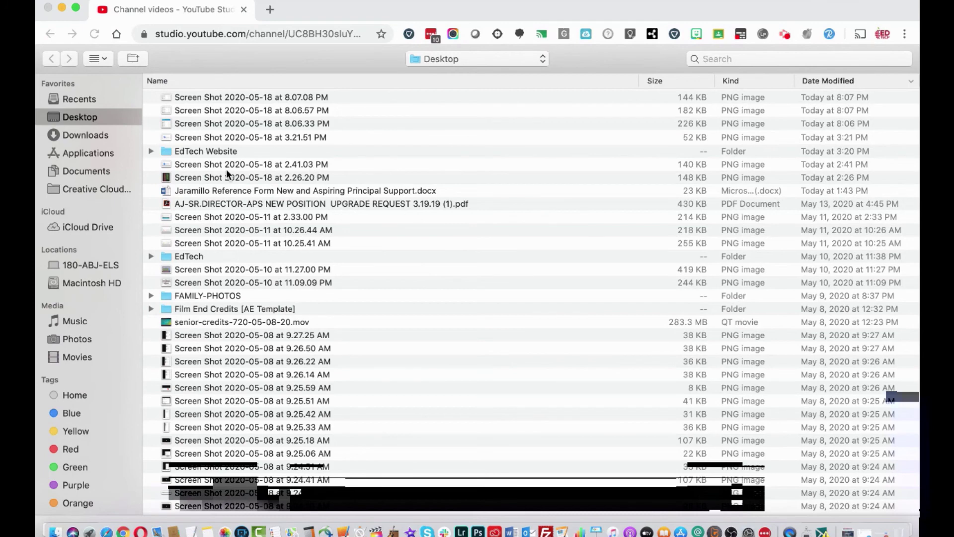
{"action": "left_click", "coordinate": [221, 151]}
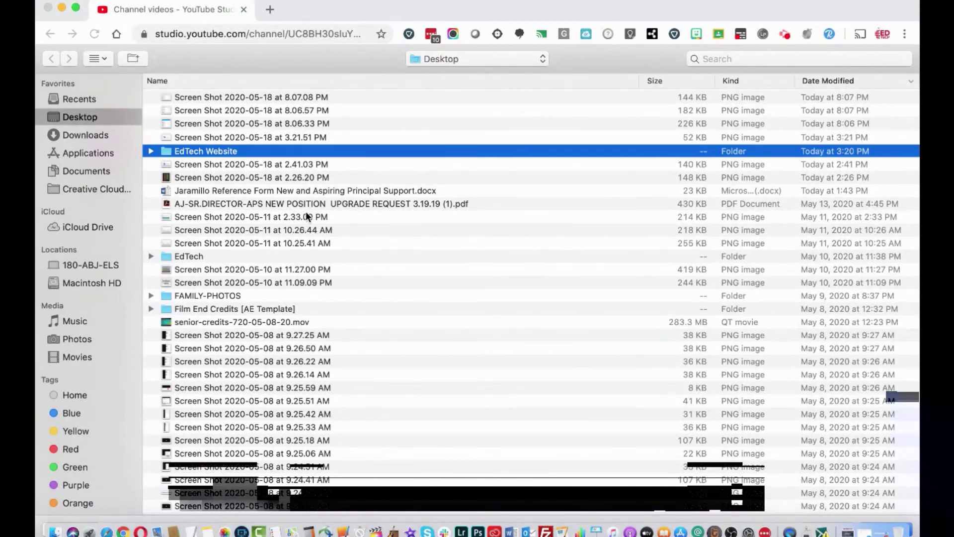
{"action": "key", "text": "Return"}
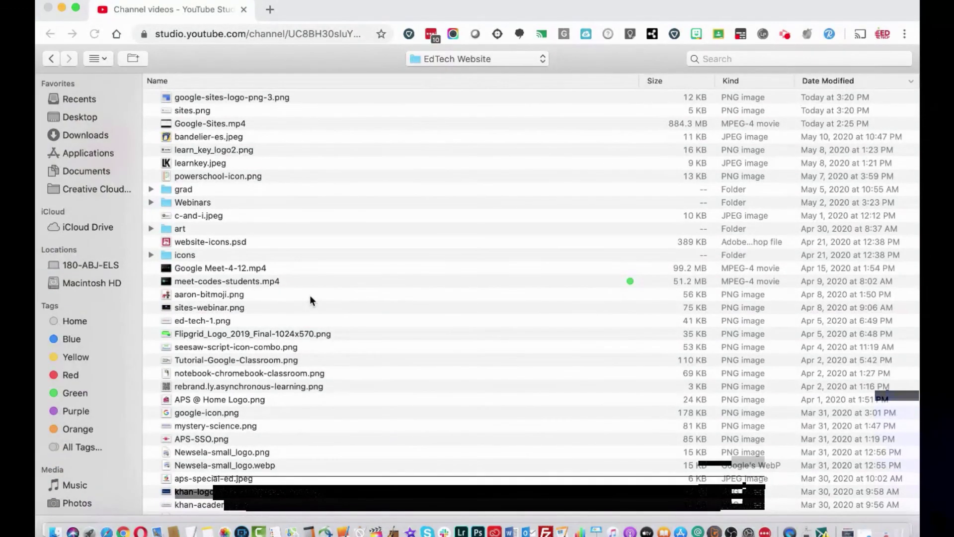
{"action": "scroll", "coordinate": [310, 297], "scroll_direction": "down", "scroll_amount": 5}
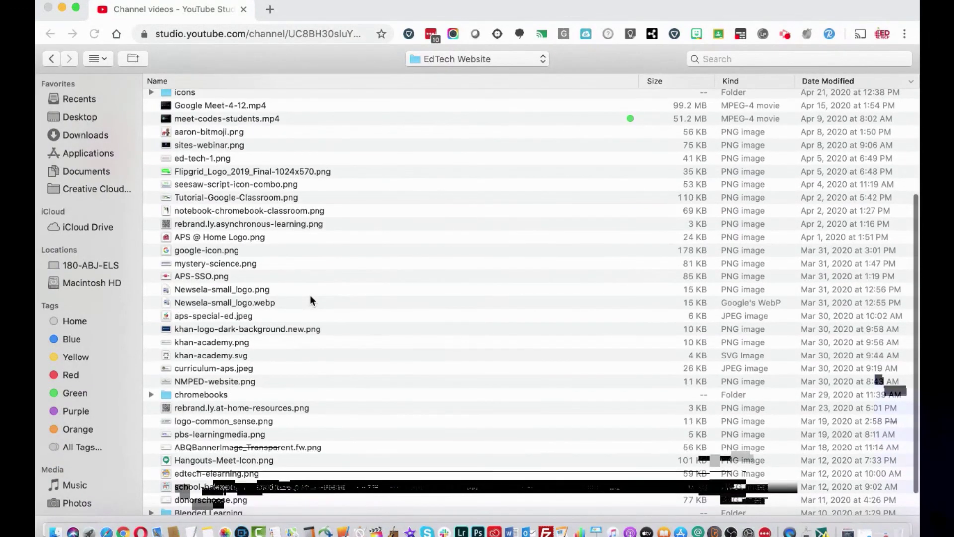
{"action": "scroll", "coordinate": [272, 343], "scroll_direction": "down", "scroll_amount": 1}
{"action": "scroll", "coordinate": [273, 340], "scroll_direction": "down", "scroll_amount": 1}
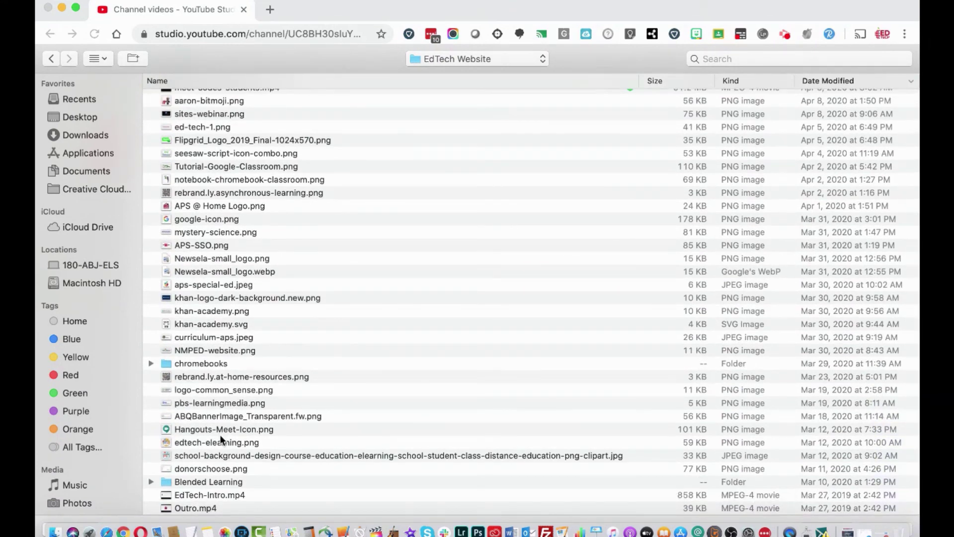
{"action": "left_click", "coordinate": [204, 503]}
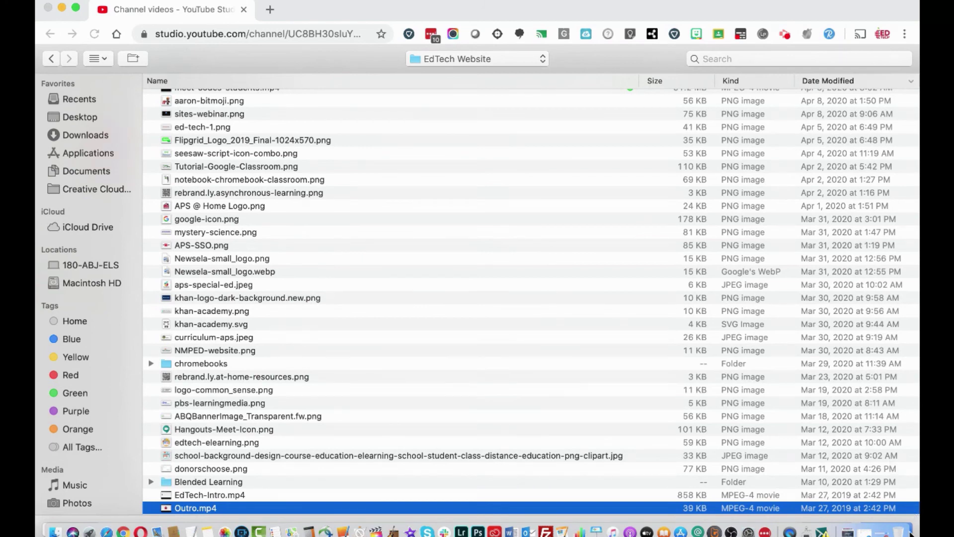
{"action": "left_click_drag", "start_coordinate": [915, 534], "coordinate": [916, 485]}
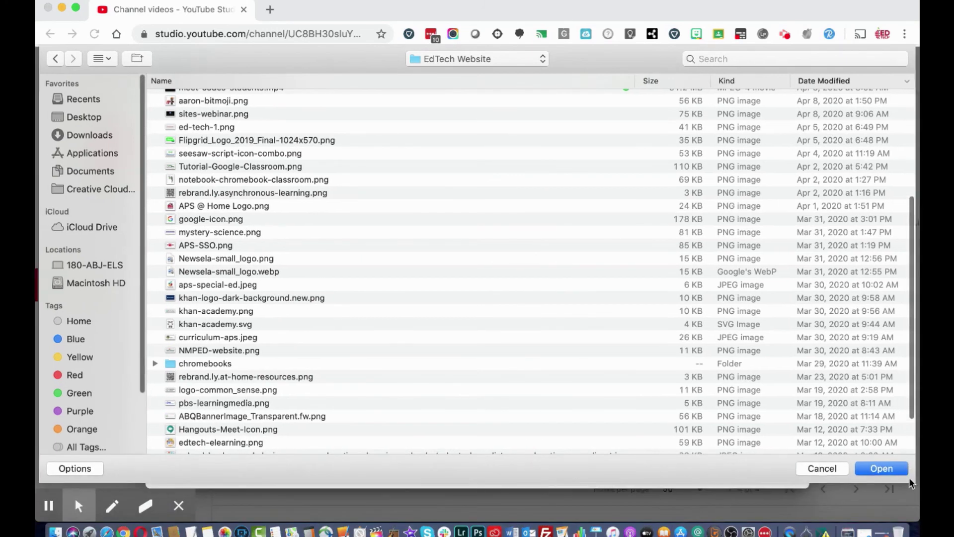
{"action": "key", "text": "Return"}
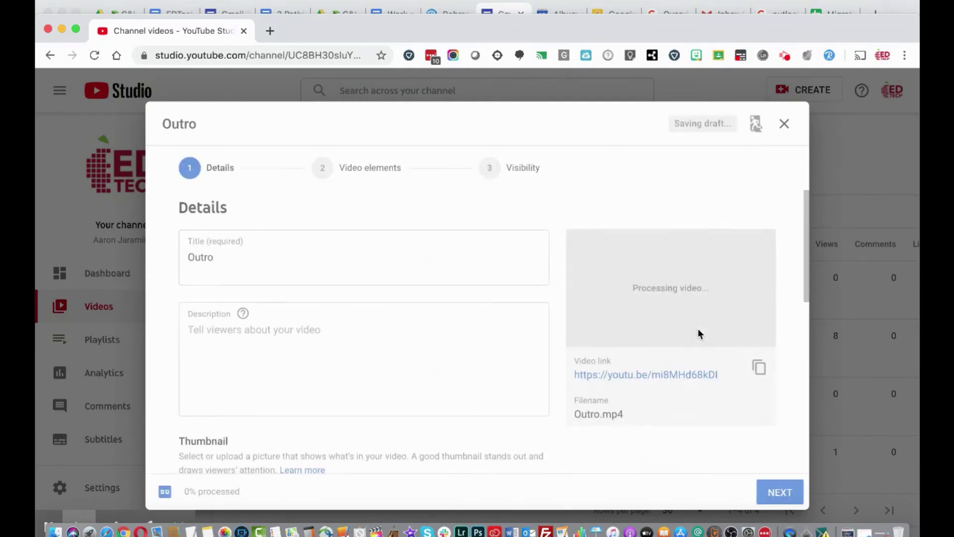
Keep the title Outro, enter "description" as the video's description, and copy the video link
{"action": "left_click", "coordinate": [325, 256]}
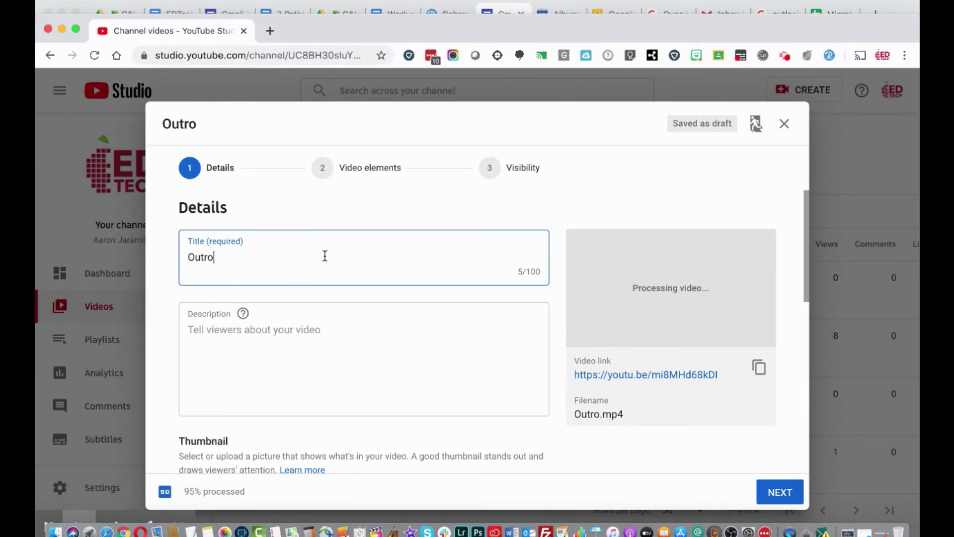
{"action": "left_click", "coordinate": [298, 327]}
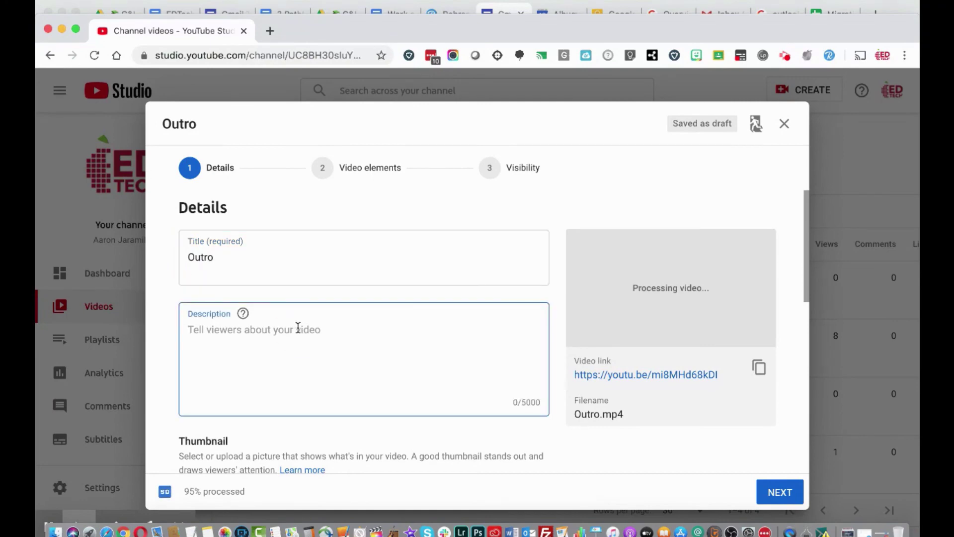
{"action": "type", "text": "desc"}
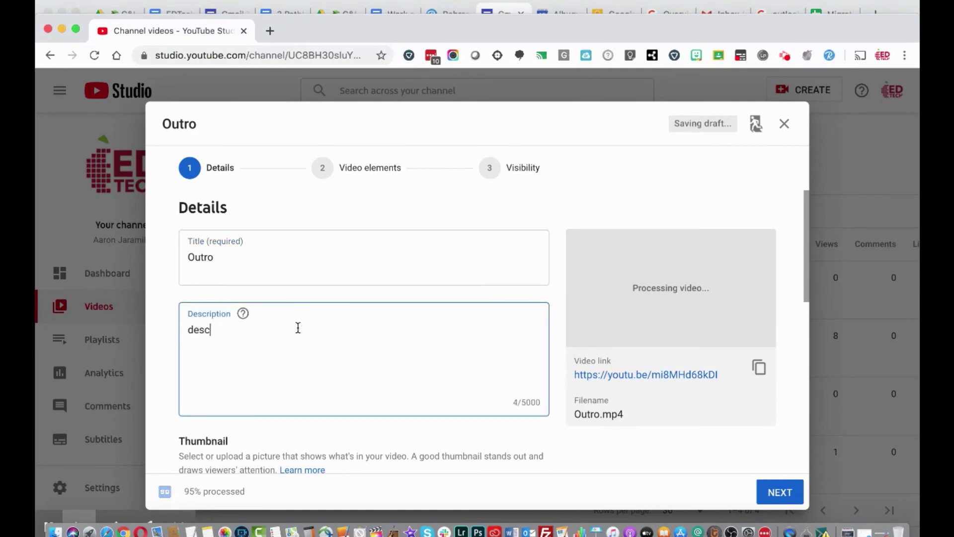
{"action": "type", "text": "rption"}
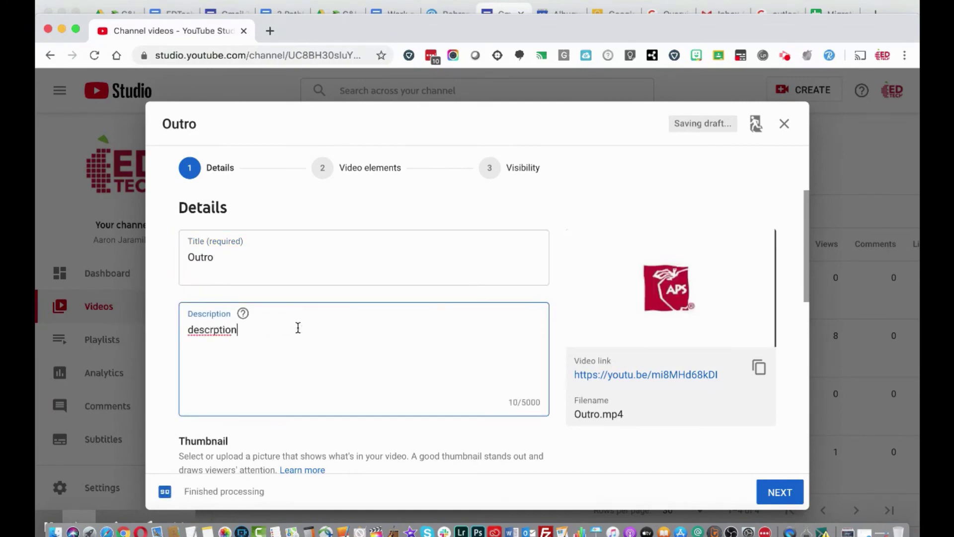
{"action": "left_click", "coordinate": [212, 330]}
{"action": "type", "text": "ipti"}
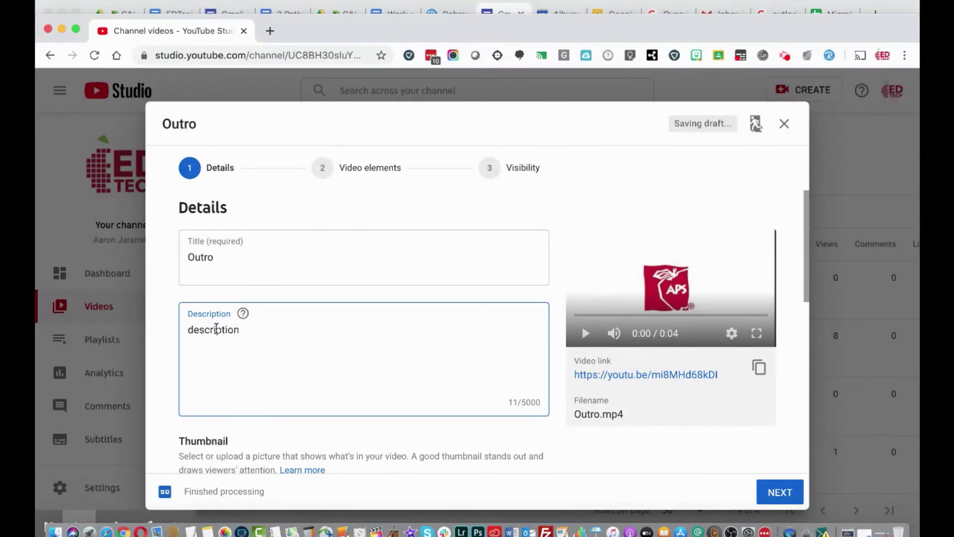
{"action": "scroll", "coordinate": [326, 358], "scroll_direction": "down", "scroll_amount": 3}
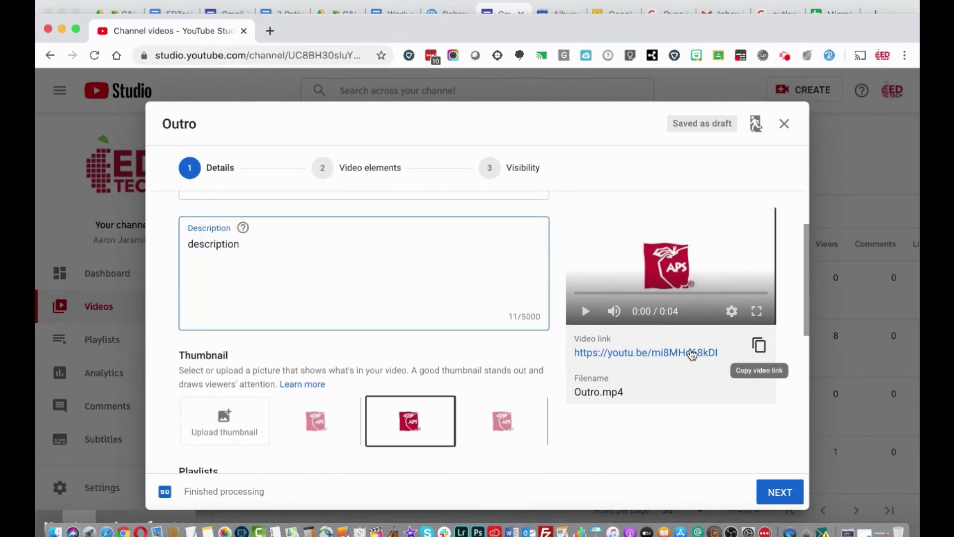
{"action": "left_click", "coordinate": [759, 347]}
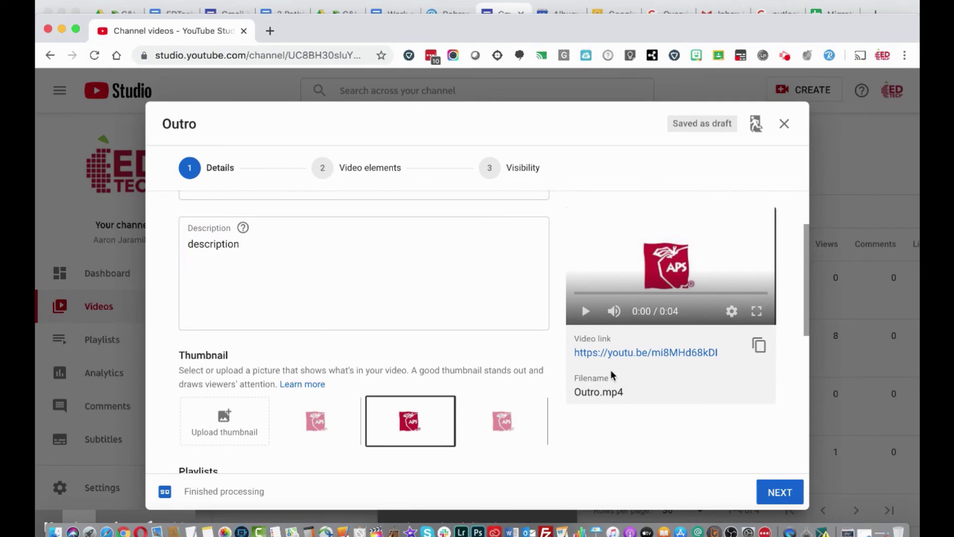
Try google-sites-logo-png-3.png as a custom thumbnail, and switch back to the middle generated thumbnail
{"action": "scroll", "coordinate": [610, 371], "scroll_direction": "down", "scroll_amount": 1}
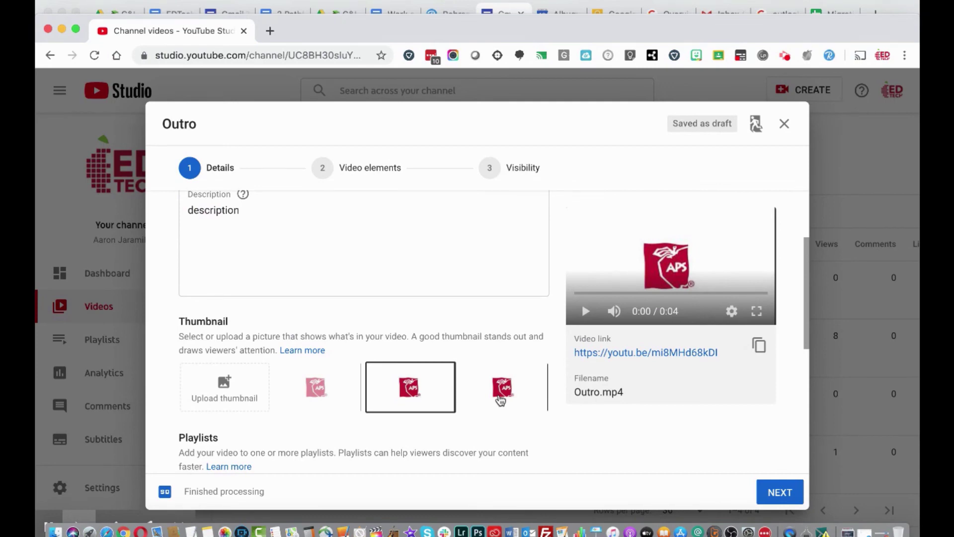
{"action": "left_click", "coordinate": [228, 380]}
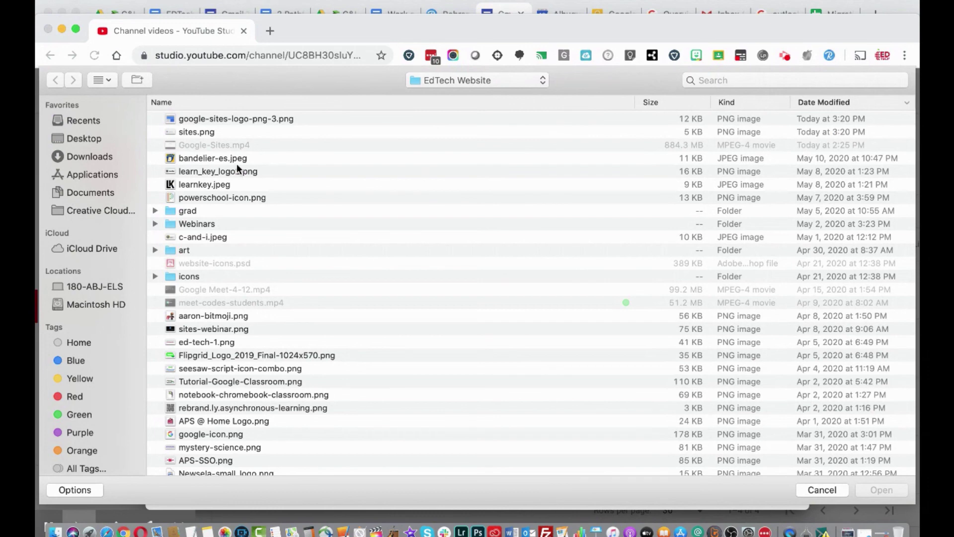
{"action": "left_click", "coordinate": [225, 118]}
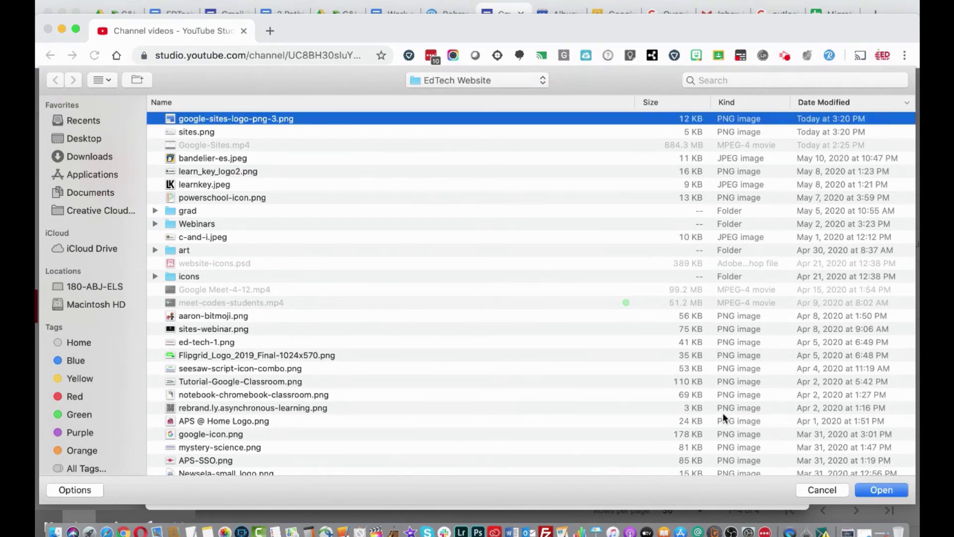
{"action": "left_click", "coordinate": [874, 491]}
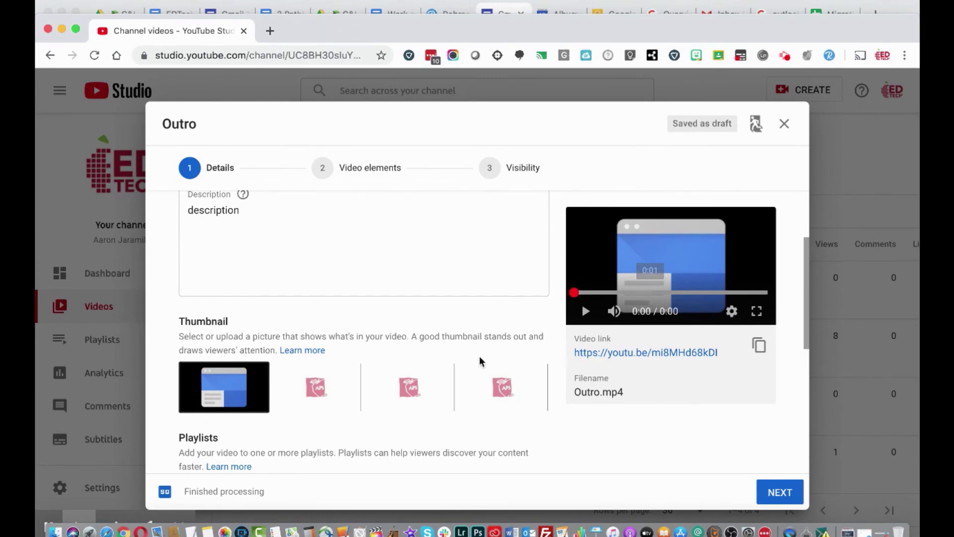
{"action": "left_click", "coordinate": [416, 388]}
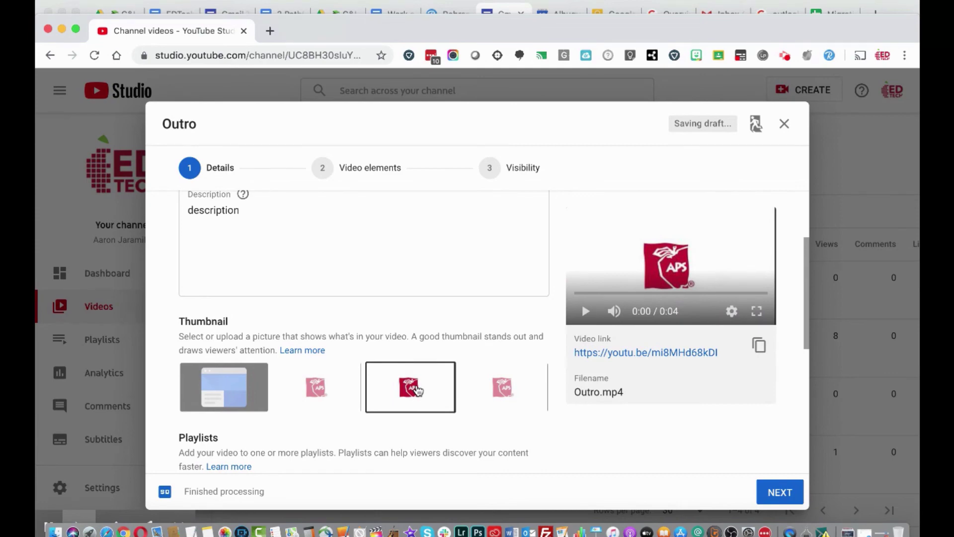
Add the video to the Test playlist and to a new public playlist titled "outro"
{"action": "scroll", "coordinate": [417, 390], "scroll_direction": "down", "scroll_amount": 3}
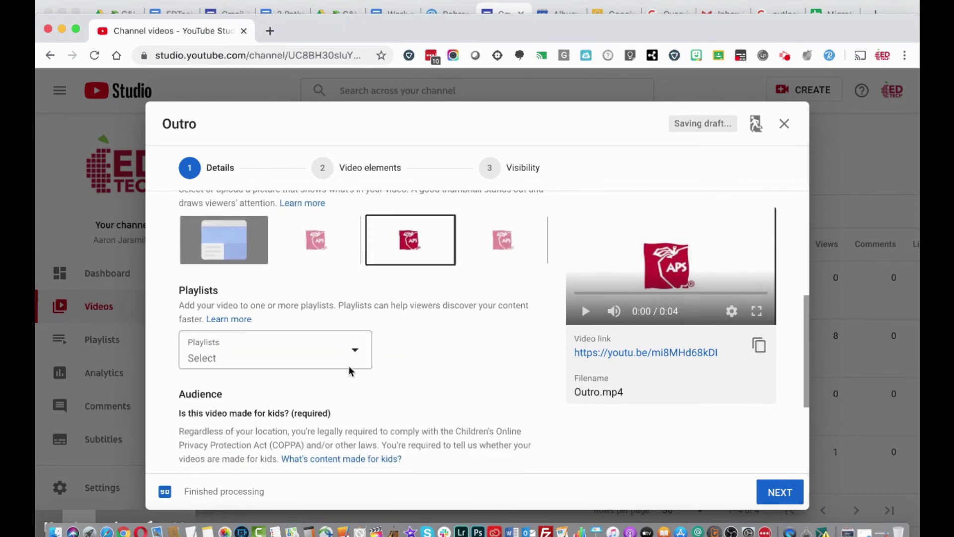
{"action": "left_click", "coordinate": [349, 368]}
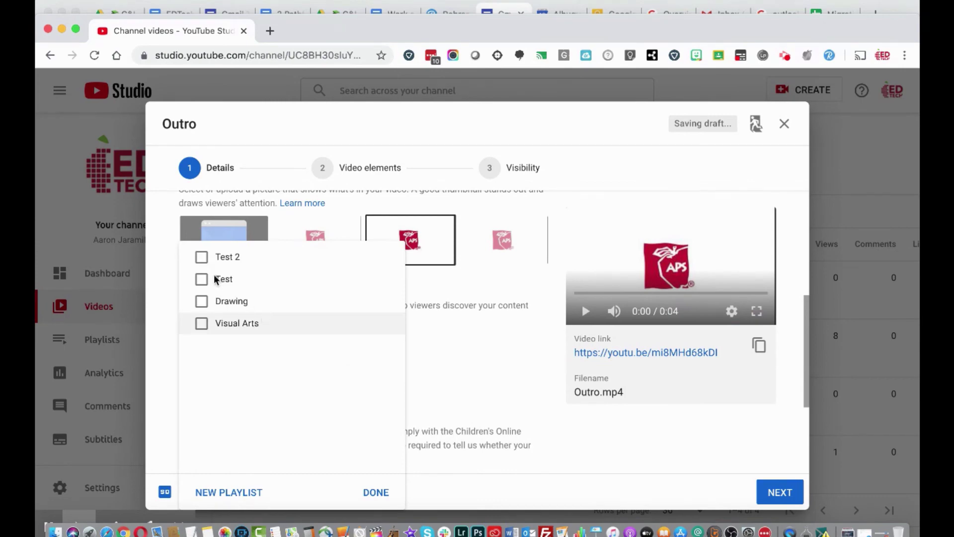
{"action": "left_click", "coordinate": [202, 279]}
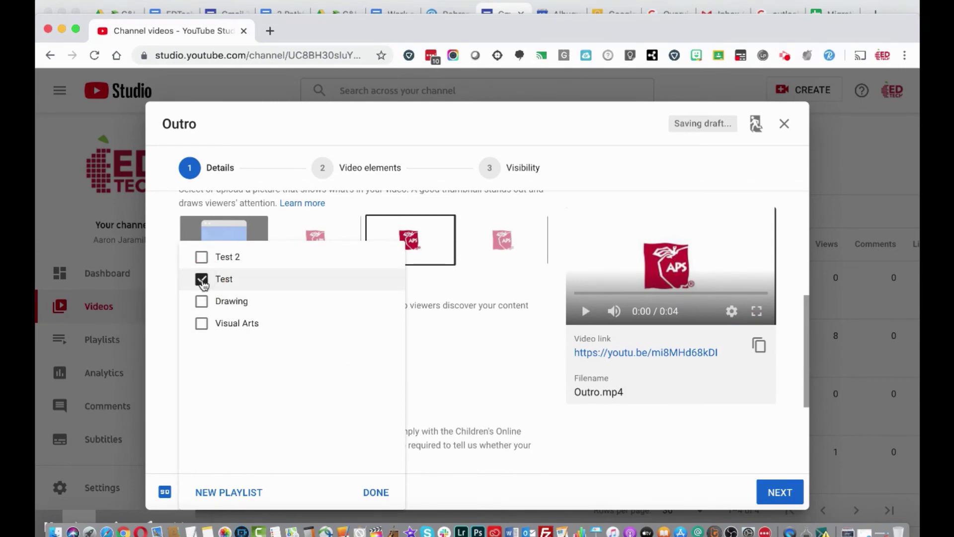
{"action": "left_click", "coordinate": [256, 490]}
{"action": "type", "text": "outro"}
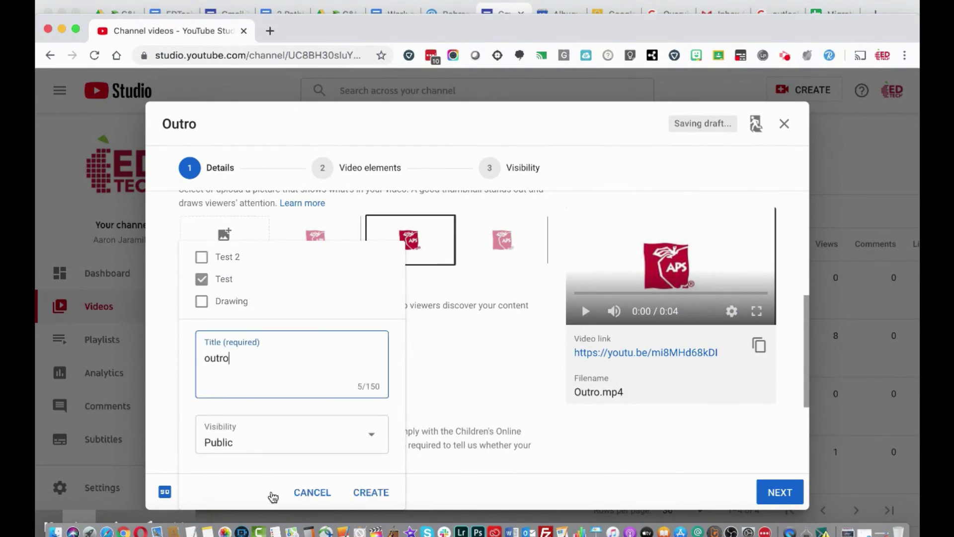
{"action": "left_click", "coordinate": [373, 492]}
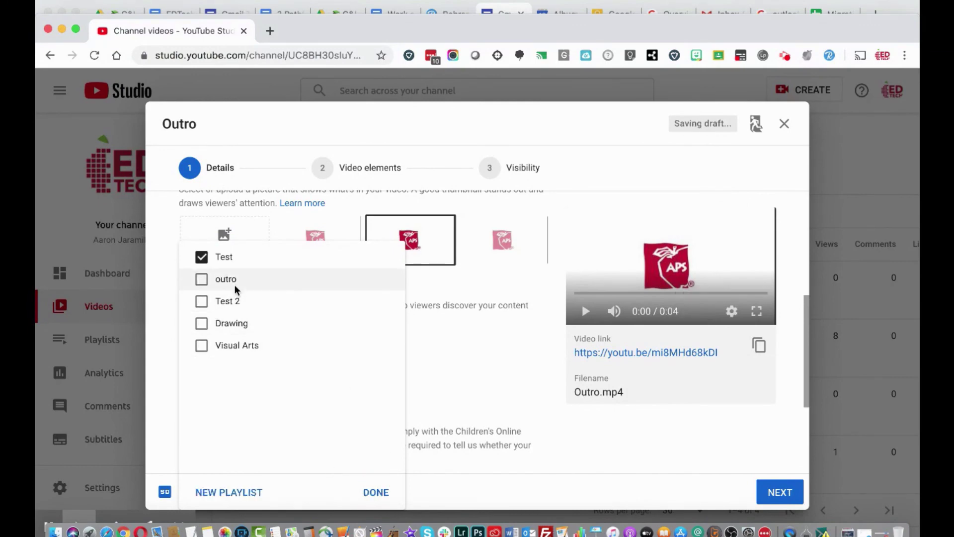
{"action": "left_click", "coordinate": [203, 279]}
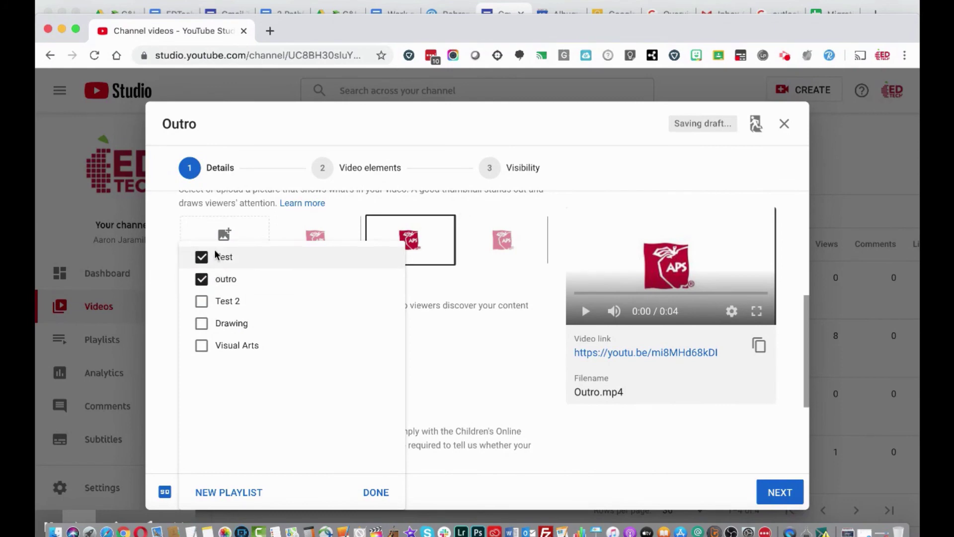
{"action": "left_click", "coordinate": [375, 492]}
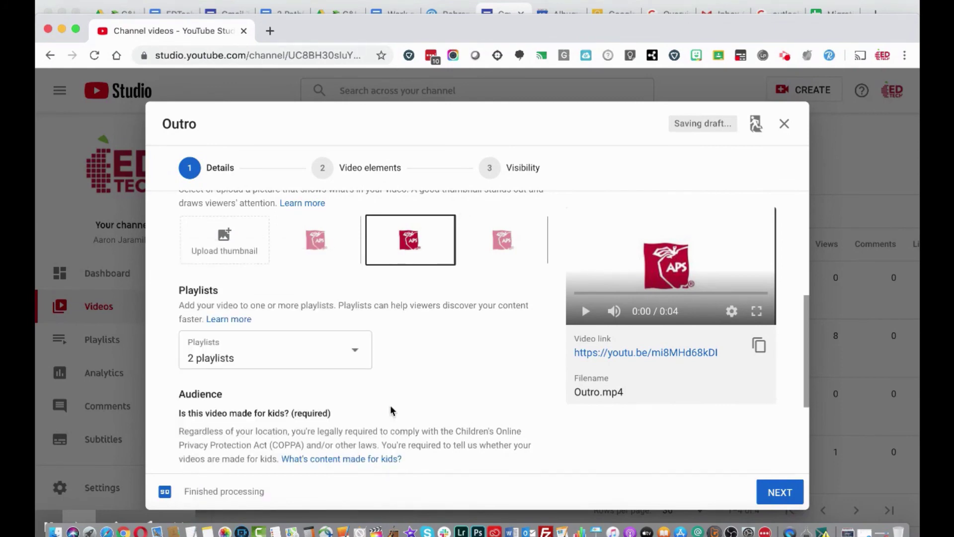
Set the video's audience to not made for kids
{"action": "scroll", "coordinate": [390, 410], "scroll_direction": "down", "scroll_amount": 3}
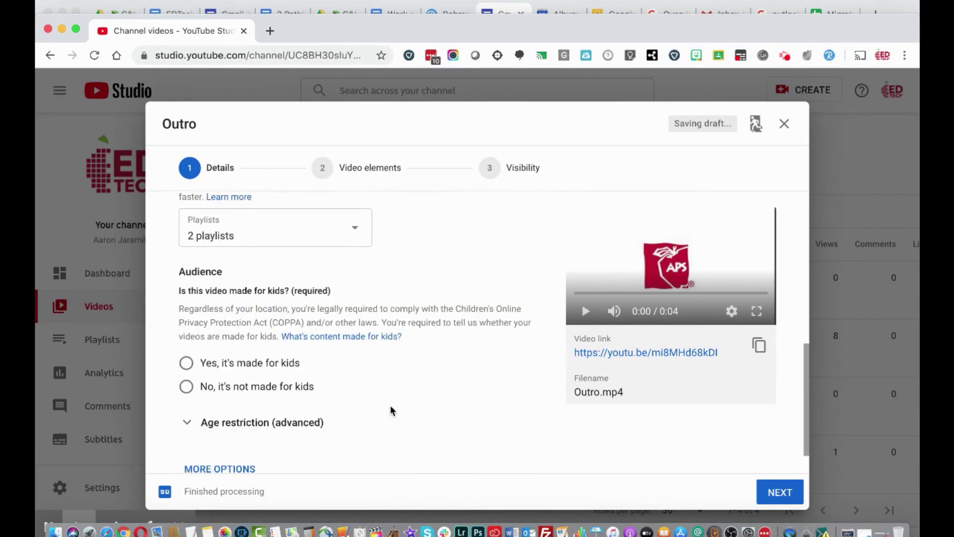
{"action": "left_click", "coordinate": [291, 395]}
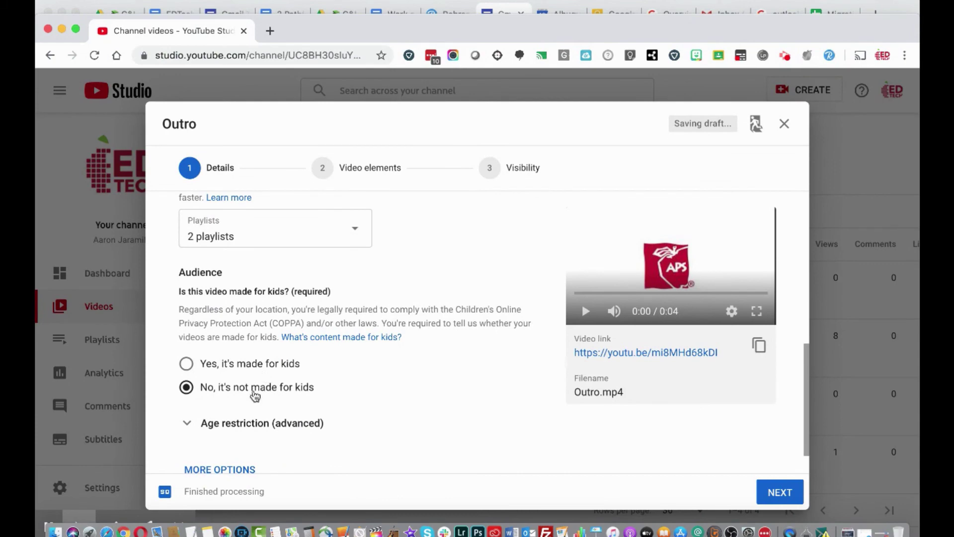
Show the additional video options and review the paid promotion, tags, language, subtitles, recording, license and category settings
{"action": "scroll", "coordinate": [255, 395], "scroll_direction": "down", "scroll_amount": 1}
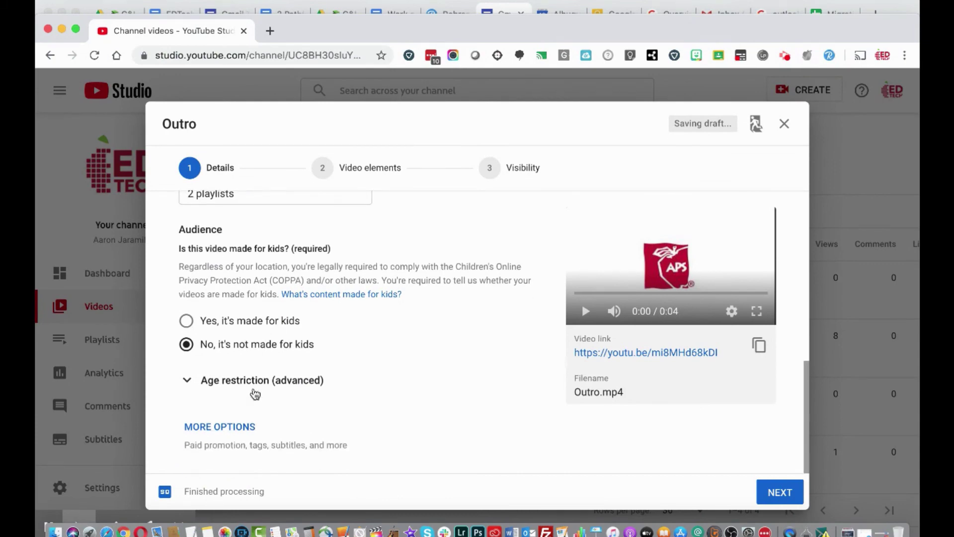
{"action": "left_click", "coordinate": [240, 427]}
{"action": "scroll", "coordinate": [239, 422], "scroll_direction": "down", "scroll_amount": 2}
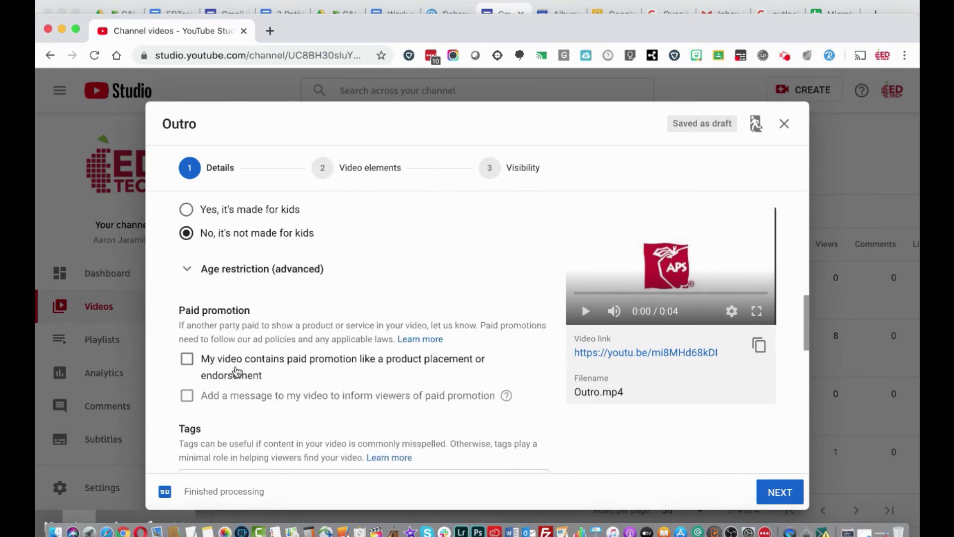
{"action": "scroll", "coordinate": [237, 373], "scroll_direction": "down", "scroll_amount": 2}
{"action": "scroll", "coordinate": [235, 370], "scroll_direction": "down", "scroll_amount": 1}
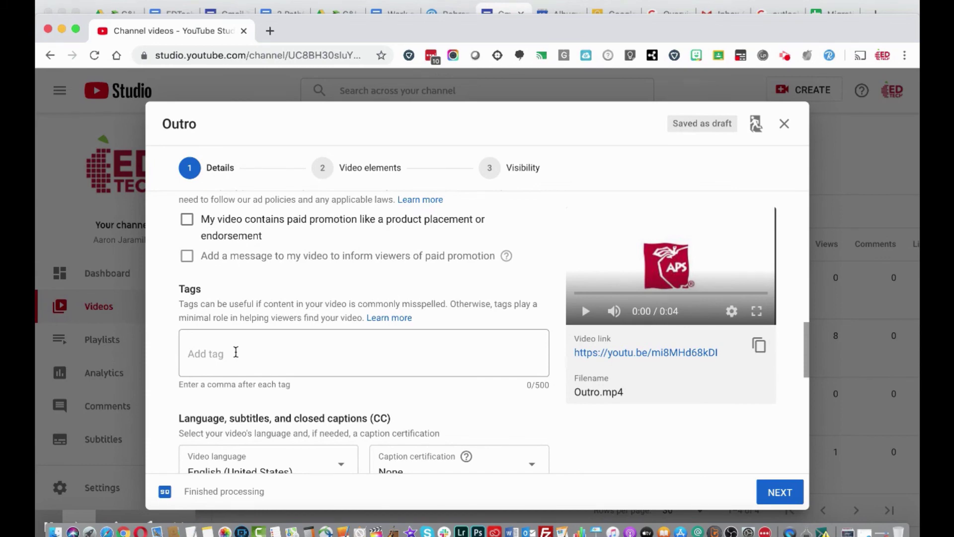
{"action": "scroll", "coordinate": [236, 352], "scroll_direction": "down", "scroll_amount": 3}
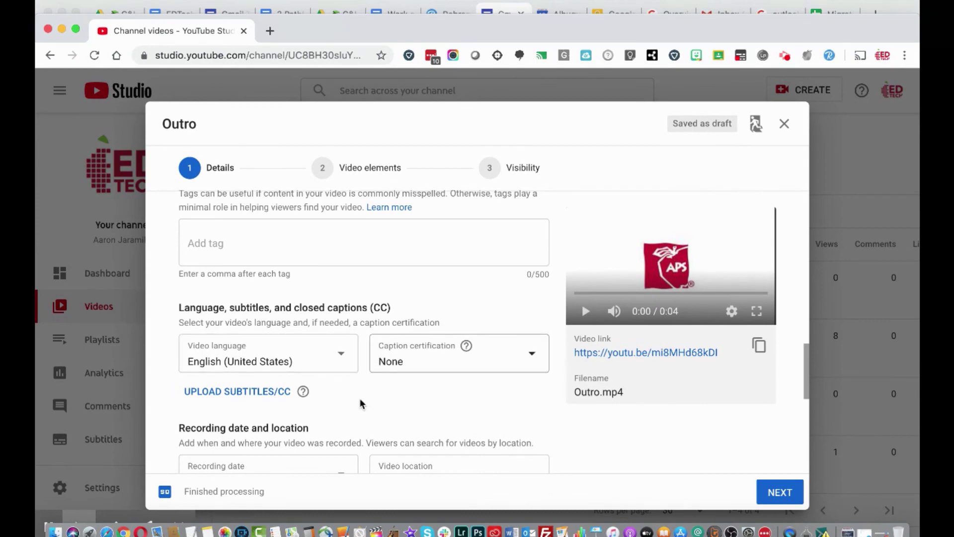
{"action": "scroll", "coordinate": [360, 403], "scroll_direction": "down", "scroll_amount": 4}
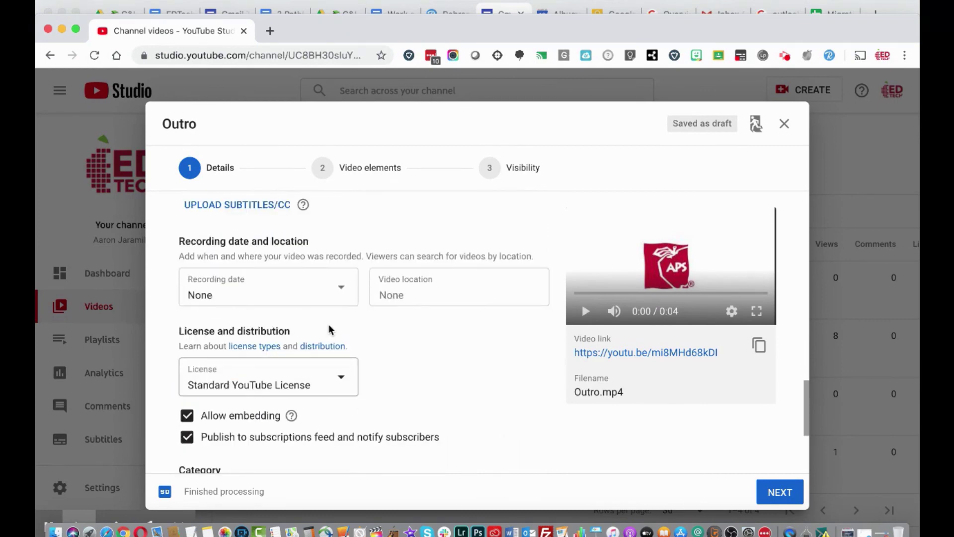
{"action": "scroll", "coordinate": [329, 329], "scroll_direction": "up", "scroll_amount": 2}
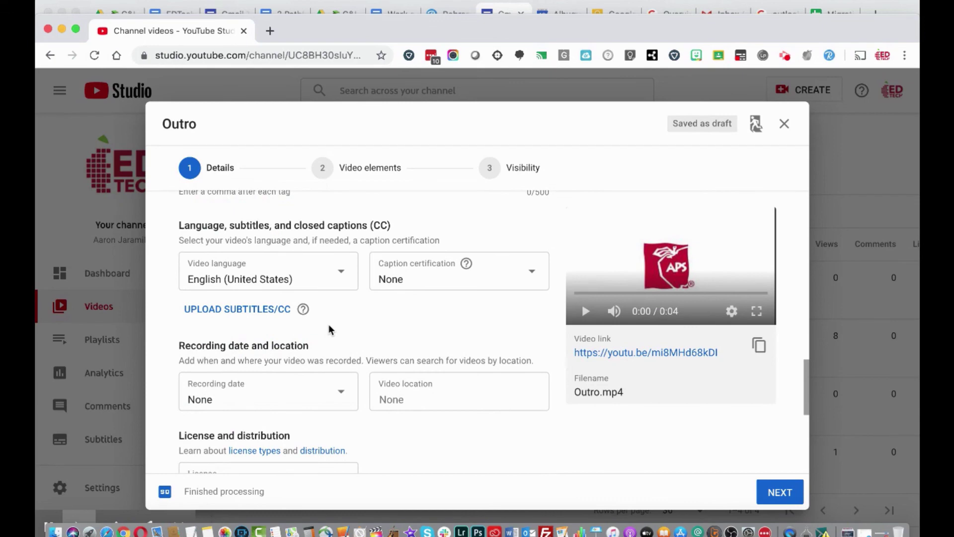
{"action": "scroll", "coordinate": [329, 329], "scroll_direction": "up", "scroll_amount": 5}
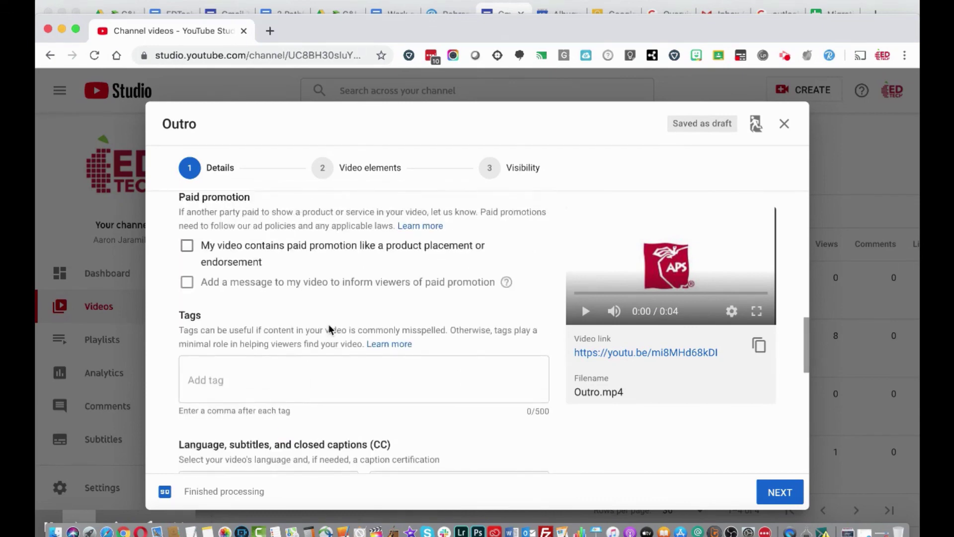
{"action": "scroll", "coordinate": [328, 330], "scroll_direction": "down", "scroll_amount": 5}
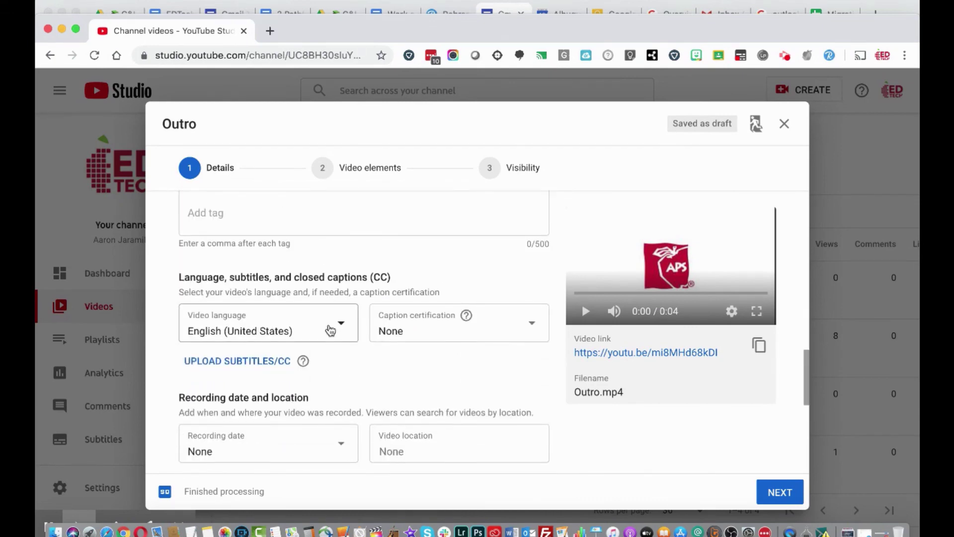
{"action": "scroll", "coordinate": [330, 330], "scroll_direction": "down", "scroll_amount": 2}
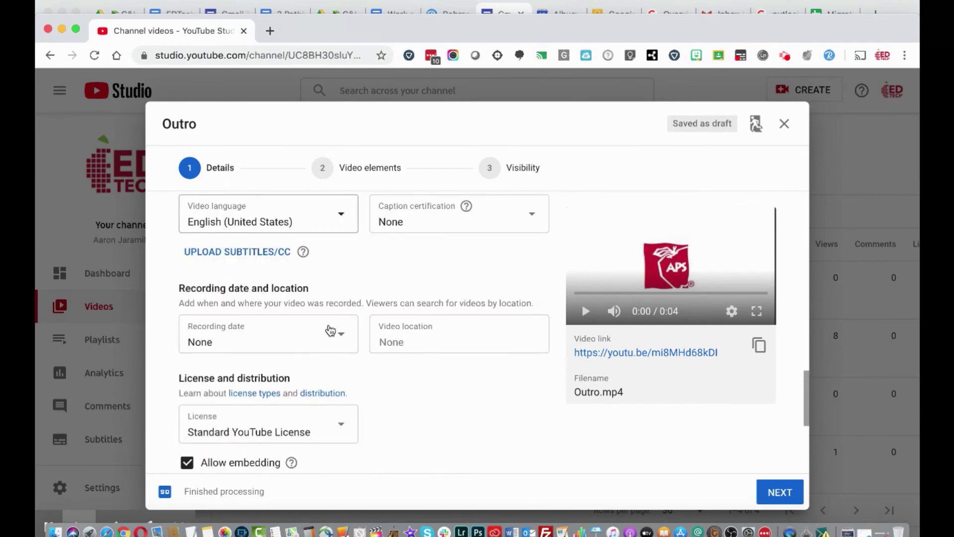
{"action": "scroll", "coordinate": [329, 331], "scroll_direction": "down", "scroll_amount": 4}
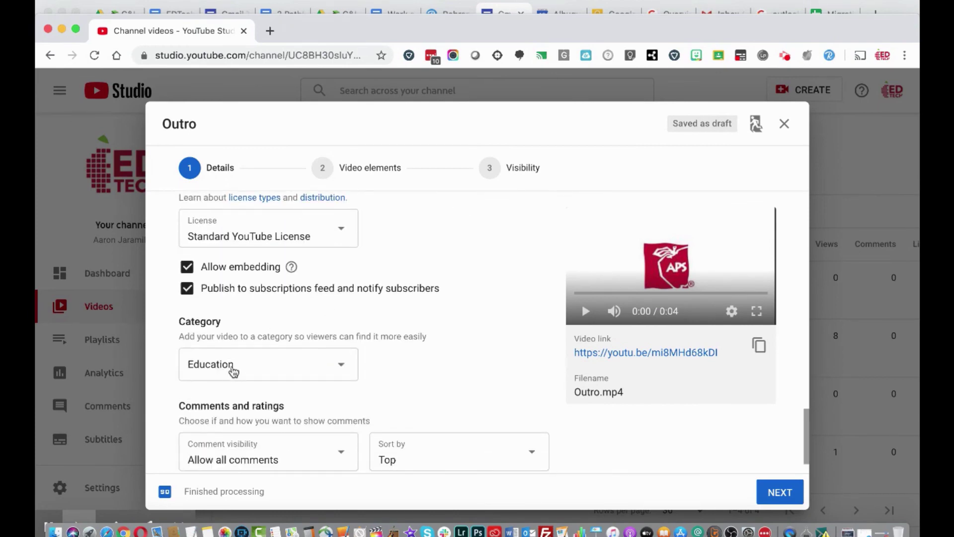
Set the video's comment visibility to hold all comments for review
{"action": "scroll", "coordinate": [227, 381], "scroll_direction": "down", "scroll_amount": 1}
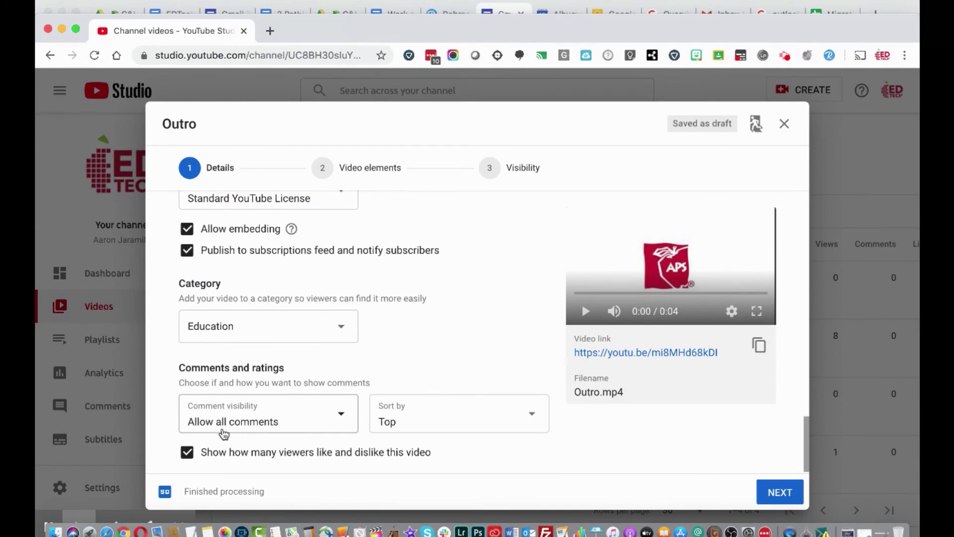
{"action": "left_click", "coordinate": [269, 423]}
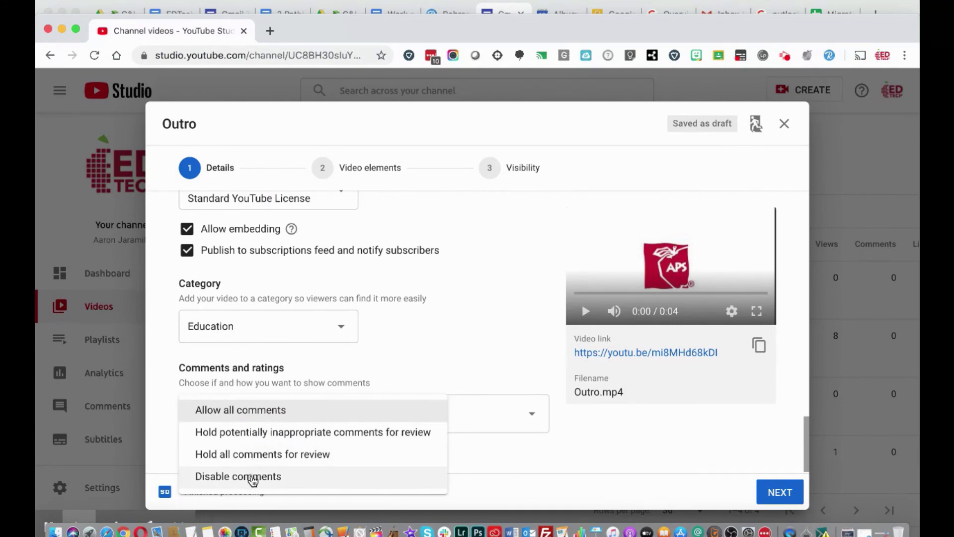
{"action": "left_click", "coordinate": [257, 455]}
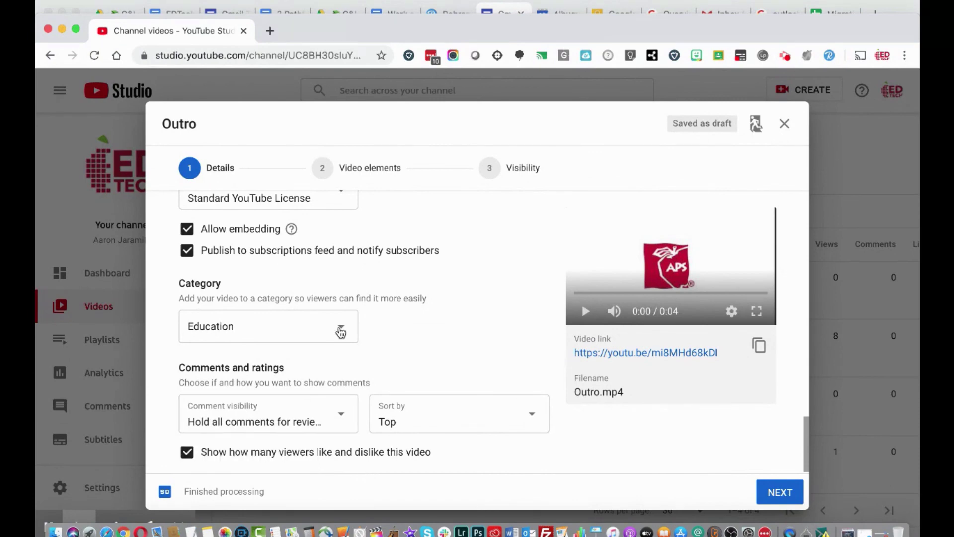
Change the video's audience to made for kids and check how this affects the comment settings
{"action": "scroll", "coordinate": [339, 326], "scroll_direction": "up", "scroll_amount": 10}
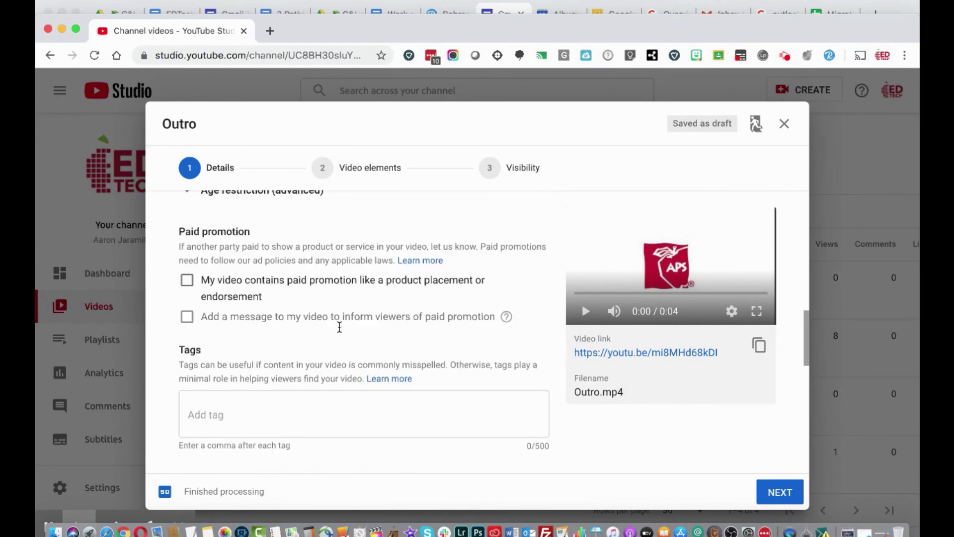
{"action": "scroll", "coordinate": [339, 326], "scroll_direction": "up", "scroll_amount": 5}
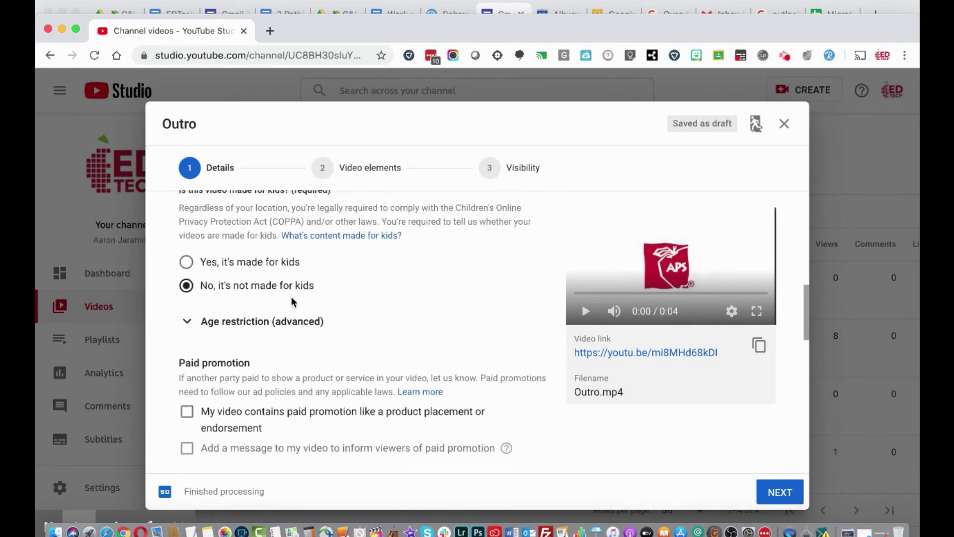
{"action": "left_click", "coordinate": [238, 268]}
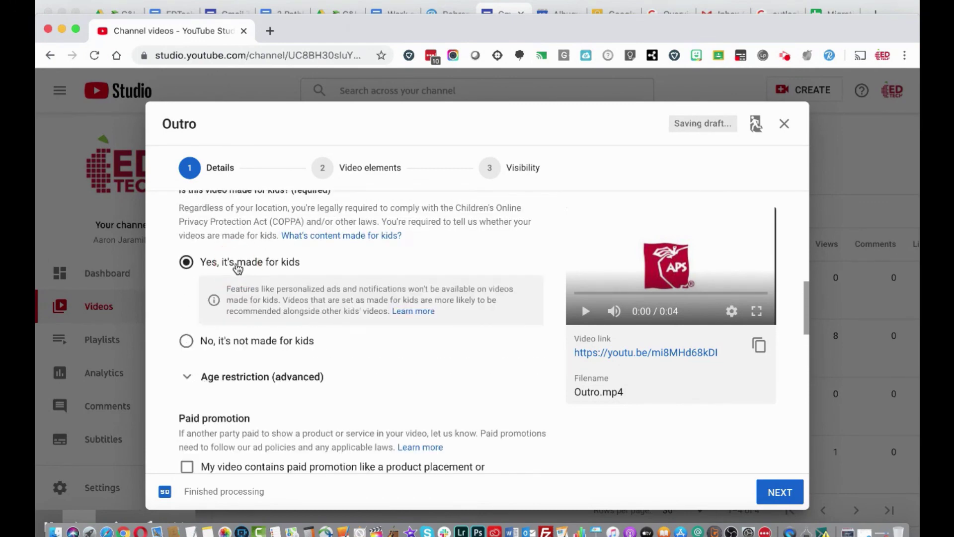
{"action": "scroll", "coordinate": [236, 268], "scroll_direction": "down", "scroll_amount": 10}
{"action": "scroll", "coordinate": [236, 269], "scroll_direction": "down", "scroll_amount": 3}
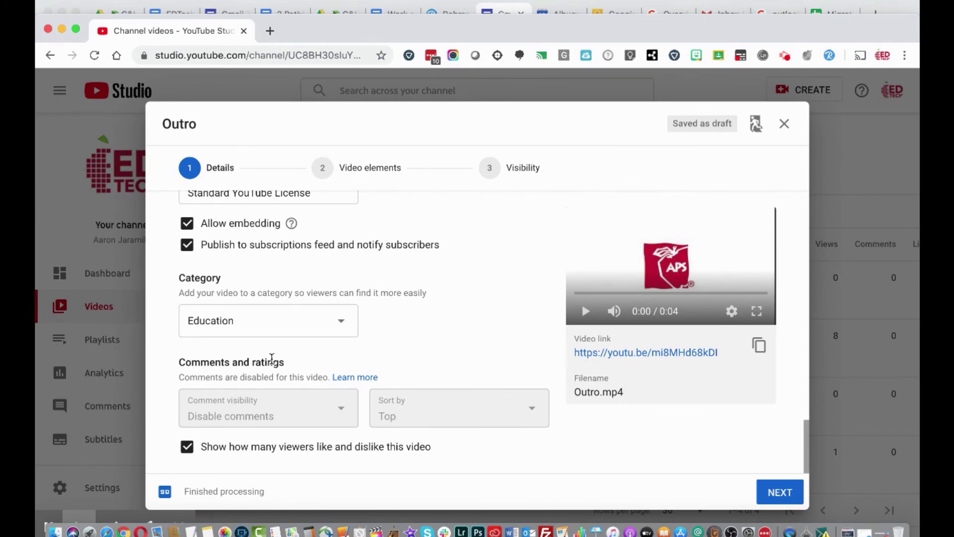
Look back over the video details up to the title, and proceed past the video elements to the visibility settings
{"action": "scroll", "coordinate": [375, 337], "scroll_direction": "up", "scroll_amount": 2}
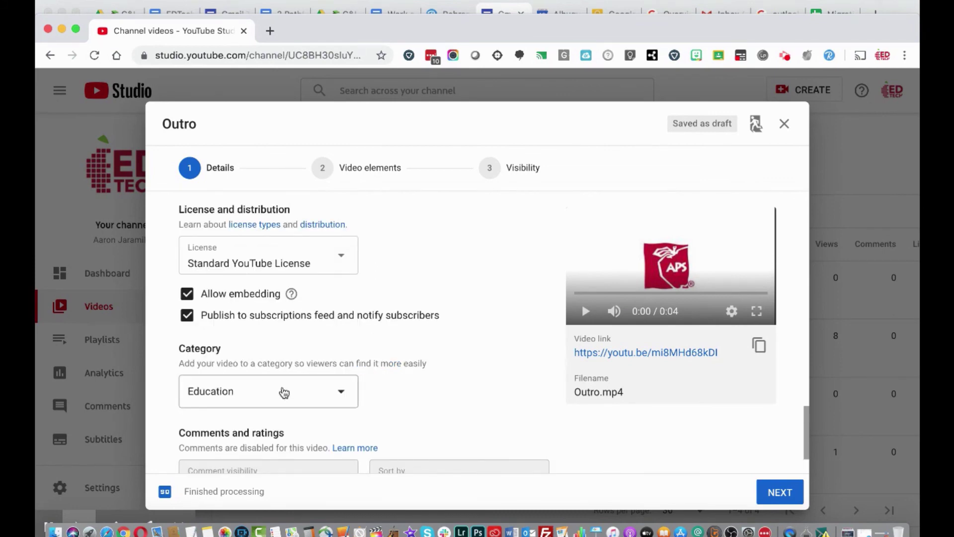
{"action": "scroll", "coordinate": [284, 393], "scroll_direction": "up", "scroll_amount": 3}
{"action": "scroll", "coordinate": [284, 393], "scroll_direction": "up", "scroll_amount": 2}
{"action": "scroll", "coordinate": [283, 393], "scroll_direction": "up", "scroll_amount": 10}
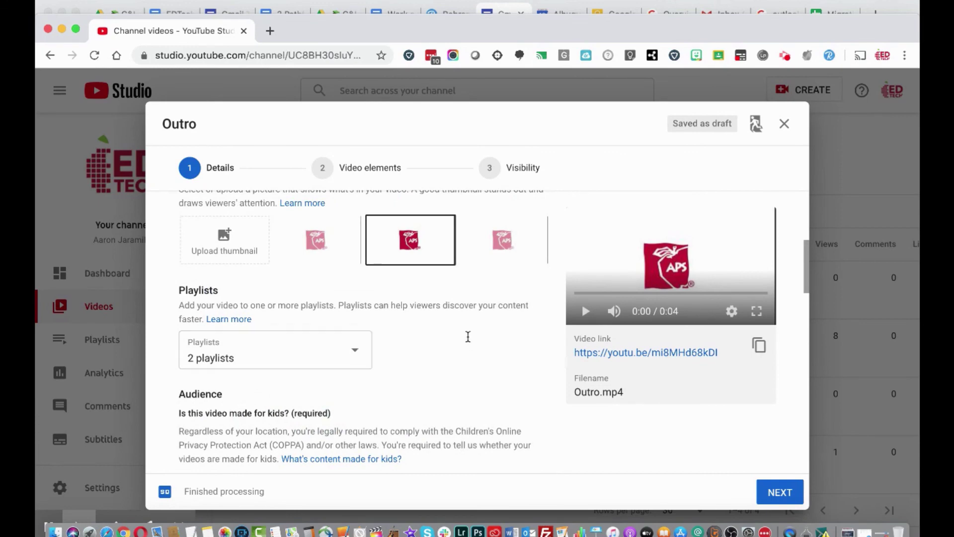
{"action": "scroll", "coordinate": [468, 342], "scroll_direction": "up", "scroll_amount": 7}
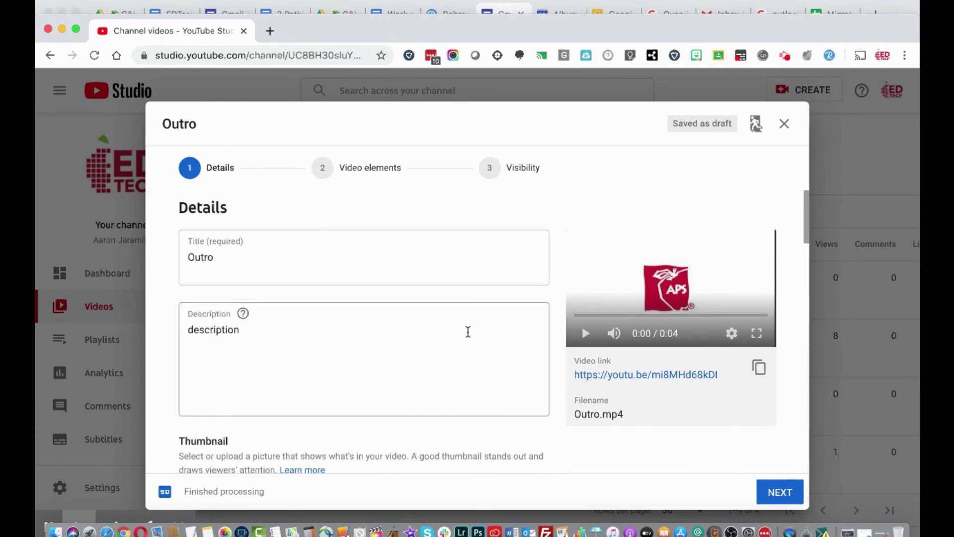
{"action": "left_click", "coordinate": [771, 493]}
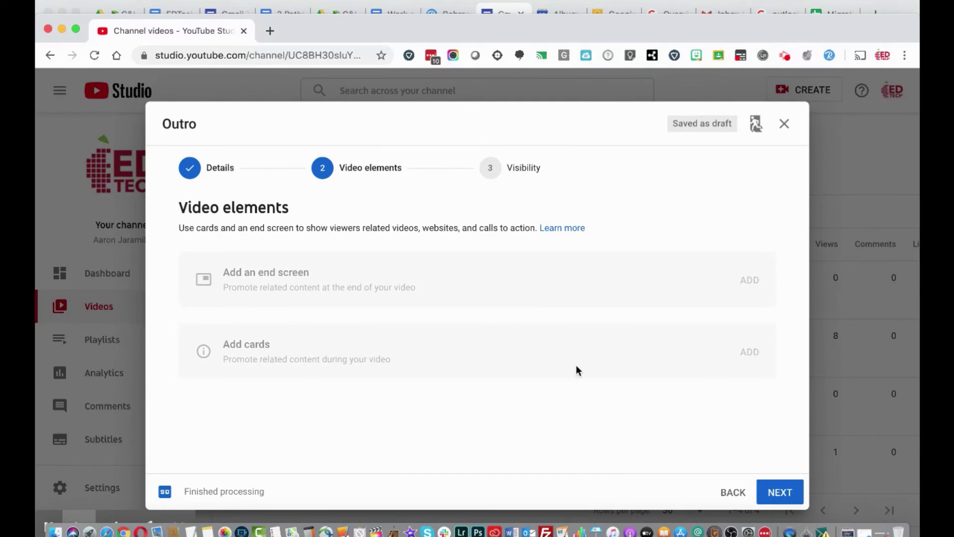
{"action": "left_click", "coordinate": [778, 491]}
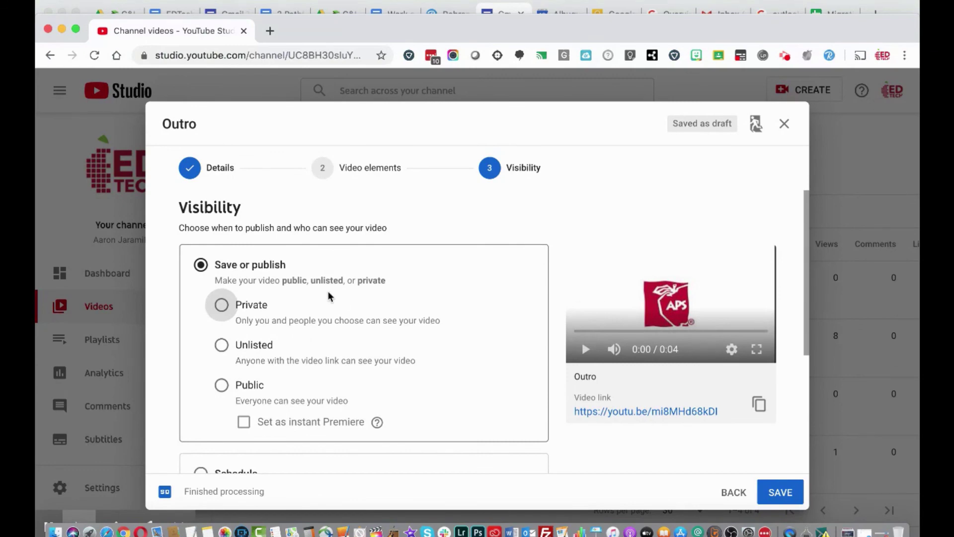
Try the Private and Unlisted visibility options, set the video to Public, and review the Premiere, schedule and pre-publishing information
{"action": "scroll", "coordinate": [328, 297], "scroll_direction": "down", "scroll_amount": 1}
{"action": "left_click", "coordinate": [229, 284]}
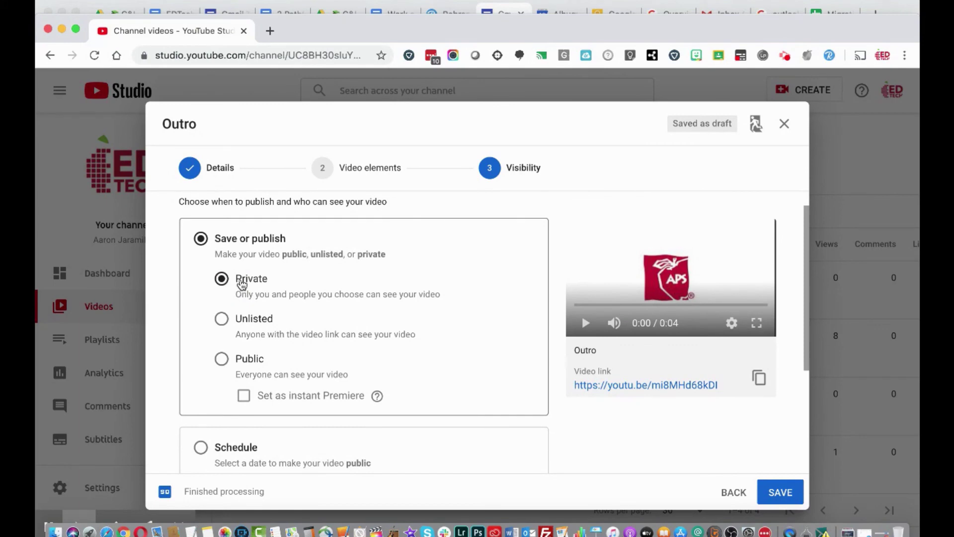
{"action": "left_click", "coordinate": [255, 327]}
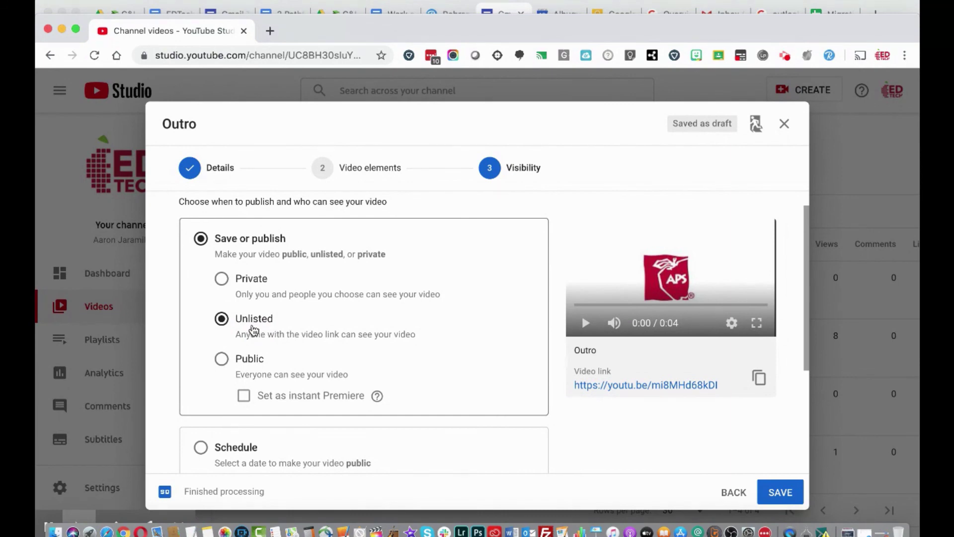
{"action": "left_click", "coordinate": [238, 360]}
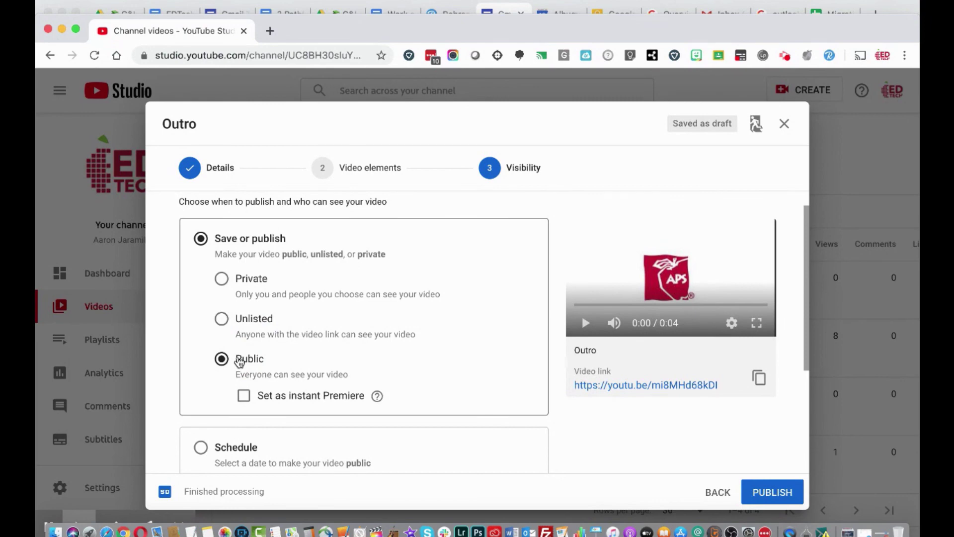
{"action": "scroll", "coordinate": [240, 362], "scroll_direction": "down", "scroll_amount": 1}
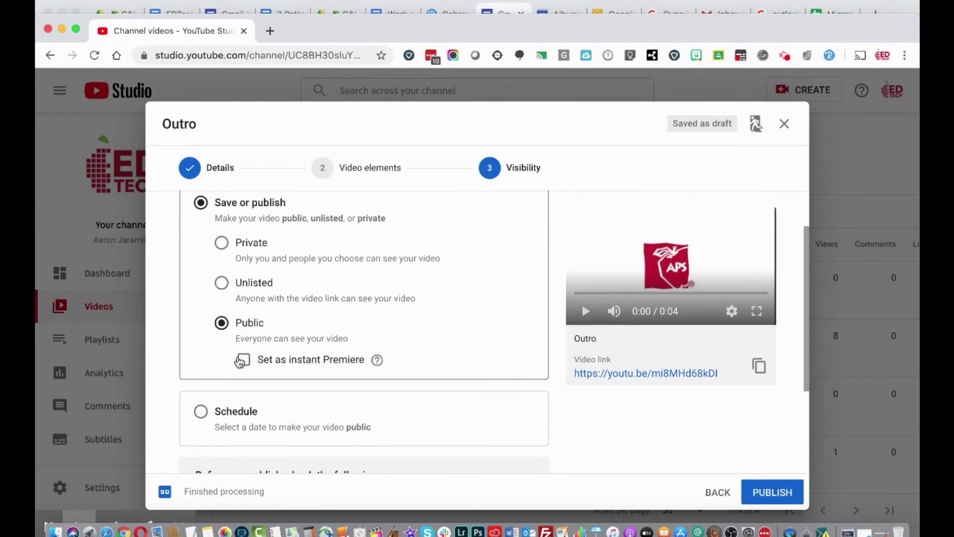
{"action": "scroll", "coordinate": [240, 362], "scroll_direction": "down", "scroll_amount": 2}
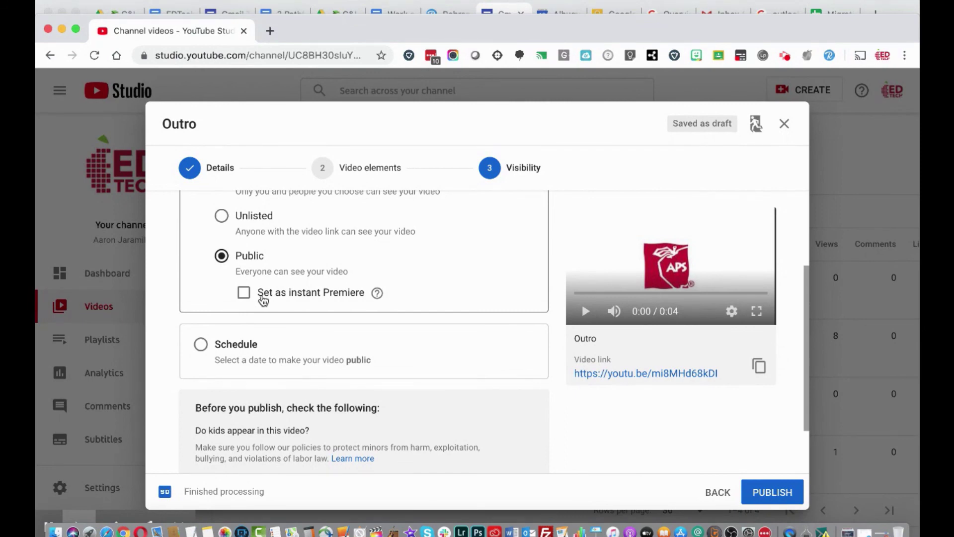
{"action": "scroll", "coordinate": [263, 300], "scroll_direction": "down", "scroll_amount": 2}
{"action": "scroll", "coordinate": [262, 292], "scroll_direction": "up", "scroll_amount": 4}
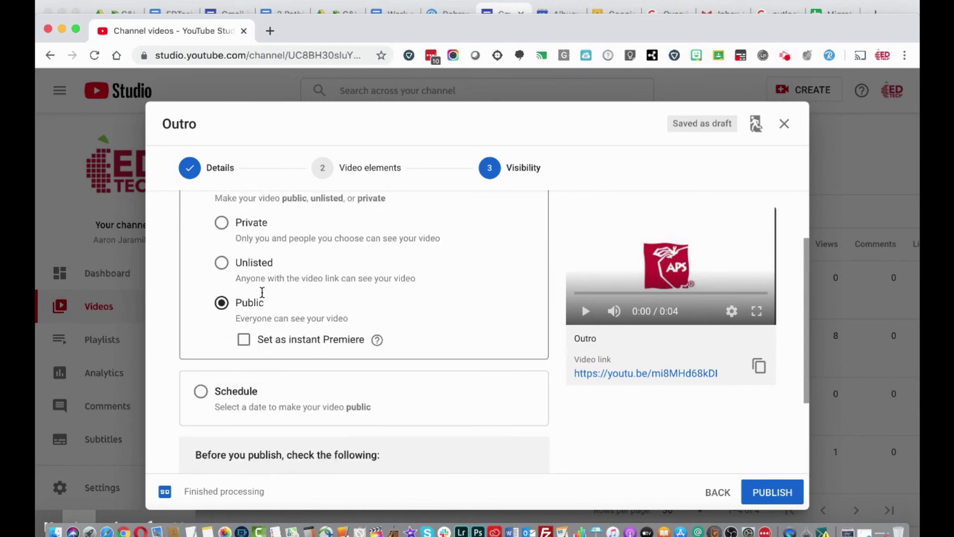
{"action": "scroll", "coordinate": [652, 454], "scroll_direction": "down", "scroll_amount": 5}
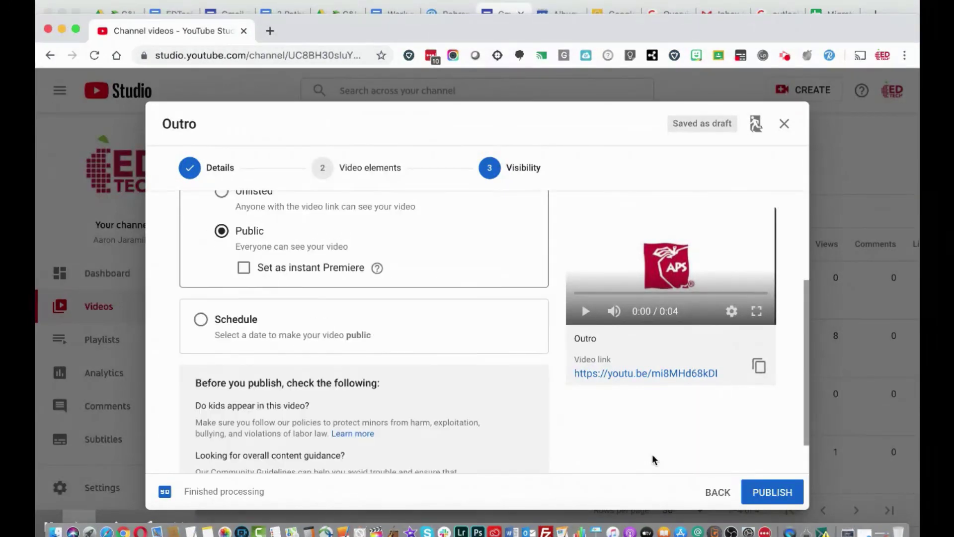
Publish the Outro video, copy its link, and close the publishing confirmation
{"action": "left_click", "coordinate": [758, 492]}
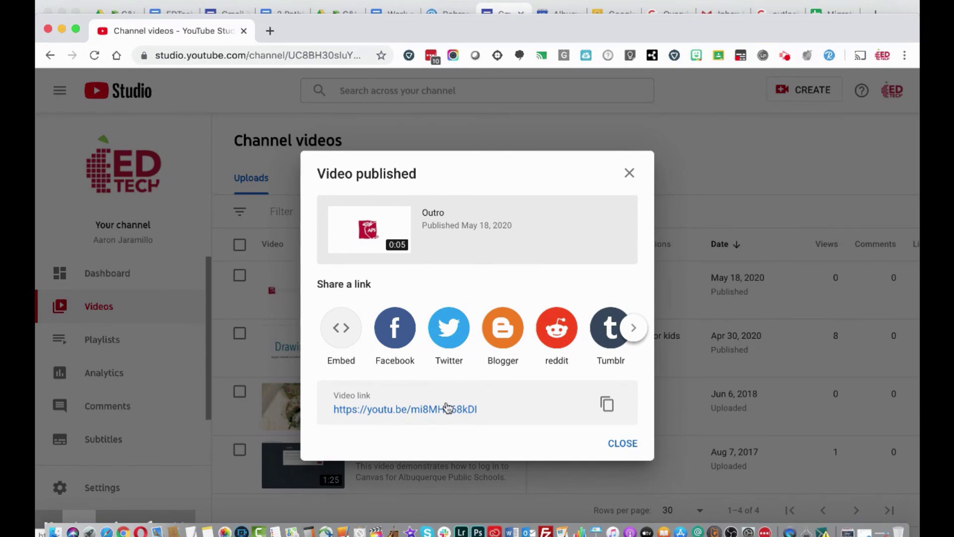
{"action": "left_click", "coordinate": [608, 405]}
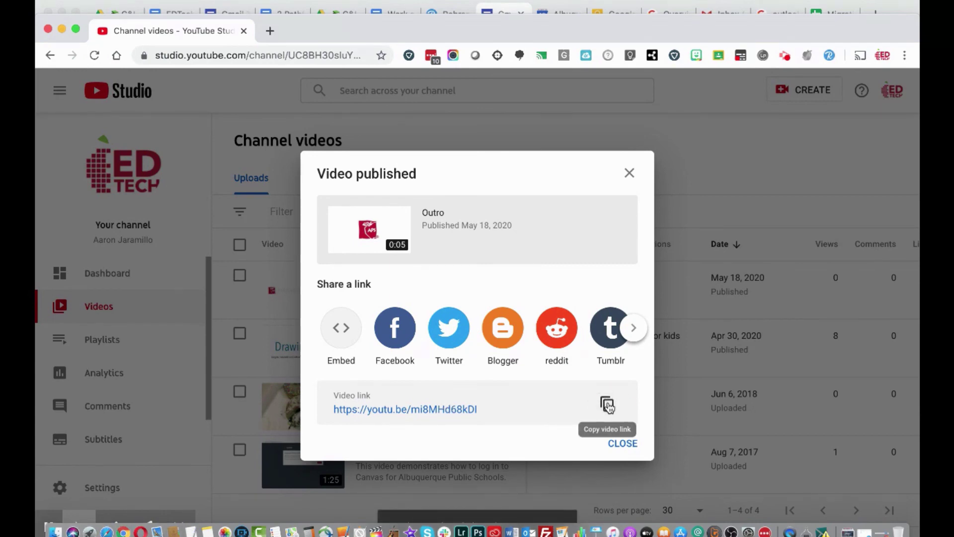
{"action": "left_click", "coordinate": [622, 443]}
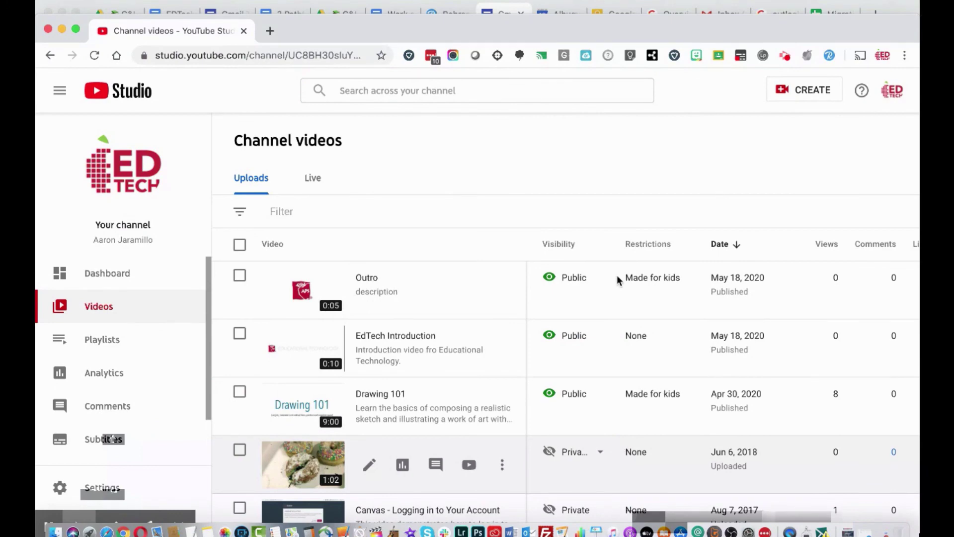
Examine the channel's uploaded videos, including the visibility and restrictions of the Outro video
{"action": "left_click_drag", "start_coordinate": [565, 25], "coordinate": [564, 5]}
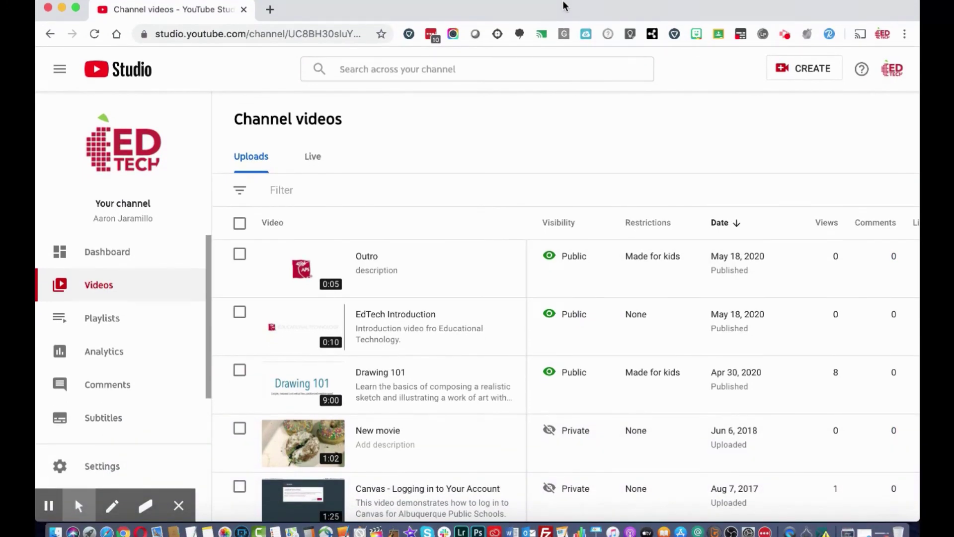
{"action": "scroll", "coordinate": [467, 163], "scroll_direction": "down", "scroll_amount": 2}
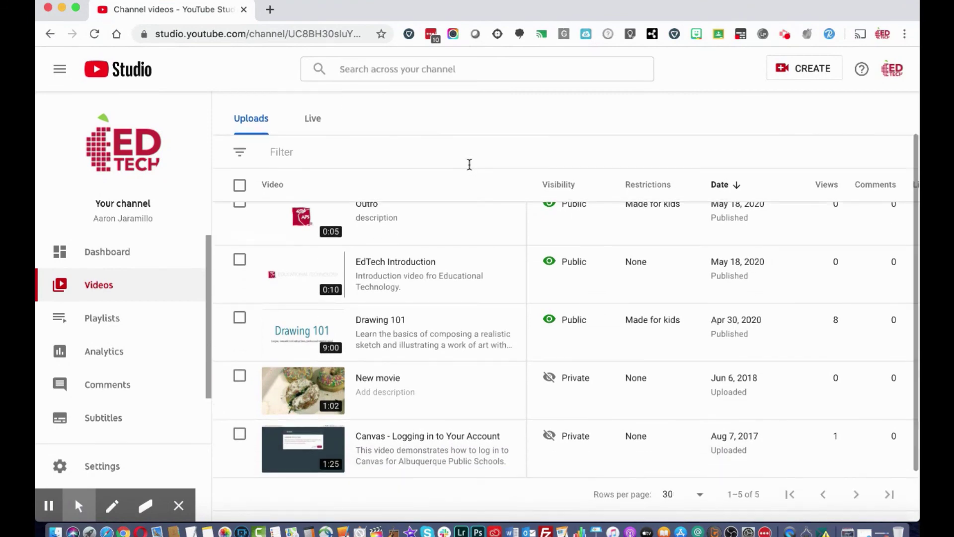
{"action": "scroll", "coordinate": [521, 204], "scroll_direction": "up", "scroll_amount": 1}
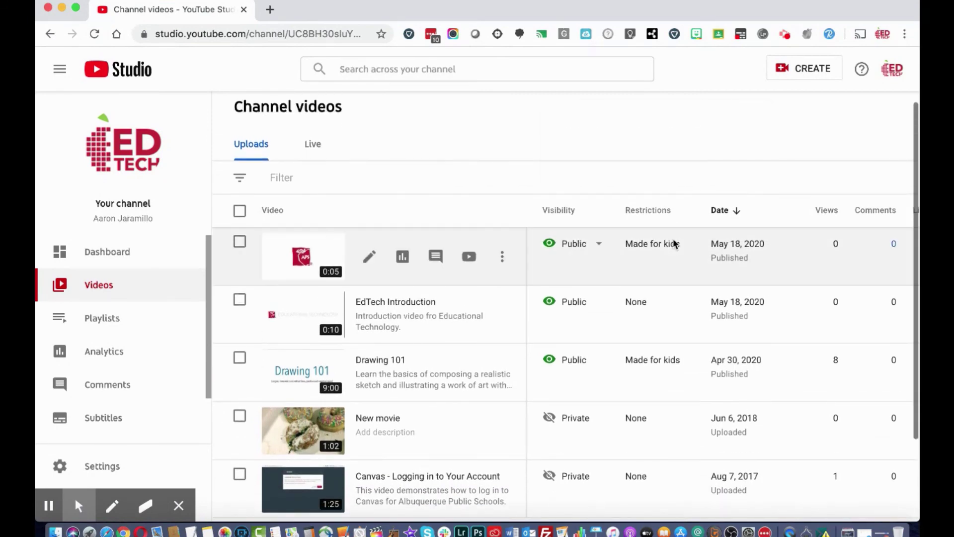
Open the channel's playlists and look over the existing ones
{"action": "mouse_move", "coordinate": [673, 243]}
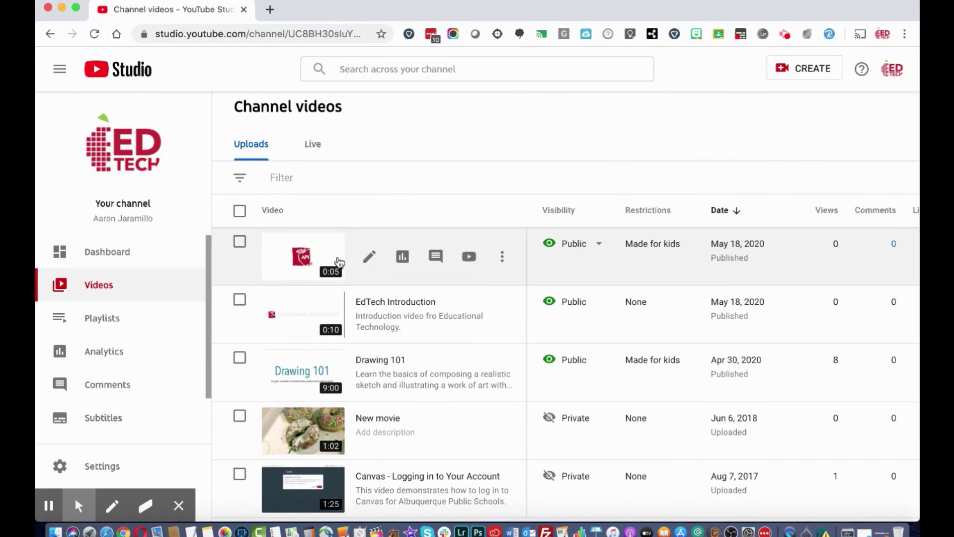
{"action": "left_click", "coordinate": [110, 322]}
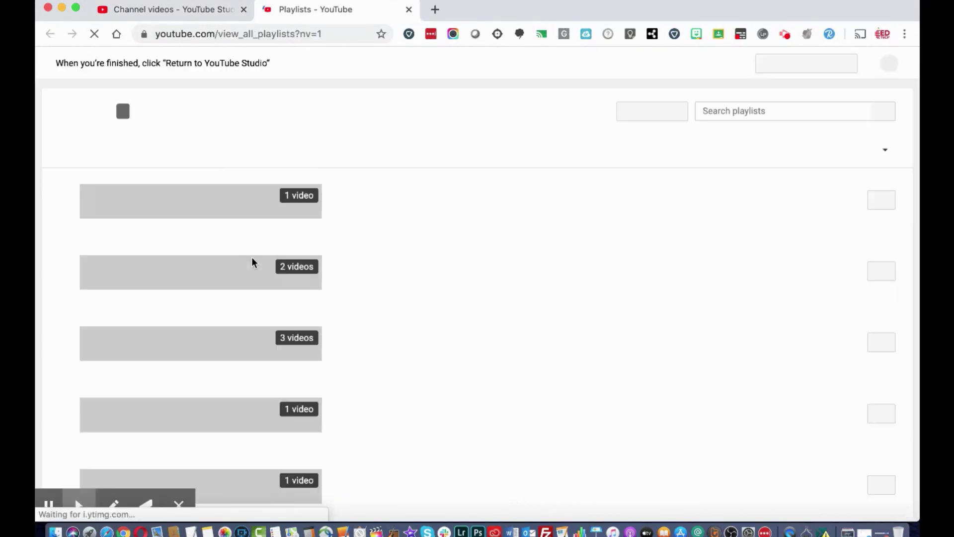
{"action": "scroll", "coordinate": [252, 262], "scroll_direction": "down", "scroll_amount": 3}
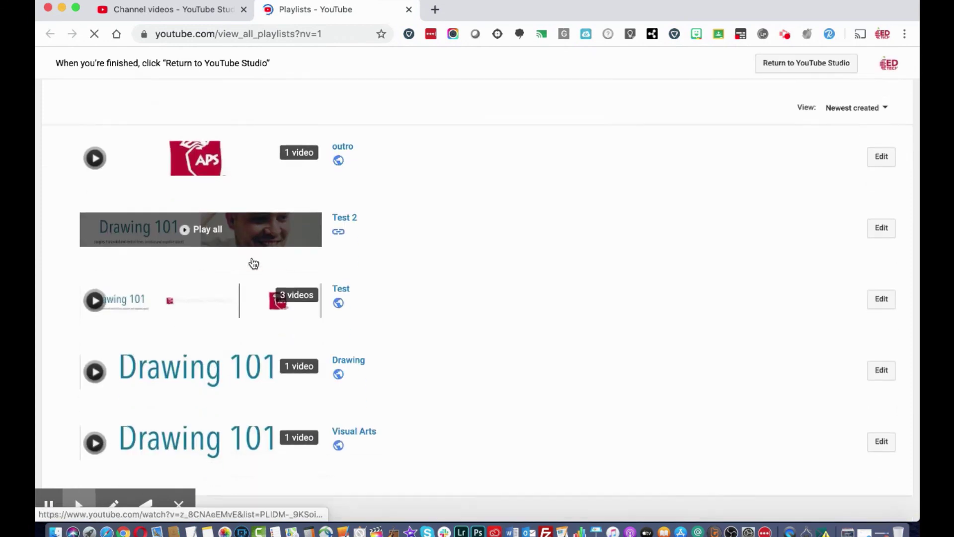
{"action": "scroll", "coordinate": [252, 263], "scroll_direction": "up", "scroll_amount": 3}
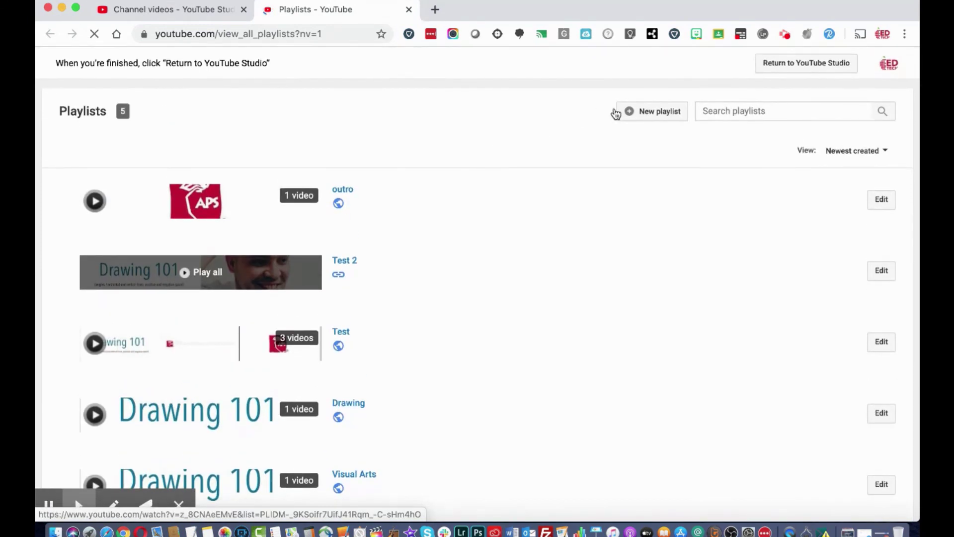
Create a new playlist titled "outro" with Public visibility
{"action": "left_click", "coordinate": [649, 112]}
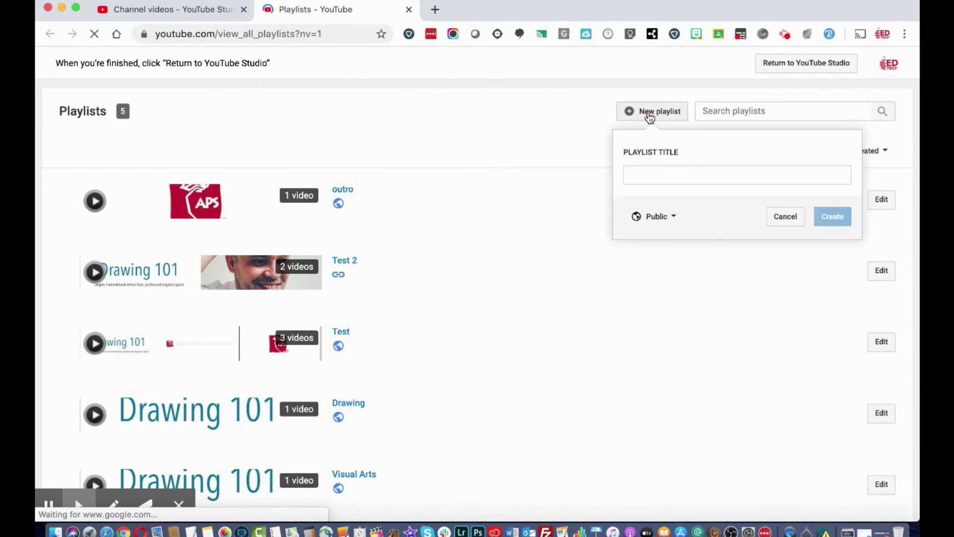
{"action": "left_click", "coordinate": [644, 170]}
{"action": "left_click", "coordinate": [645, 171]}
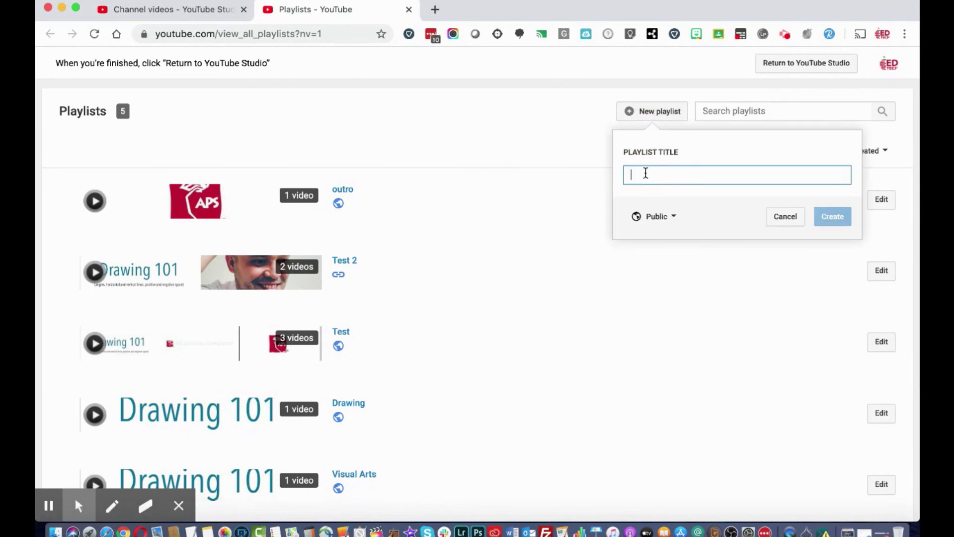
{"action": "type", "text": "oitro"}
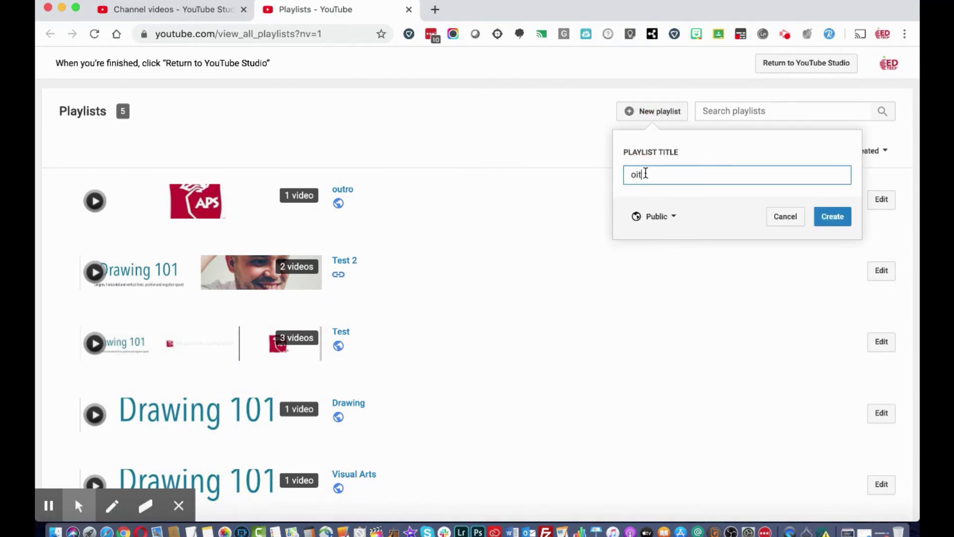
{"action": "key", "text": "BackSpace"}
{"action": "key", "text": "BackSpace"}
{"action": "key", "text": "BackSpace"}
{"action": "key", "text": "BackSpace"}
{"action": "type", "text": "utro"}
{"action": "left_click", "coordinate": [669, 219]}
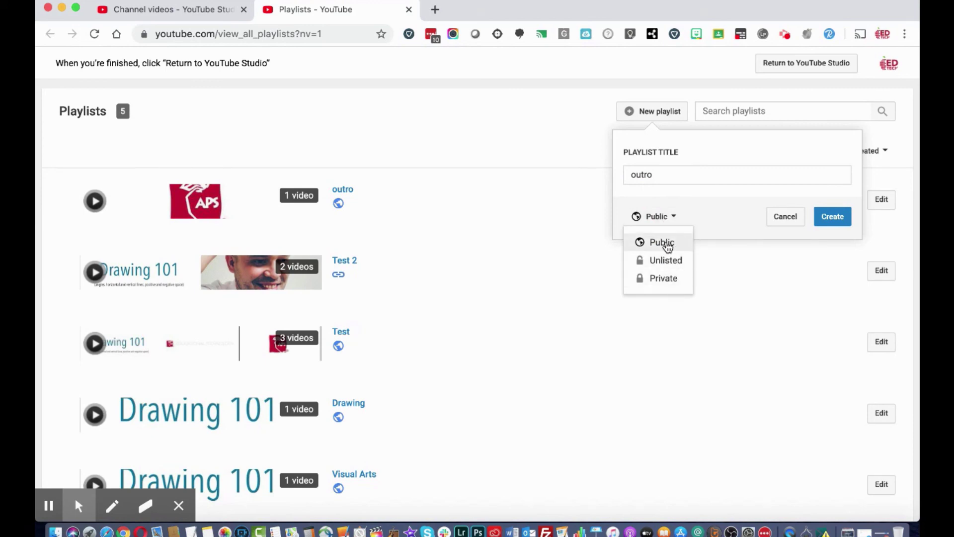
{"action": "left_click", "coordinate": [667, 242]}
{"action": "left_click", "coordinate": [833, 216]}
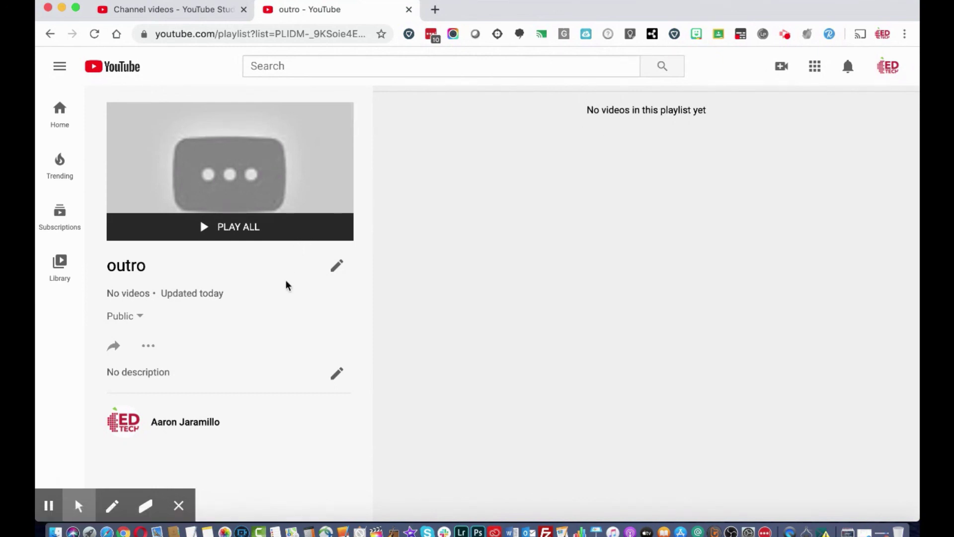
{"action": "left_click", "coordinate": [152, 347]}
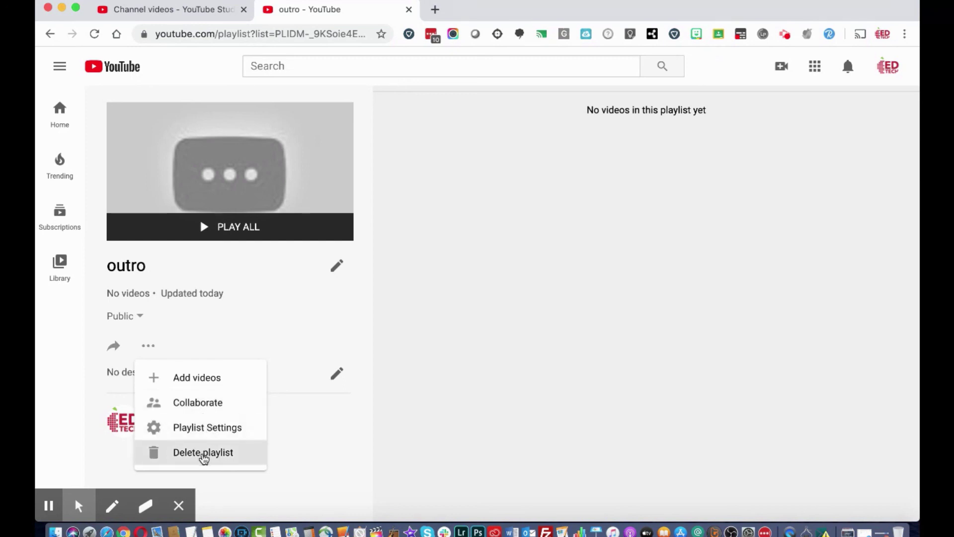
{"action": "left_click", "coordinate": [210, 372]}
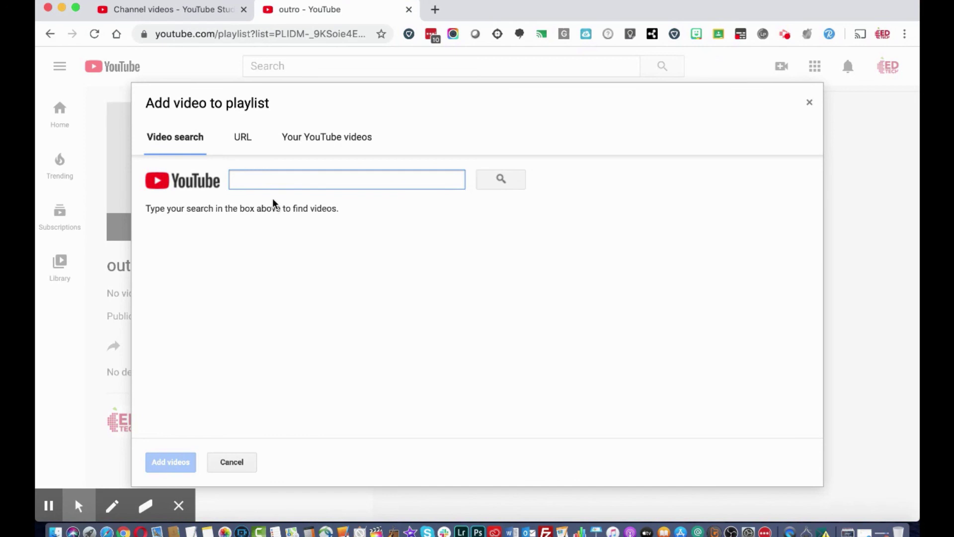
{"action": "left_click", "coordinate": [245, 141]}
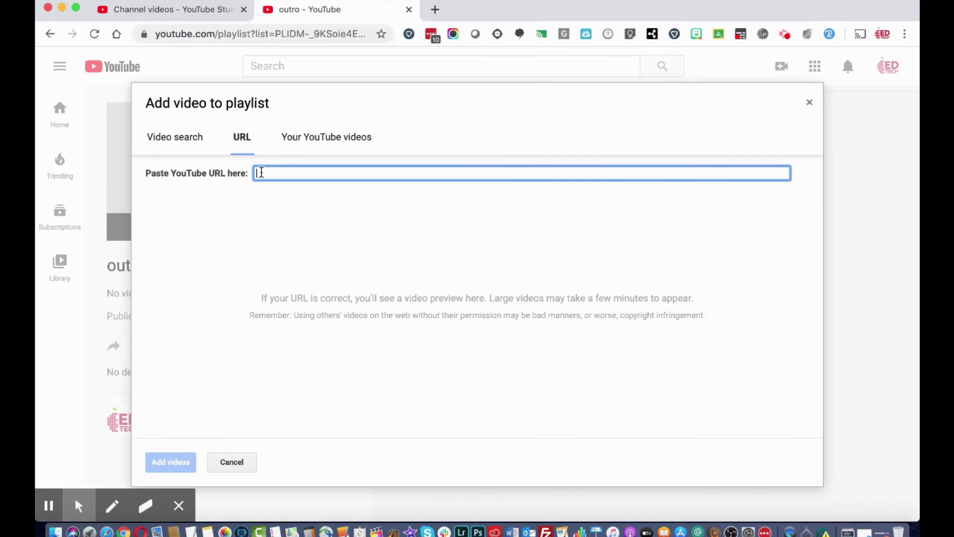
{"action": "type", "text": "https://youtu.be/mi8MHd68kDI"}
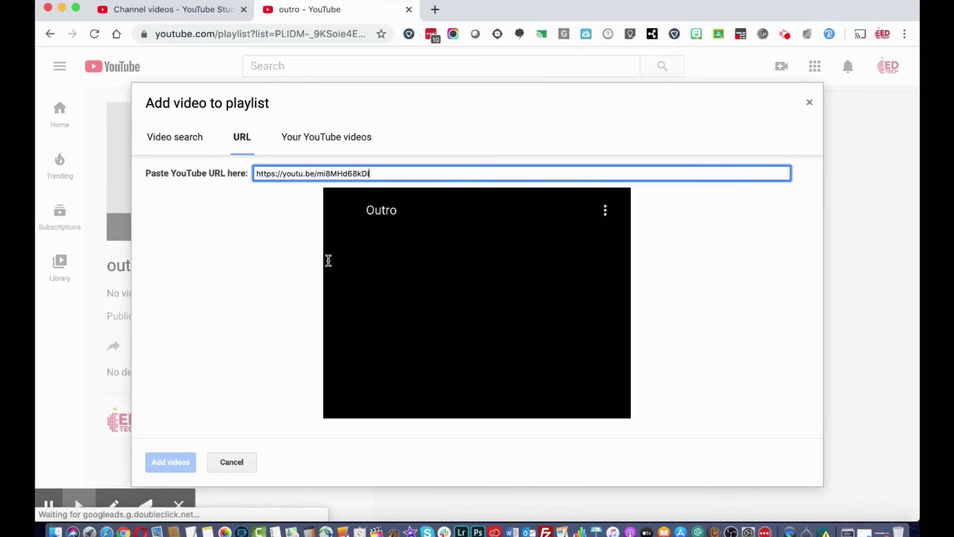
Add the channel's own videos Outro, EdTech Introduction and Drawing 101 to the playlist
{"action": "left_click", "coordinate": [315, 143]}
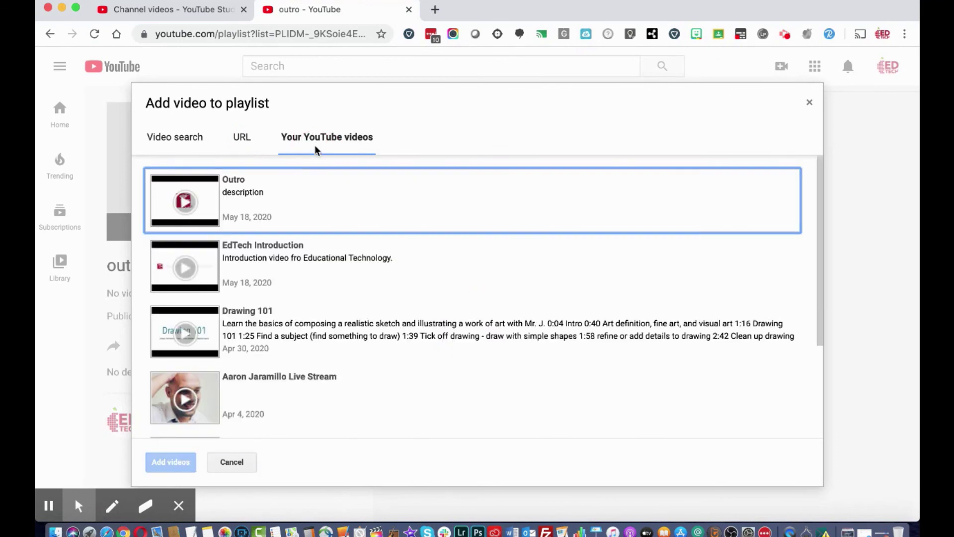
{"action": "left_click", "coordinate": [275, 193]}
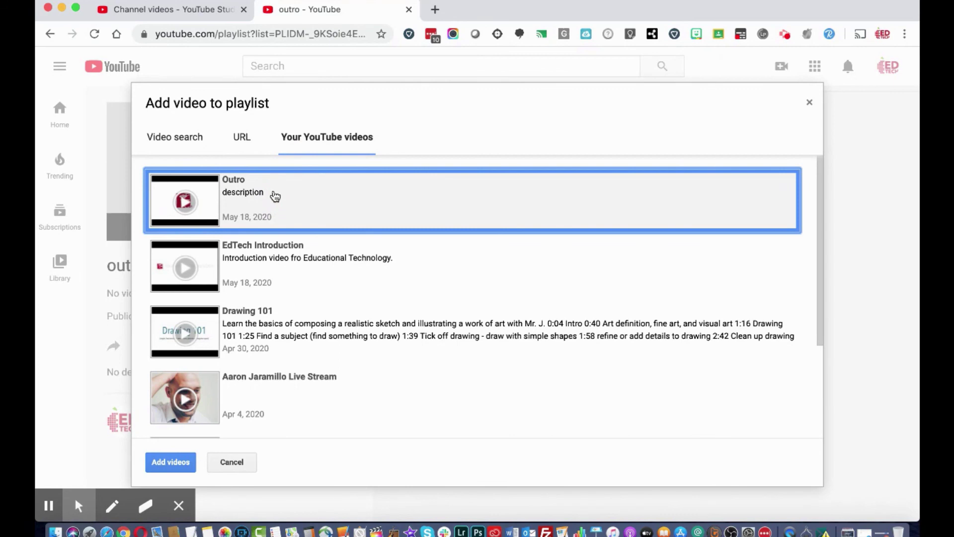
{"action": "left_click", "coordinate": [292, 265]}
{"action": "left_click", "coordinate": [274, 321]}
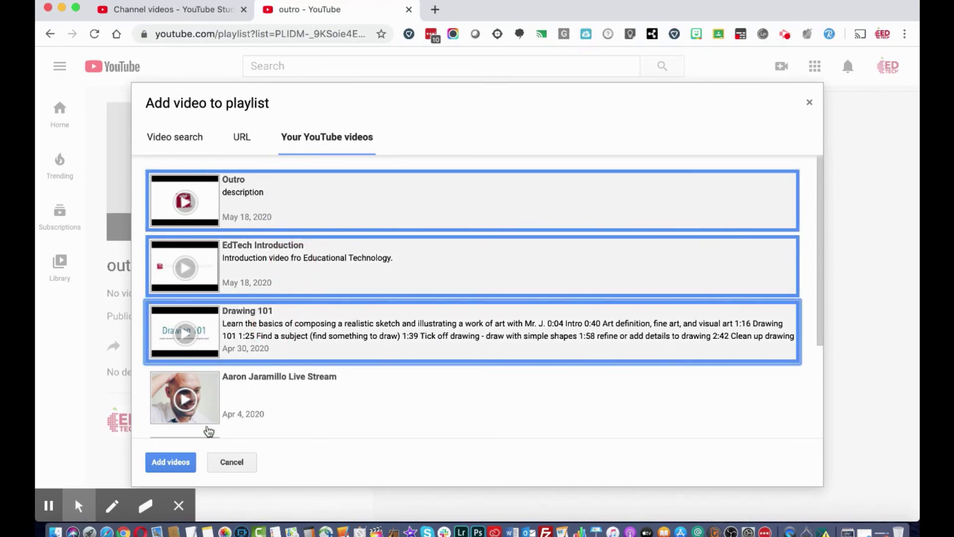
{"action": "left_click", "coordinate": [174, 467]}
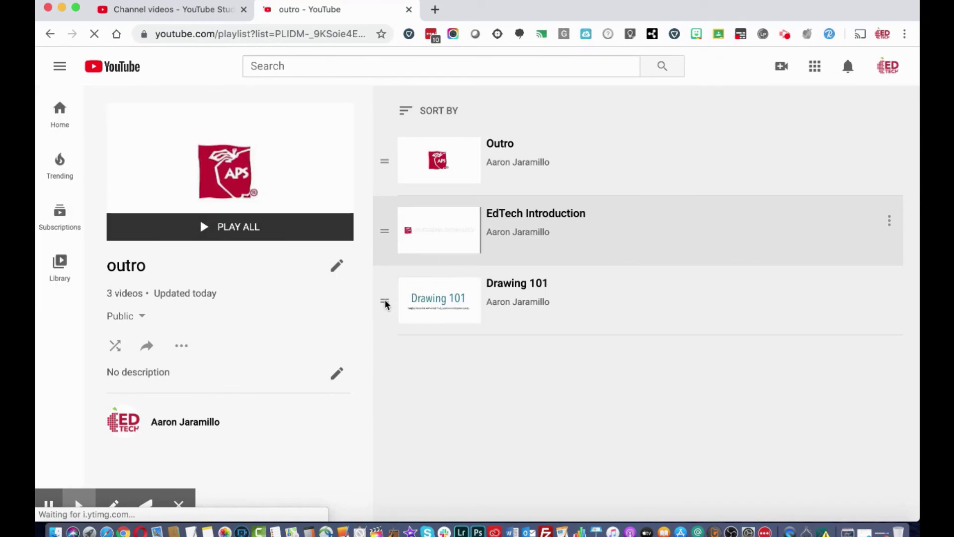
Reorder the playlist's videos as EdTech Introduction, Drawing 101, Outro
{"action": "left_click_drag", "start_coordinate": [381, 155], "coordinate": [379, 144]}
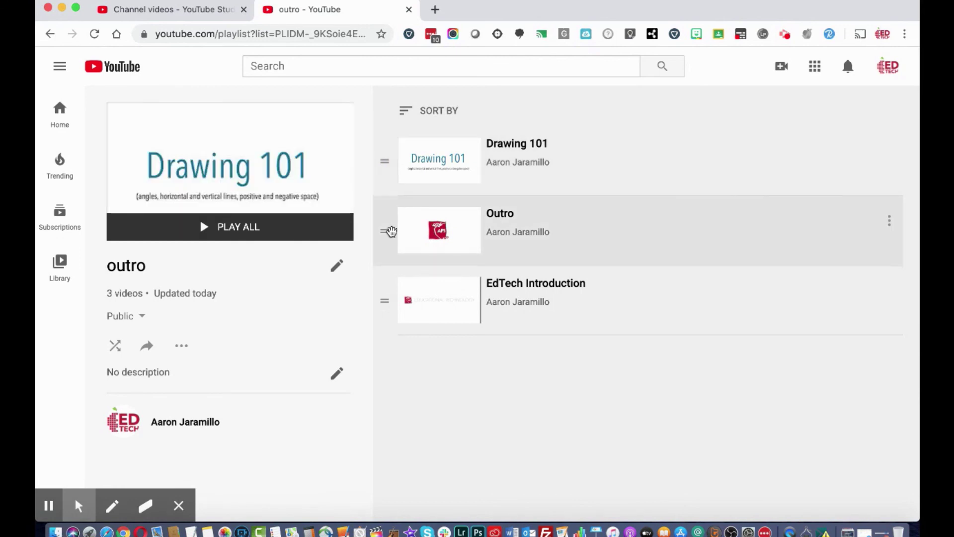
{"action": "left_click_drag", "start_coordinate": [386, 236], "coordinate": [384, 318]}
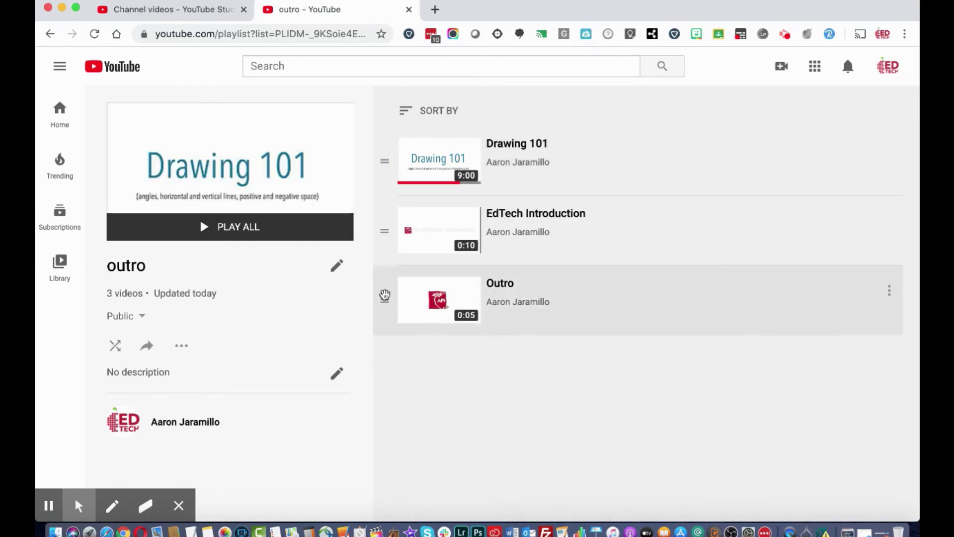
{"action": "left_click_drag", "start_coordinate": [383, 230], "coordinate": [386, 150]}
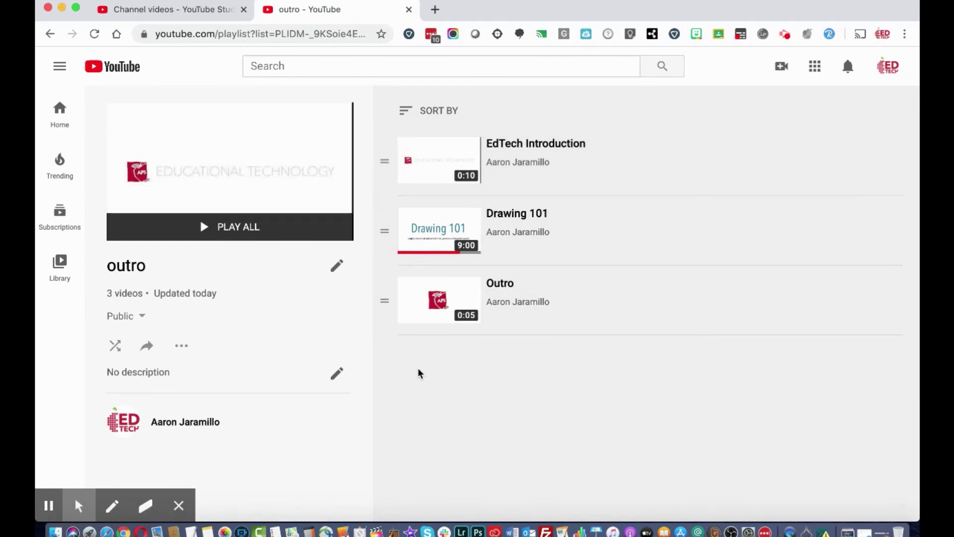
In the outro playlist's settings, enable adding new videos to the top of the playlist, and disable it again
{"action": "left_click", "coordinate": [182, 349]}
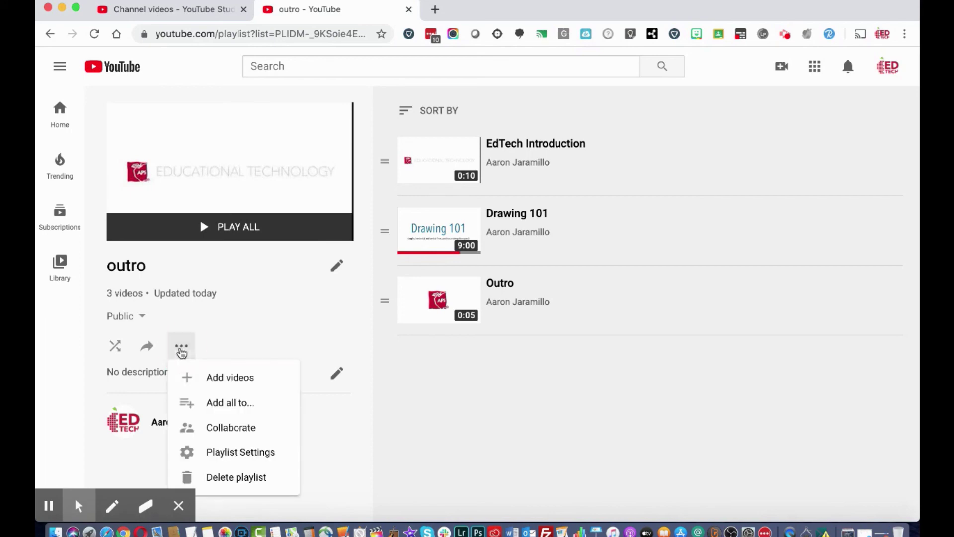
{"action": "left_click", "coordinate": [245, 455]}
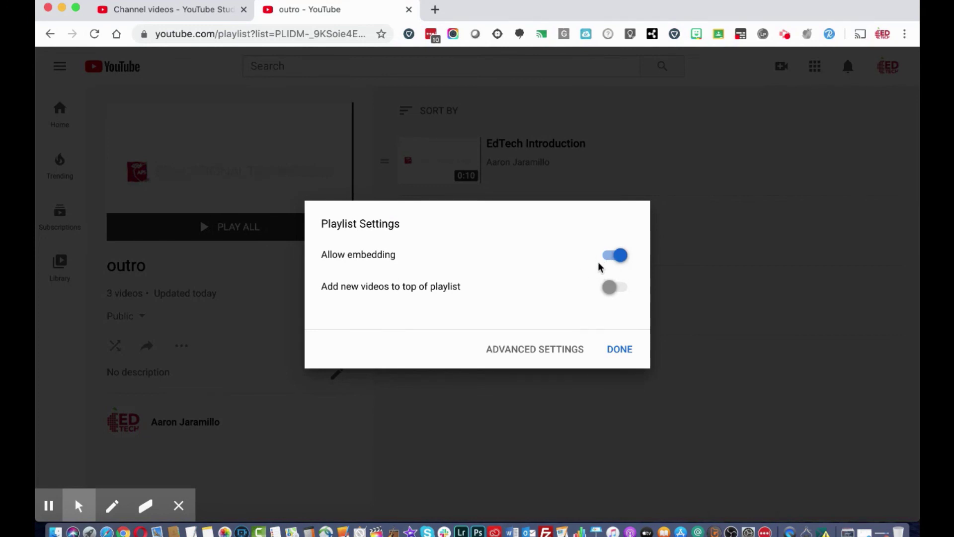
{"action": "left_click", "coordinate": [616, 293]}
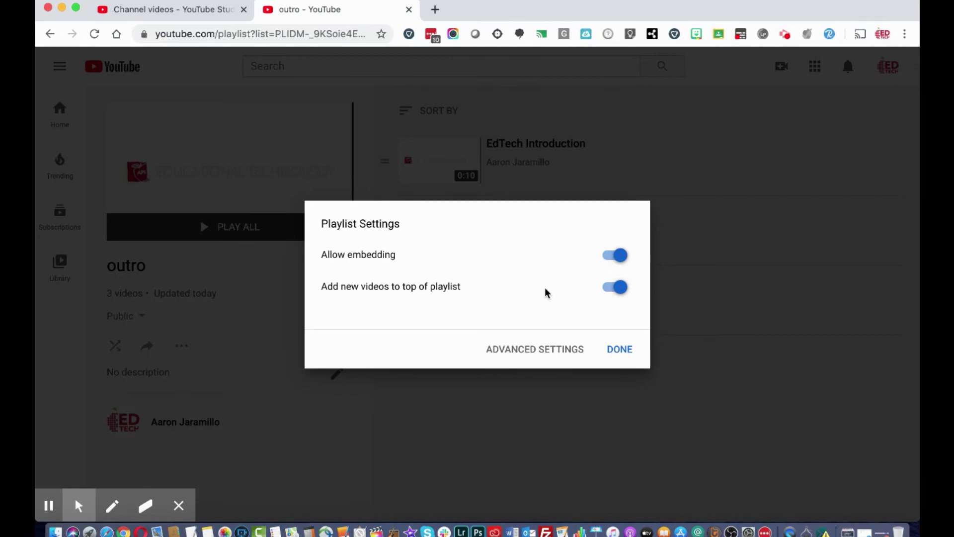
{"action": "left_click", "coordinate": [611, 291]}
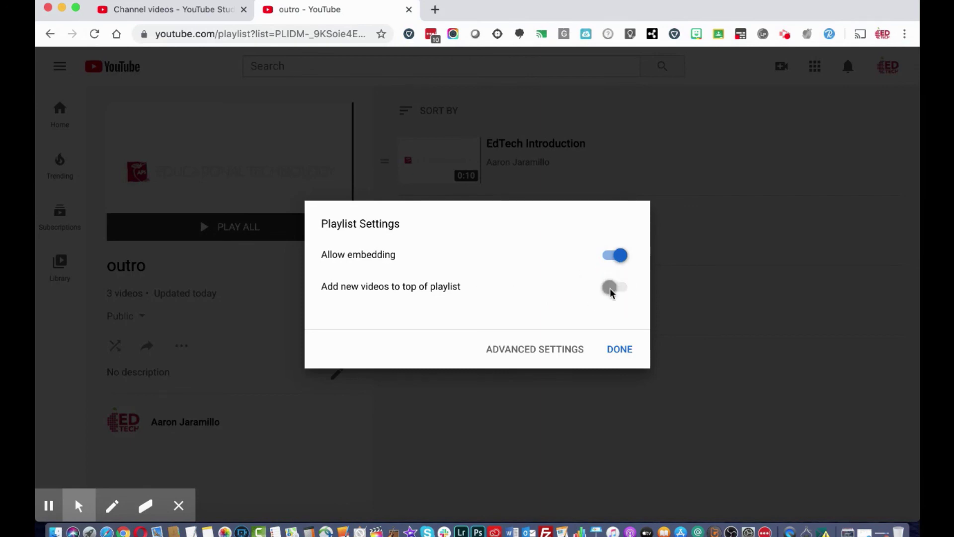
Review the advanced playlist settings for ordering, automatic adding and collaboration, and leave them without saving
{"action": "left_click", "coordinate": [571, 349]}
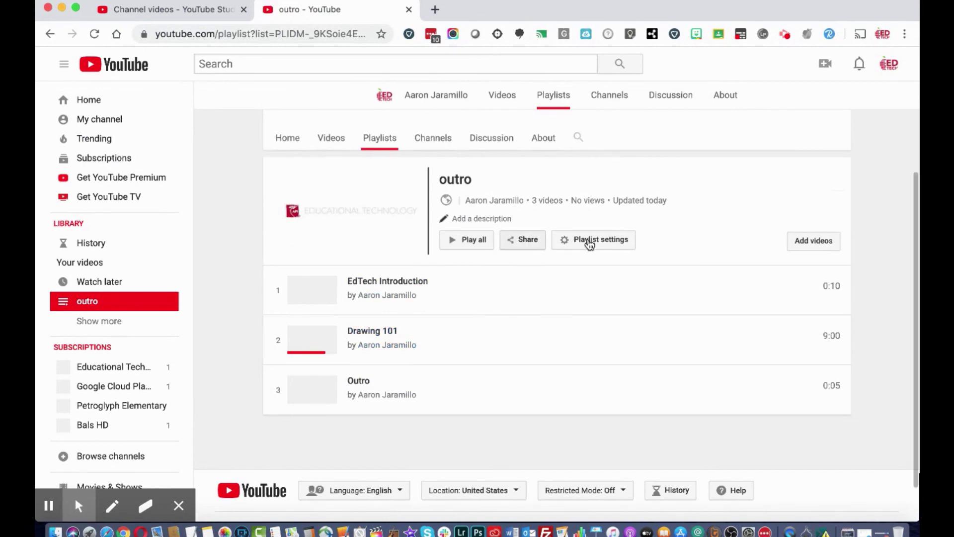
{"action": "left_click", "coordinate": [578, 269]}
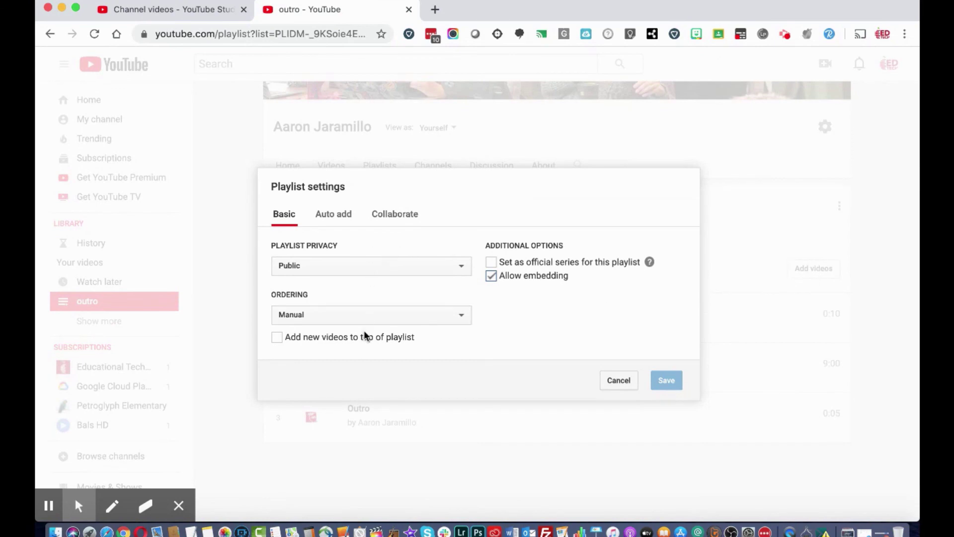
{"action": "left_click", "coordinate": [363, 316]}
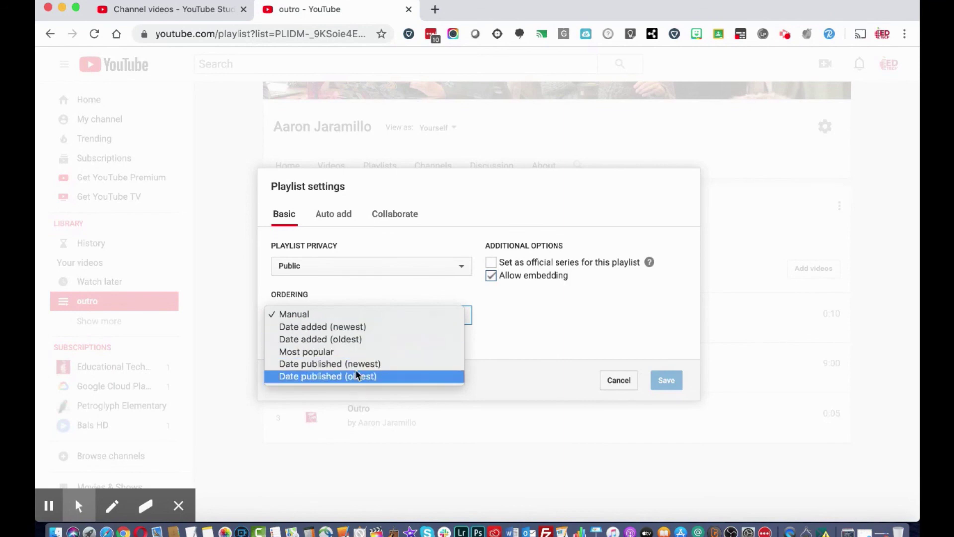
{"action": "left_click", "coordinate": [406, 287]}
{"action": "left_click", "coordinate": [348, 217]}
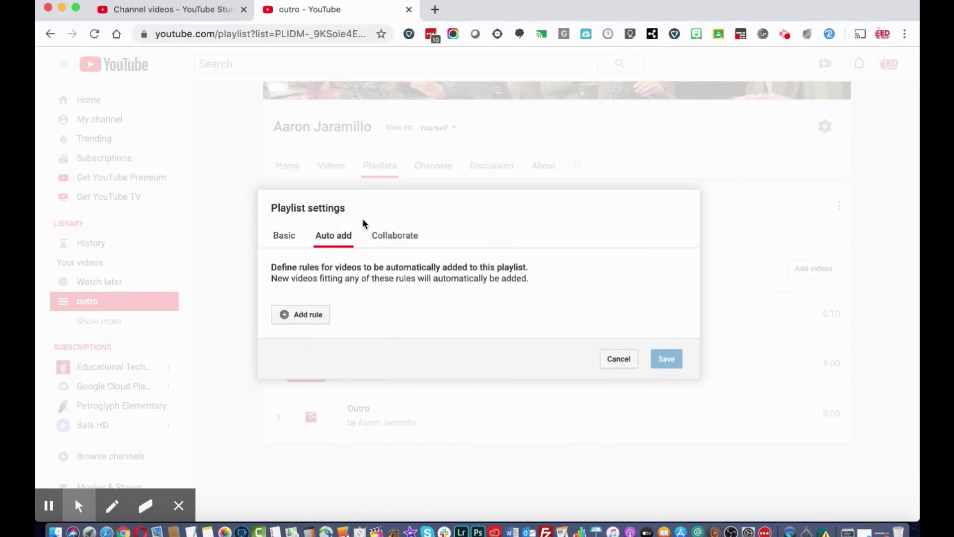
{"action": "left_click", "coordinate": [390, 239]}
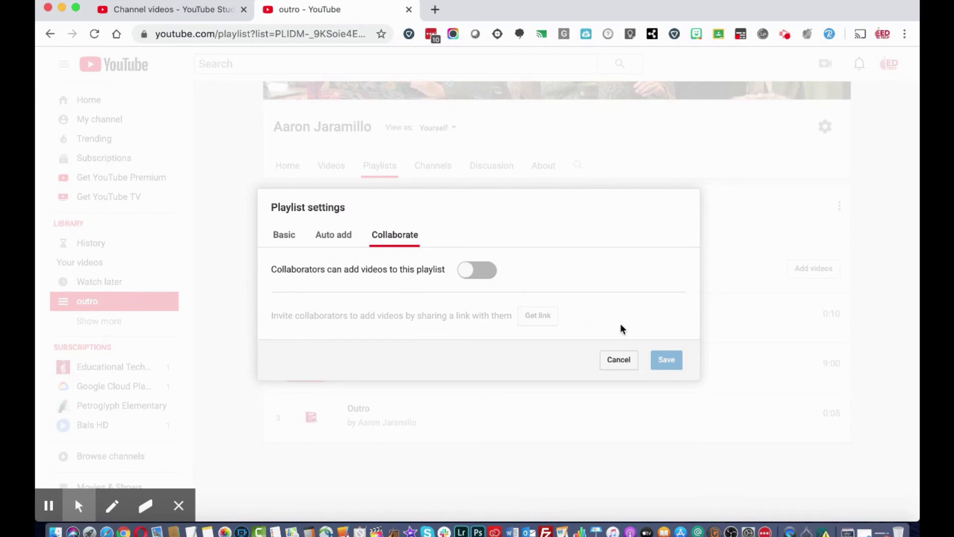
{"action": "left_click", "coordinate": [622, 363]}
Return to YouTube Studio and open the outro playlist that contains only one video from the channel's playlists
{"action": "scroll", "coordinate": [392, 342], "scroll_direction": "up", "scroll_amount": 2}
{"action": "scroll", "coordinate": [396, 343], "scroll_direction": "up", "scroll_amount": 4}
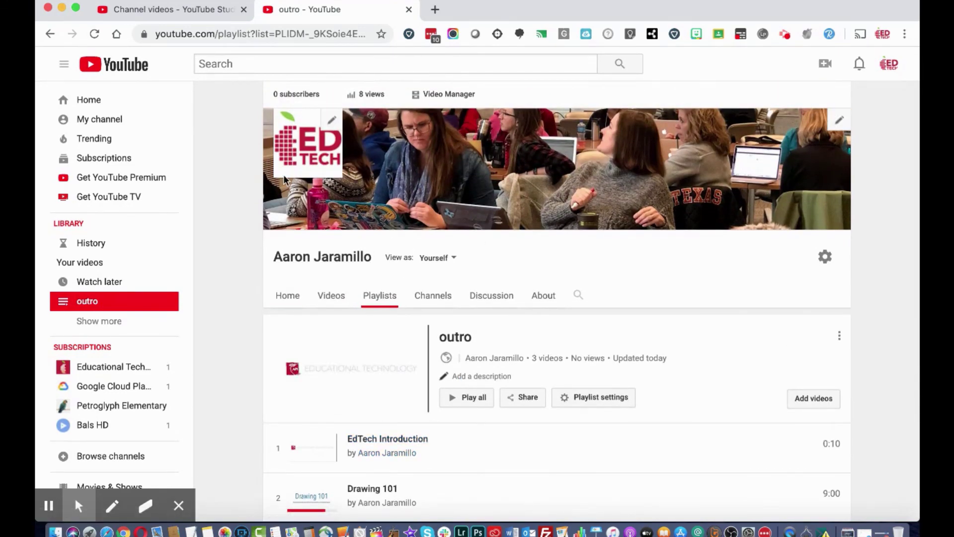
{"action": "left_click", "coordinate": [888, 67]}
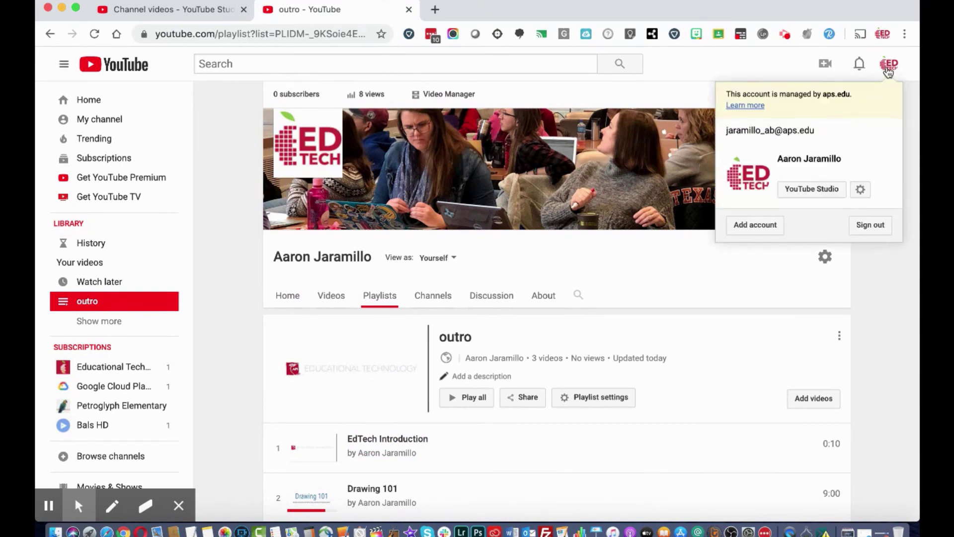
{"action": "left_click", "coordinate": [810, 194]}
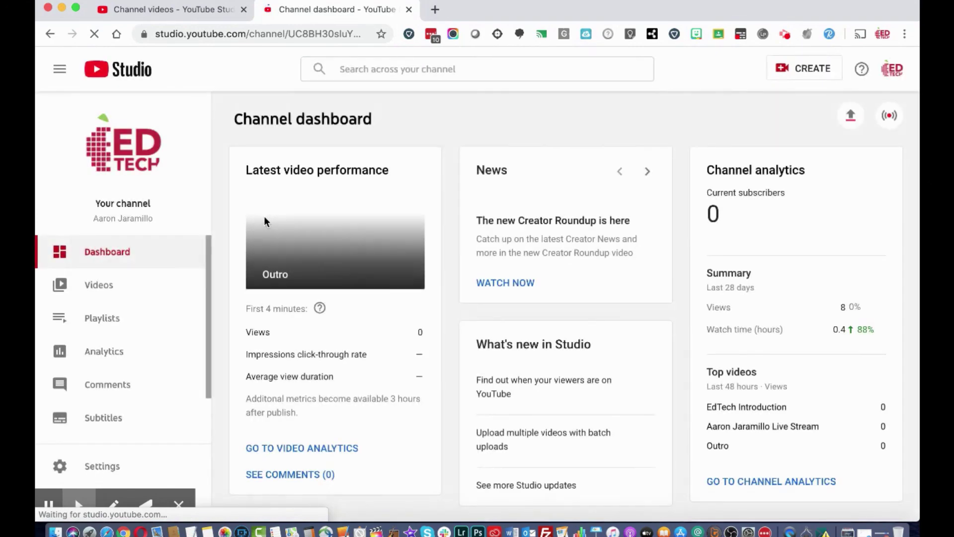
{"action": "left_click", "coordinate": [143, 318]}
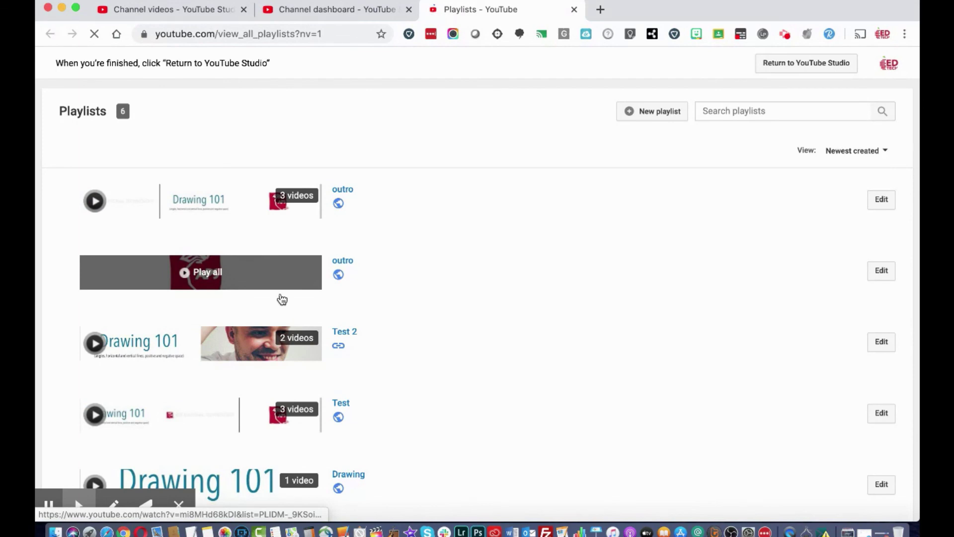
{"action": "scroll", "coordinate": [281, 298], "scroll_direction": "down", "scroll_amount": 3}
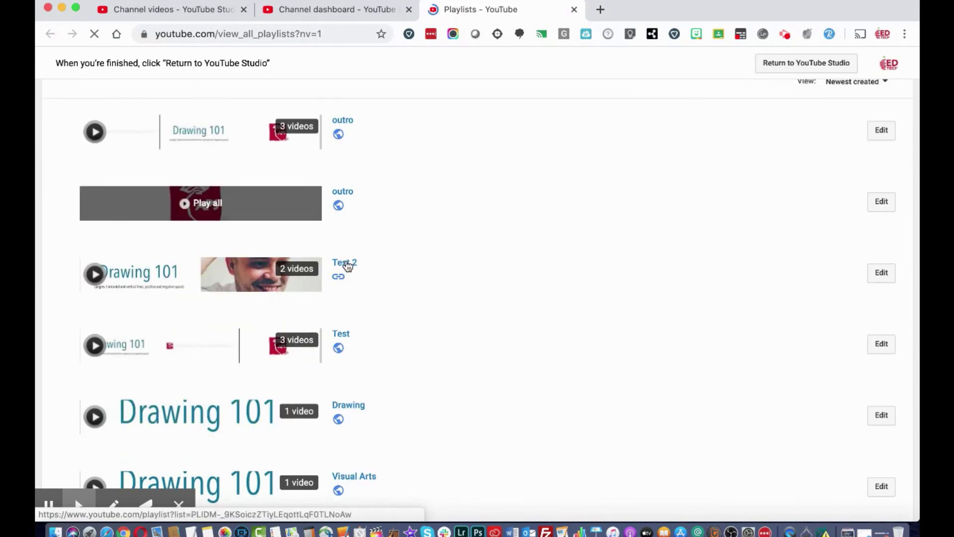
{"action": "left_click", "coordinate": [432, 268]}
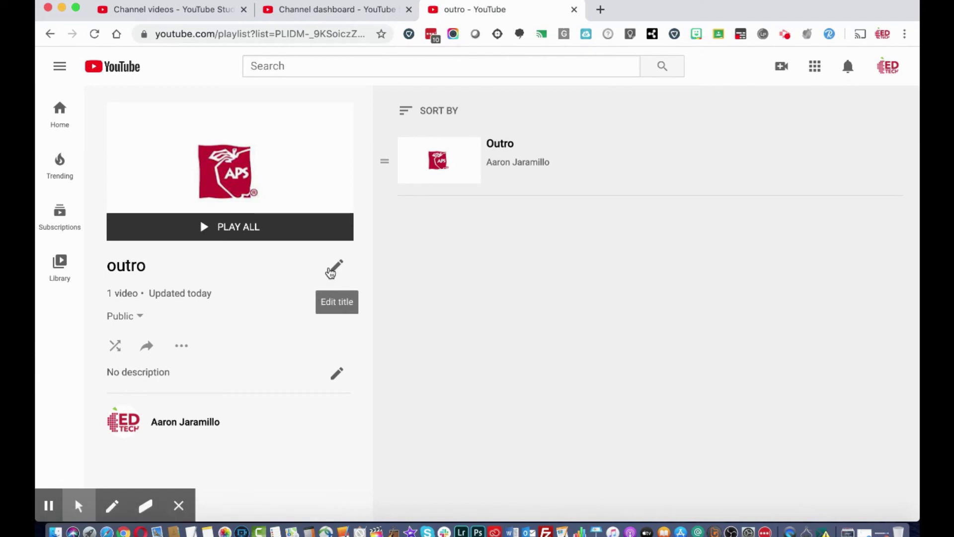
Open the Test playlist from the channel's playlists, and look at the editors for its title and description
{"action": "scroll", "coordinate": [294, 370], "scroll_direction": "left", "scroll_amount": 5}
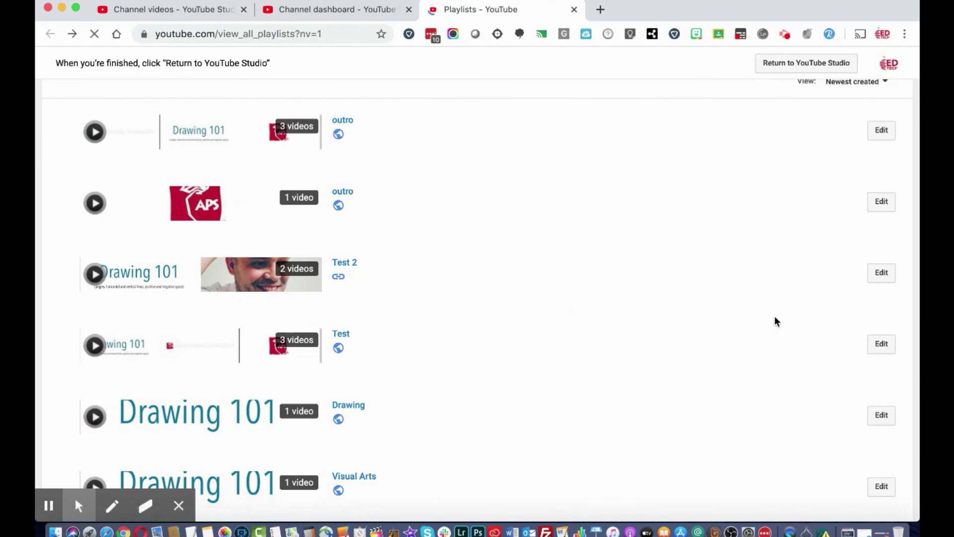
{"action": "left_click", "coordinate": [882, 343]}
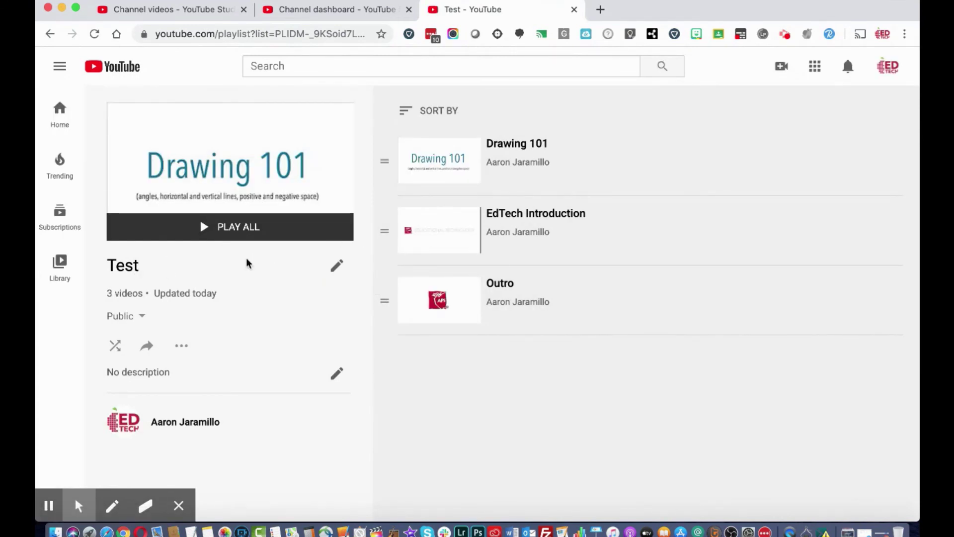
{"action": "left_click", "coordinate": [337, 265]}
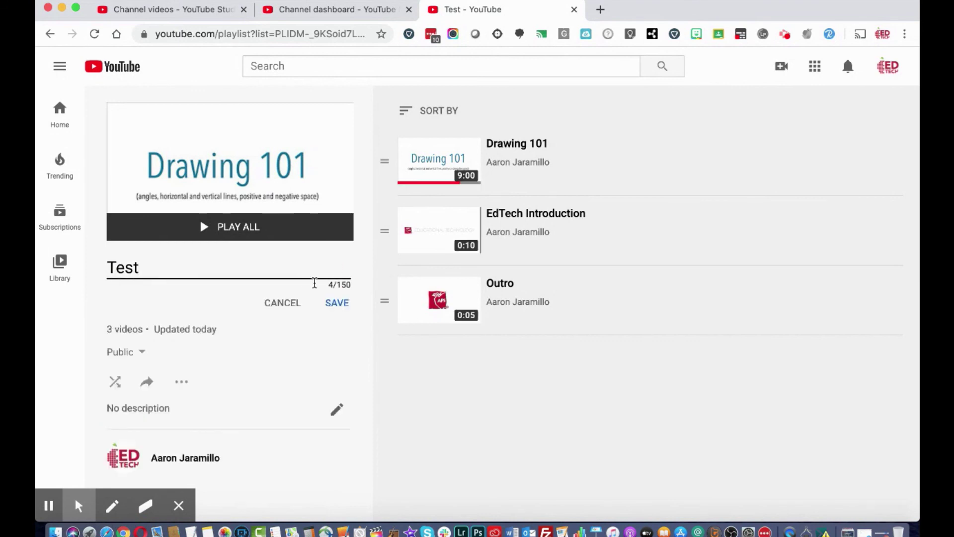
{"action": "left_click", "coordinate": [326, 302]}
{"action": "left_click", "coordinate": [336, 373]}
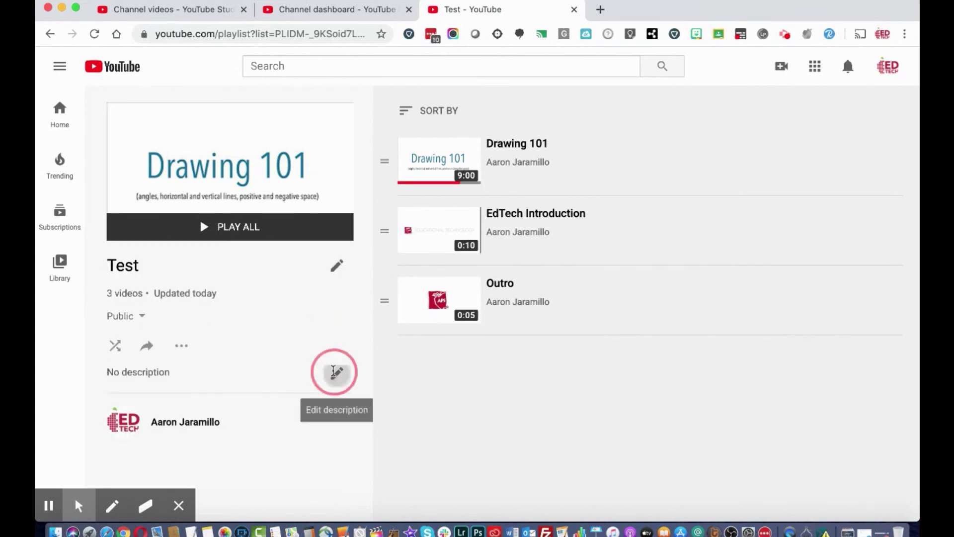
{"action": "left_click", "coordinate": [338, 417]}
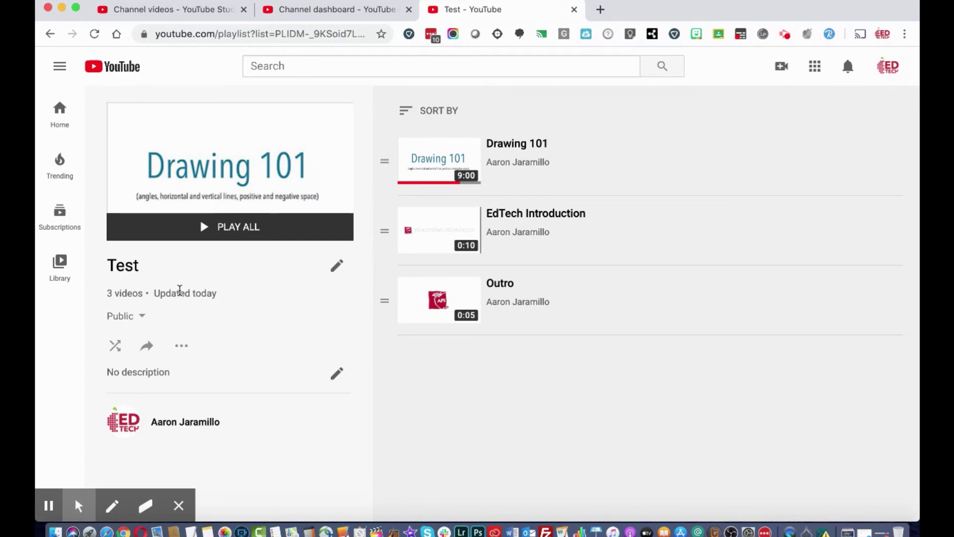
Return to YouTube Studio and review the channel analytics for Overview, Reach, Engagement and Audience
{"action": "left_click", "coordinate": [881, 73]}
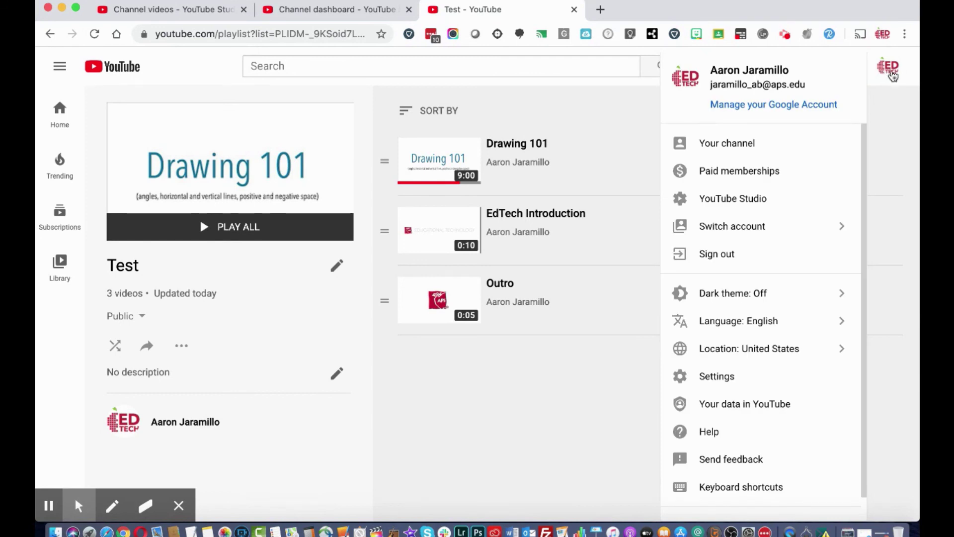
{"action": "left_click", "coordinate": [741, 201]}
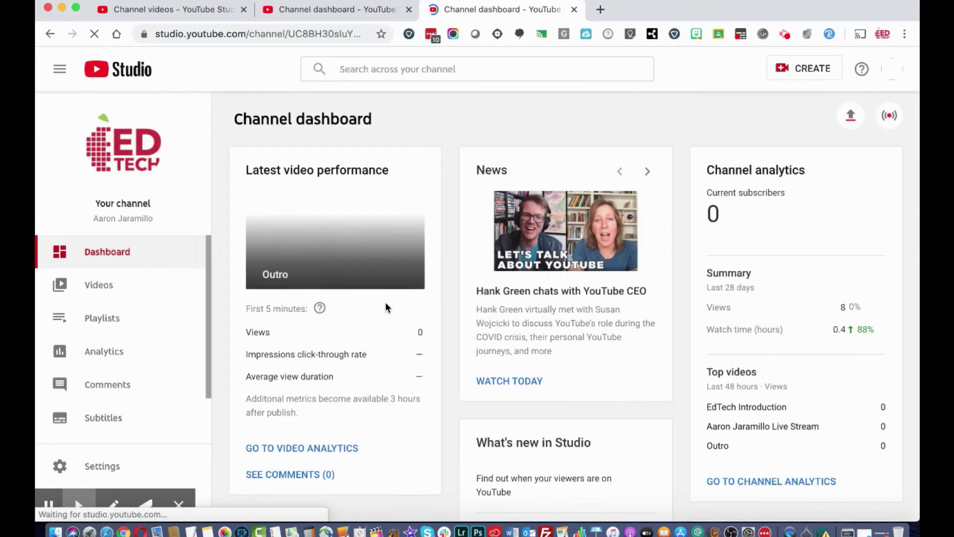
{"action": "left_click", "coordinate": [123, 355]}
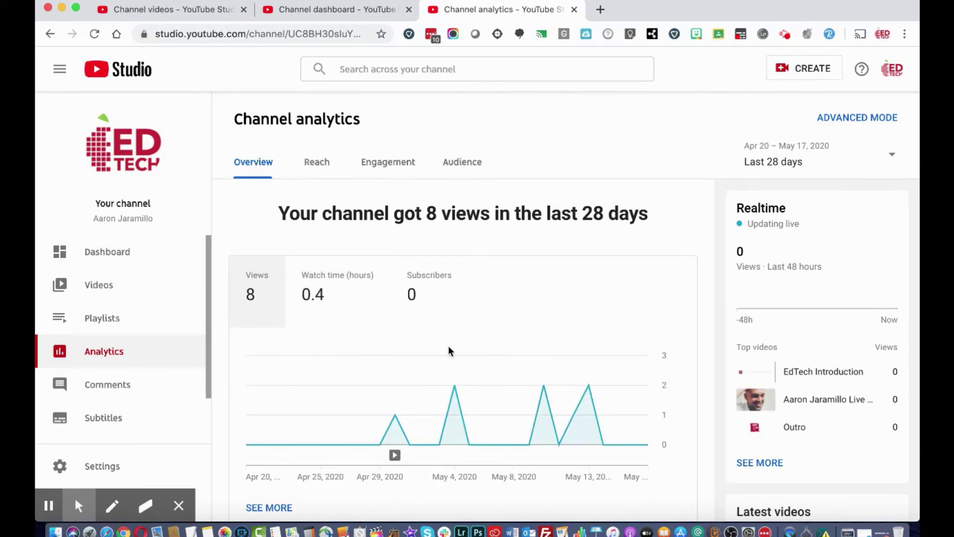
{"action": "left_click", "coordinate": [322, 170]}
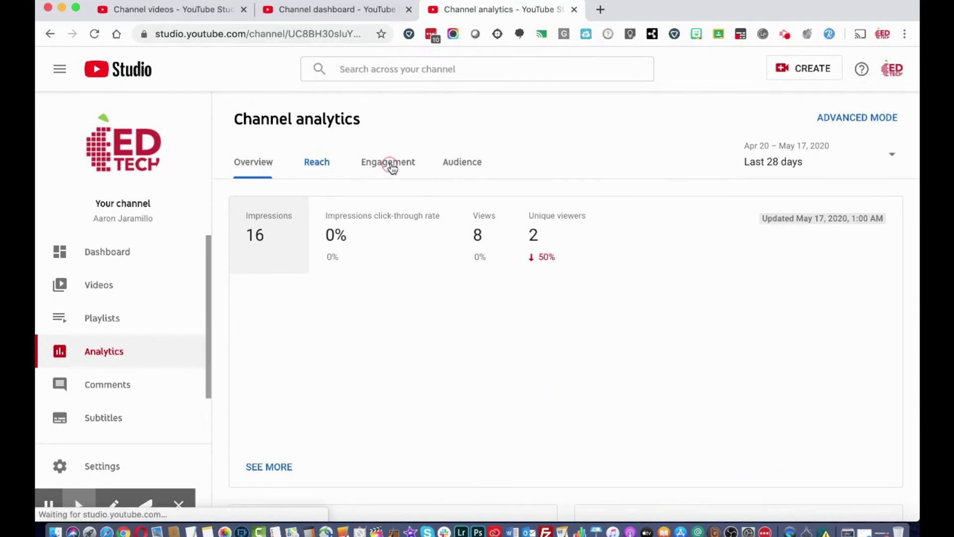
{"action": "left_click", "coordinate": [388, 164]}
{"action": "left_click", "coordinate": [461, 169]}
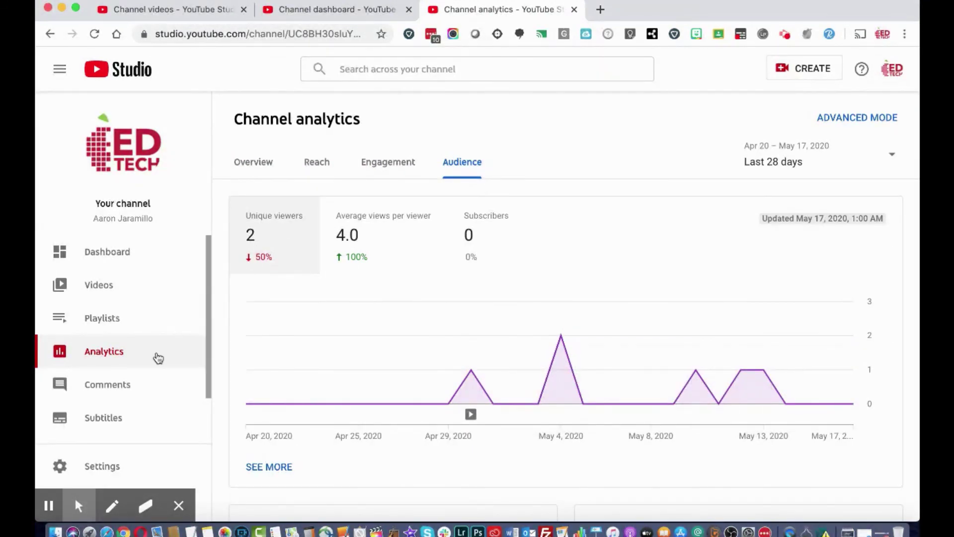
Review the channel comments that are published, held for review and likely spam, ending on the published ones
{"action": "left_click", "coordinate": [150, 386]}
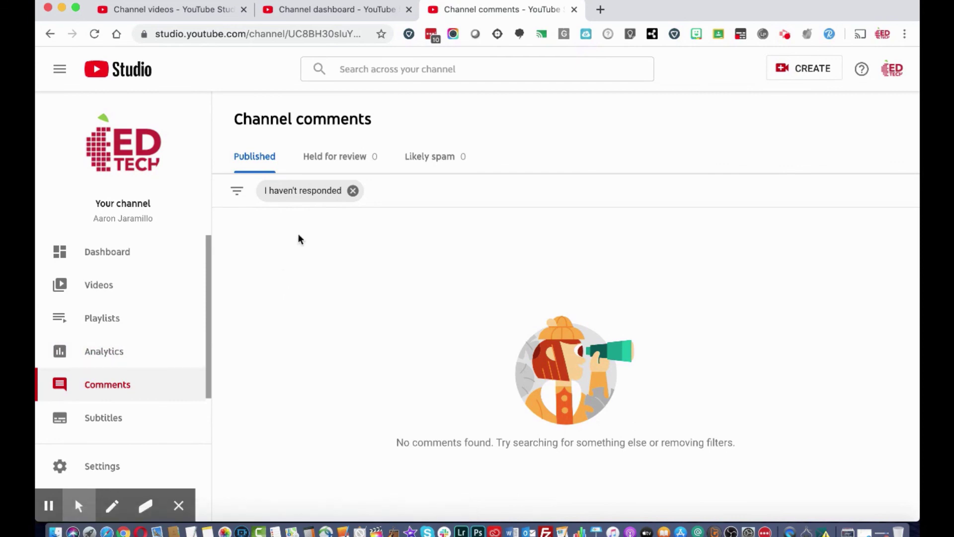
{"action": "left_click", "coordinate": [348, 158]}
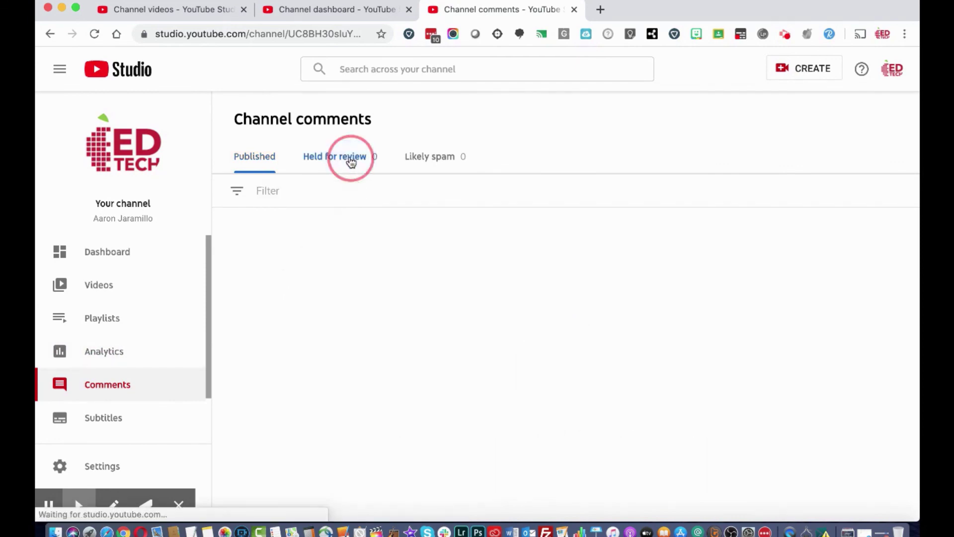
{"action": "left_click", "coordinate": [412, 159]}
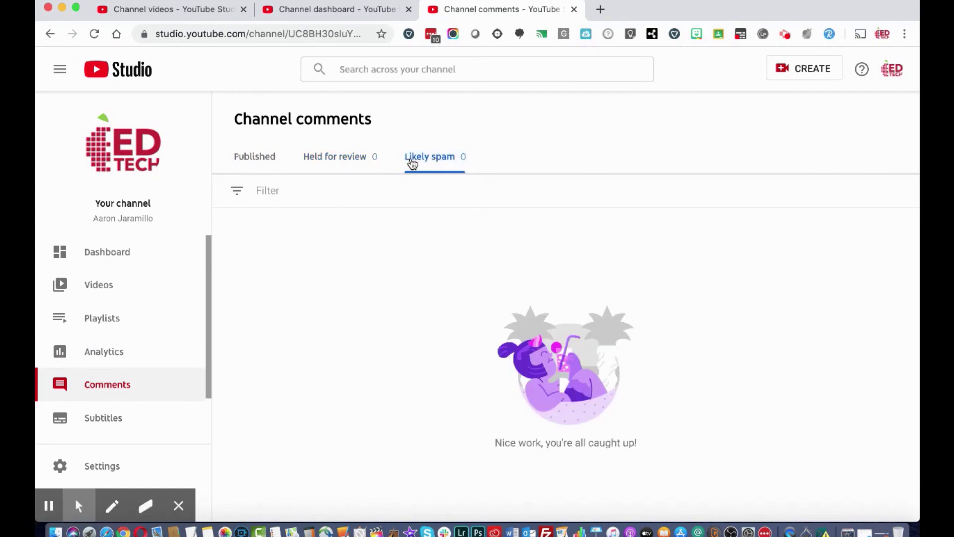
{"action": "left_click", "coordinate": [261, 158]}
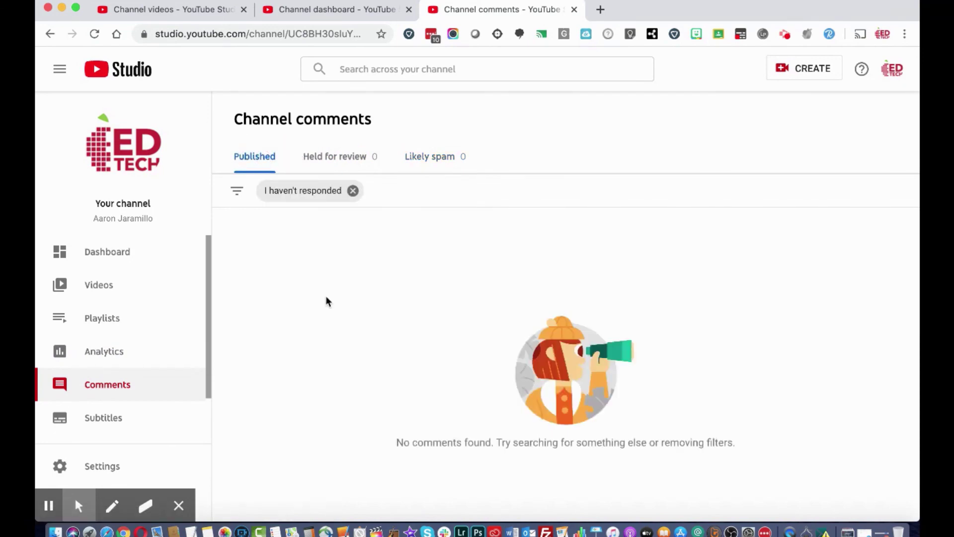
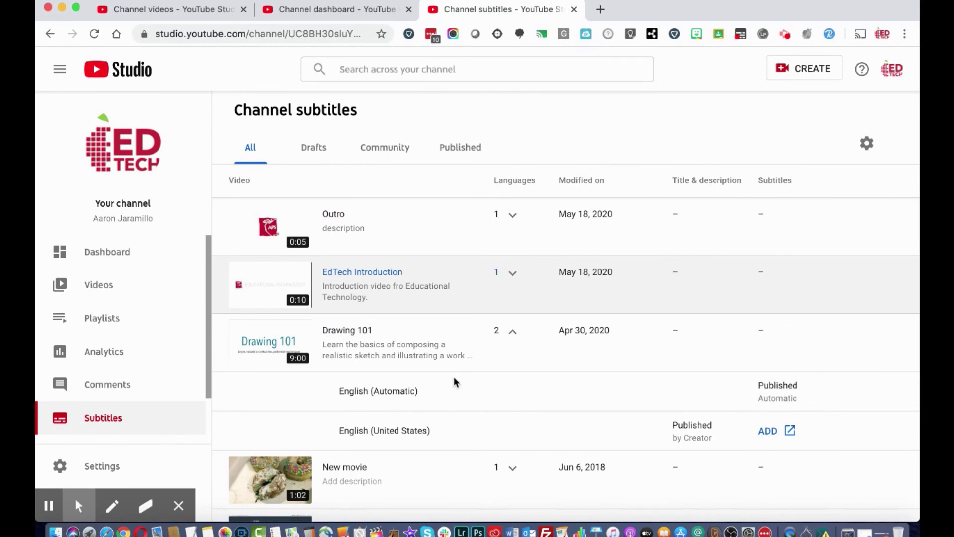
In the channel subtitles, expand the New movie video's languages and look through the list of videos
{"action": "scroll", "coordinate": [461, 419], "scroll_direction": "down", "scroll_amount": 3}
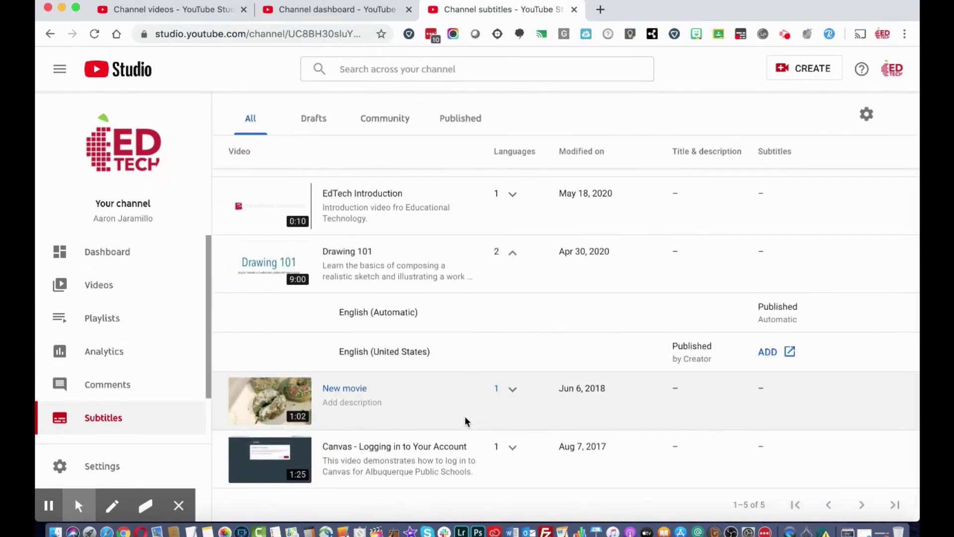
{"action": "left_click", "coordinate": [511, 392]}
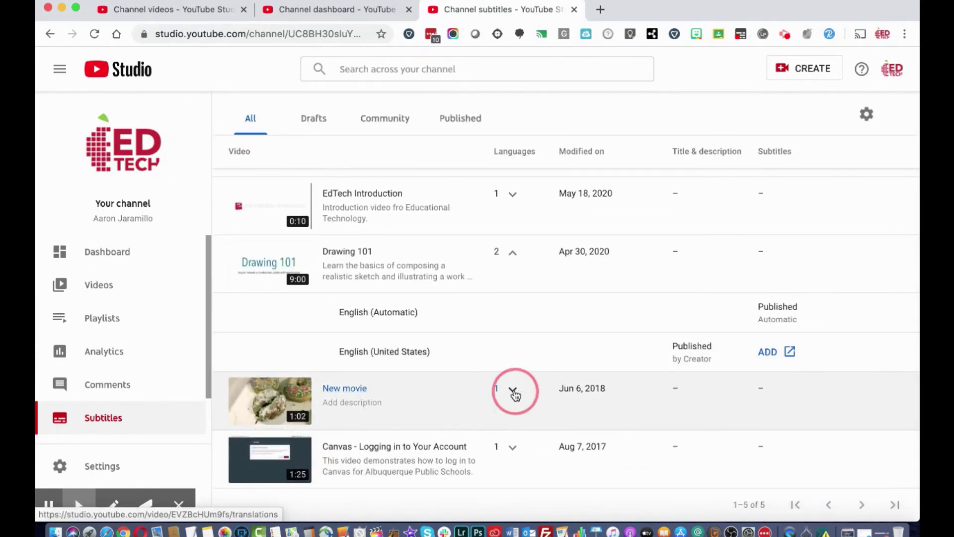
{"action": "scroll", "coordinate": [423, 404], "scroll_direction": "down", "scroll_amount": 2}
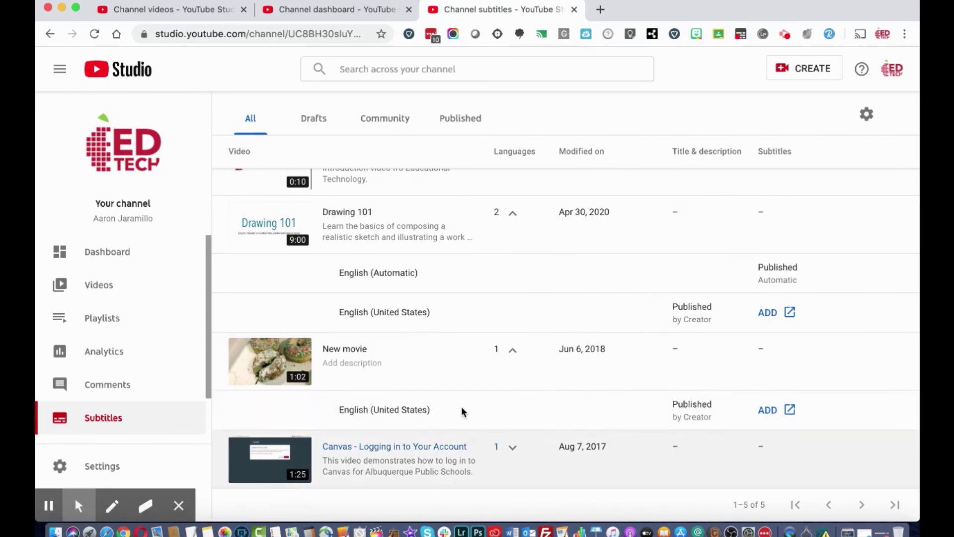
{"action": "scroll", "coordinate": [463, 406], "scroll_direction": "up", "scroll_amount": 2}
{"action": "scroll", "coordinate": [465, 410], "scroll_direction": "up", "scroll_amount": 3}
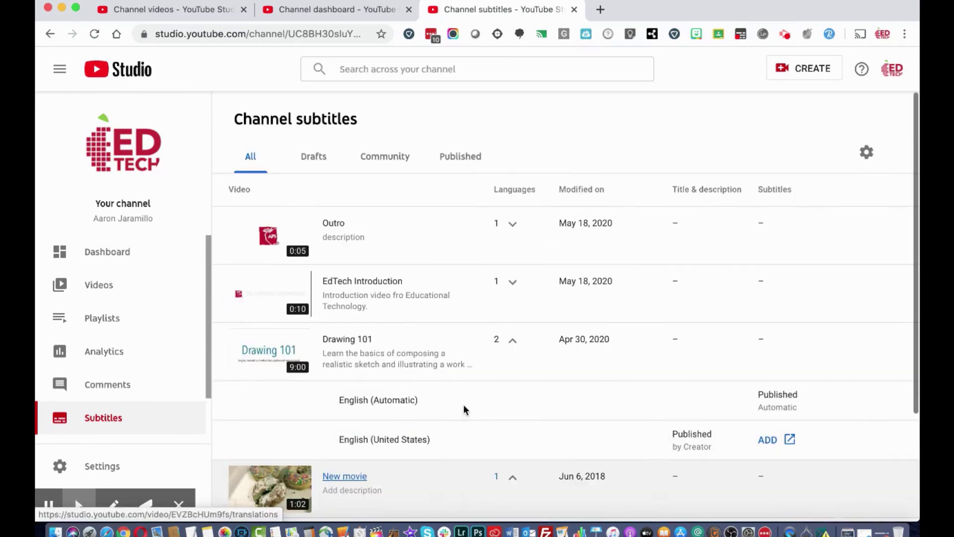
Open the methods for adding English (United States) subtitles to the Outro video, and pause its preview
{"action": "left_click", "coordinate": [518, 226]}
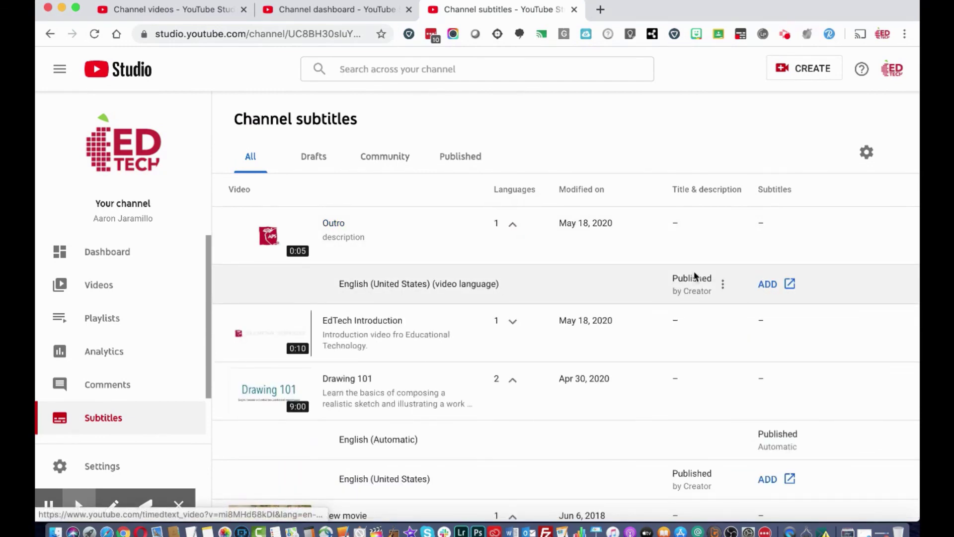
{"action": "left_click", "coordinate": [758, 288]}
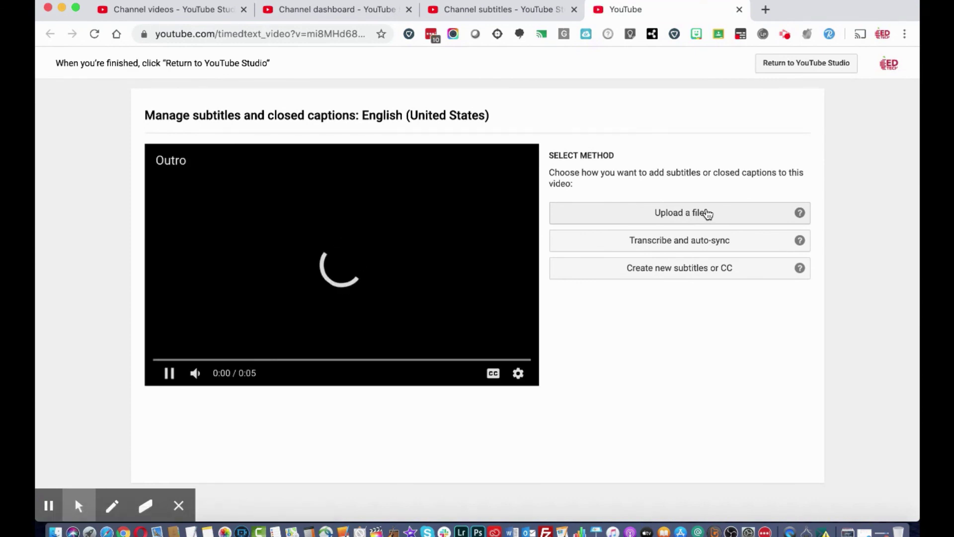
{"action": "left_click", "coordinate": [204, 385]}
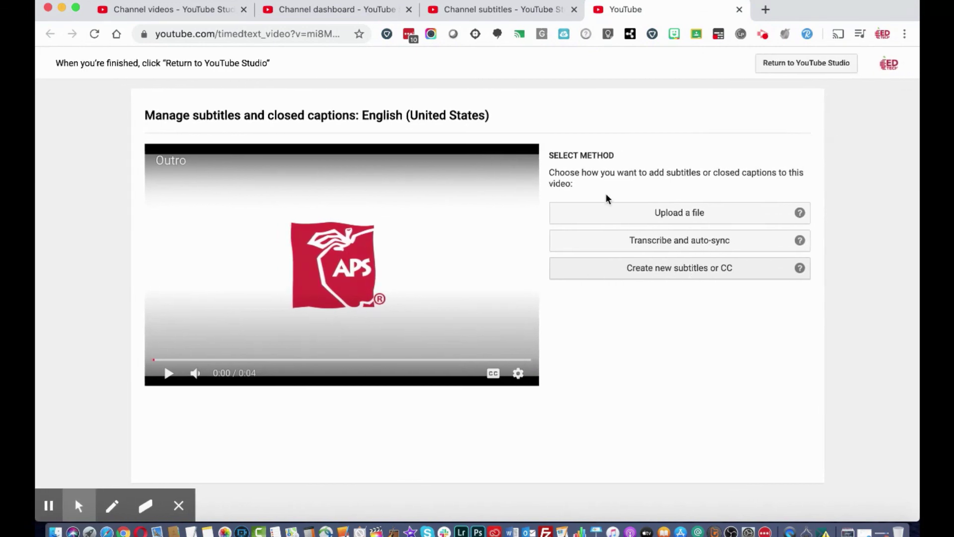
{"action": "left_click", "coordinate": [782, 70]}
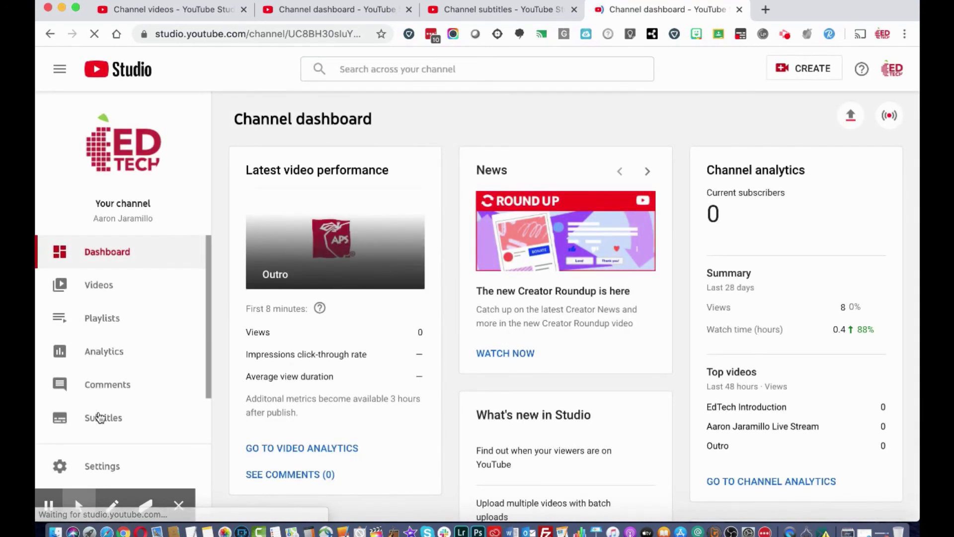
{"action": "left_click", "coordinate": [101, 418]}
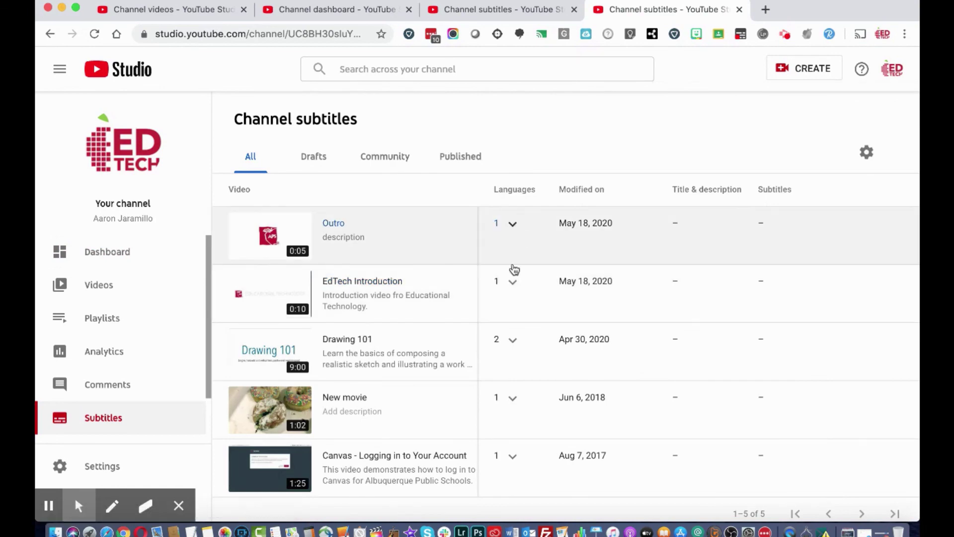
{"action": "left_click", "coordinate": [513, 284]}
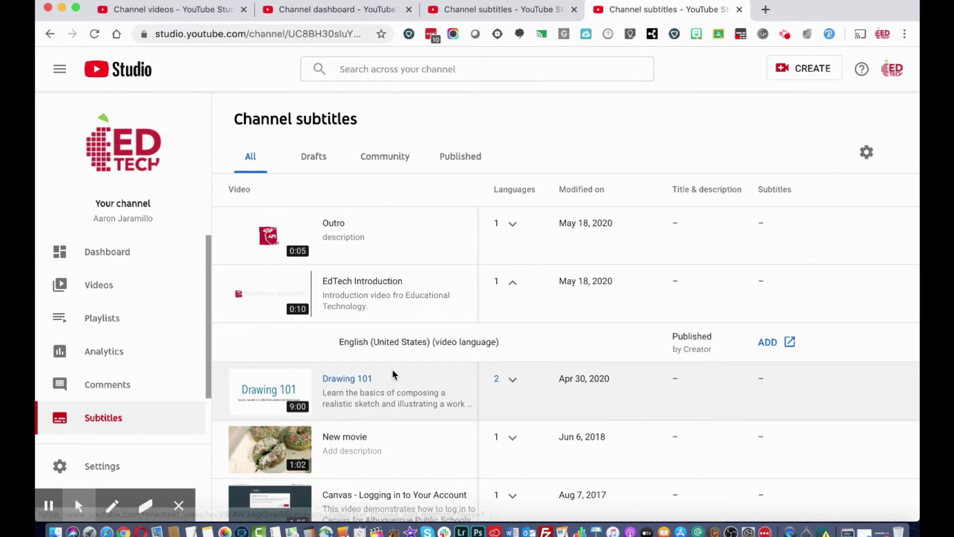
Reload the channel subtitles by way of the dashboard, and review the Community, Published and Drafts views
{"action": "left_click", "coordinate": [107, 252]}
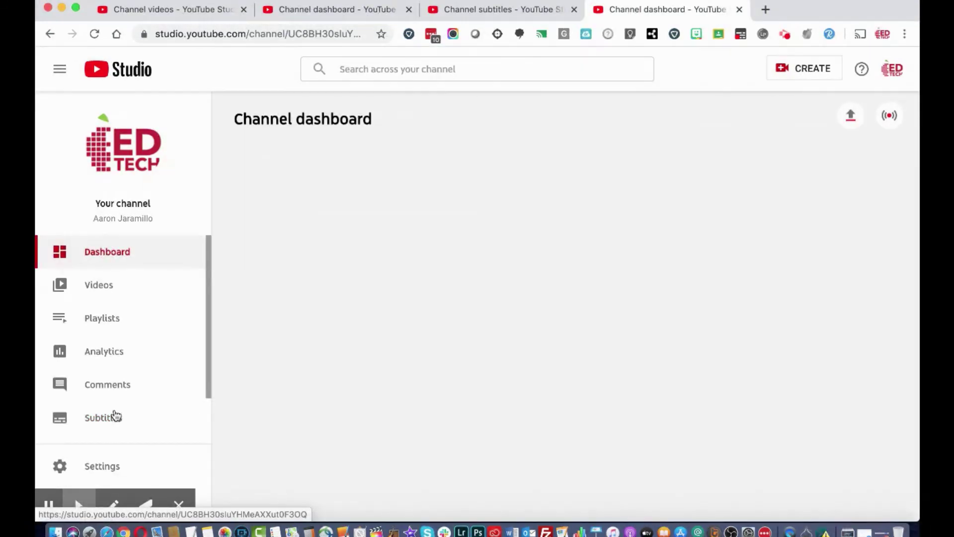
{"action": "left_click", "coordinate": [115, 416]}
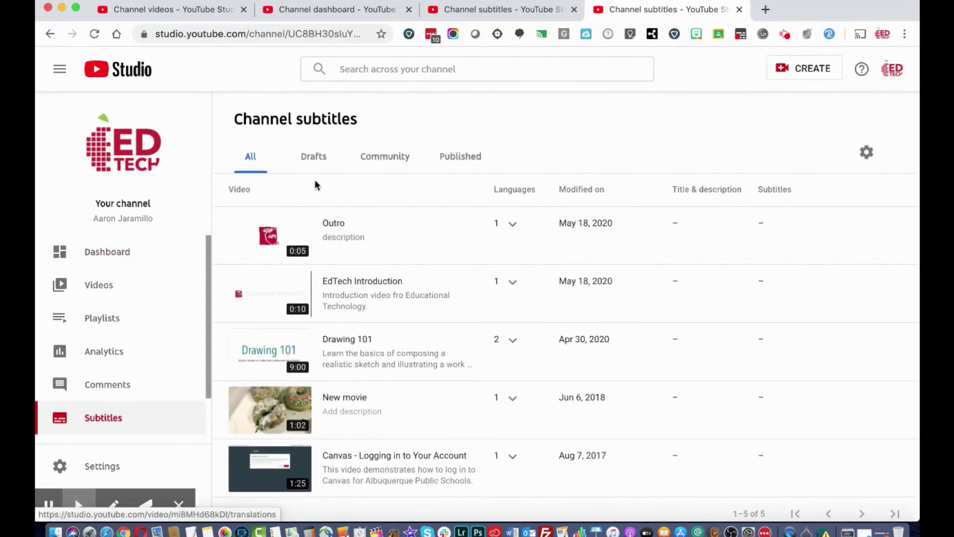
{"action": "left_click", "coordinate": [376, 162]}
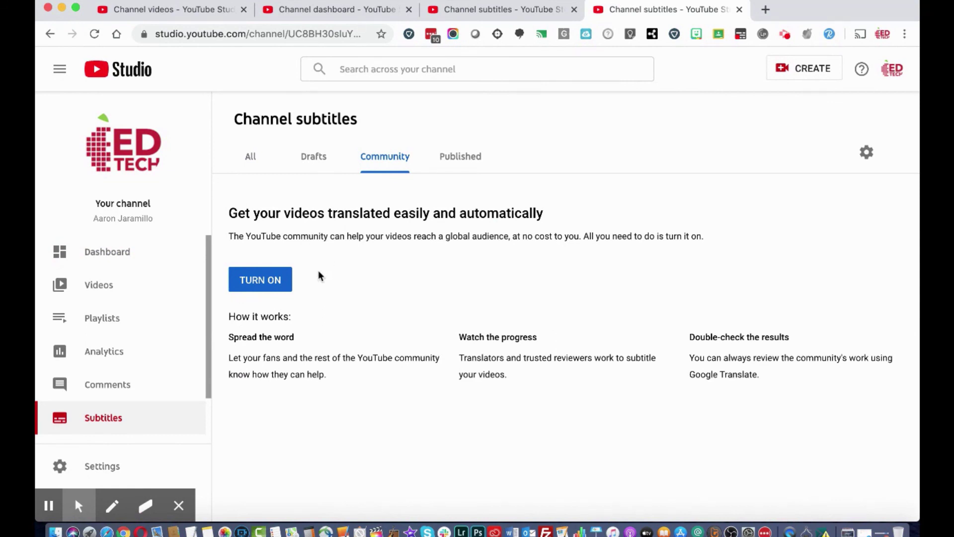
{"action": "left_click", "coordinate": [459, 160]}
{"action": "double_click", "coordinate": [310, 162]}
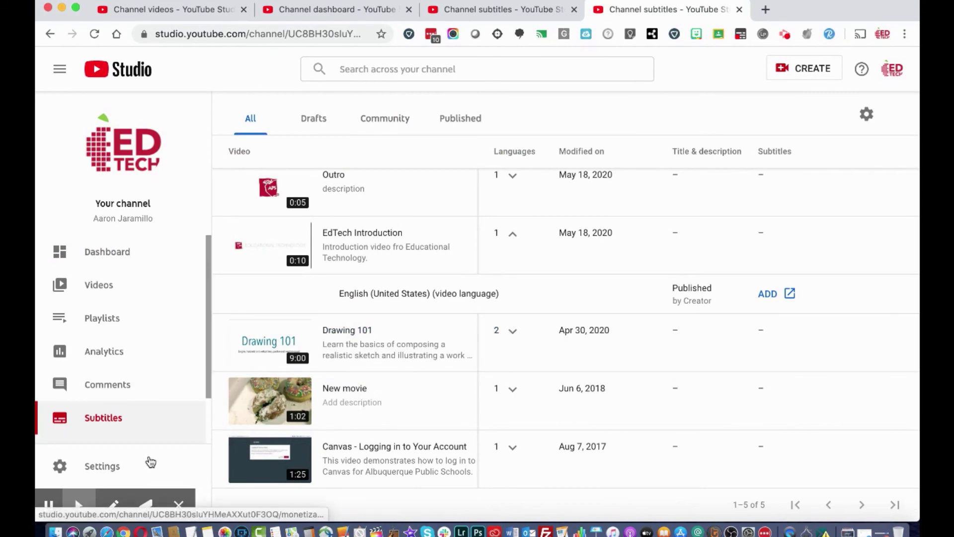
Open the Studio settings and review the default currency and the channel's basic info, country choices, advanced audience settings and branding watermark
{"action": "left_click", "coordinate": [149, 459]}
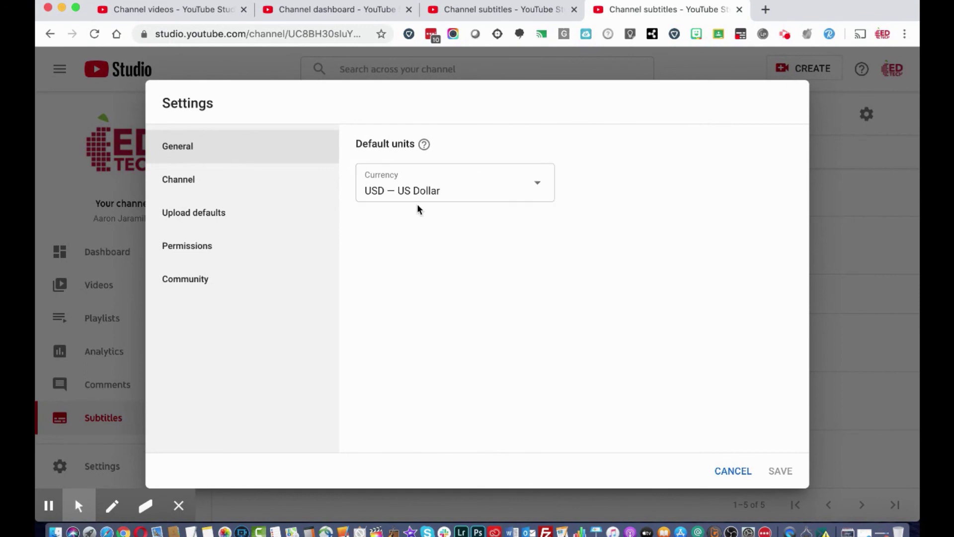
{"action": "left_click", "coordinate": [256, 179]}
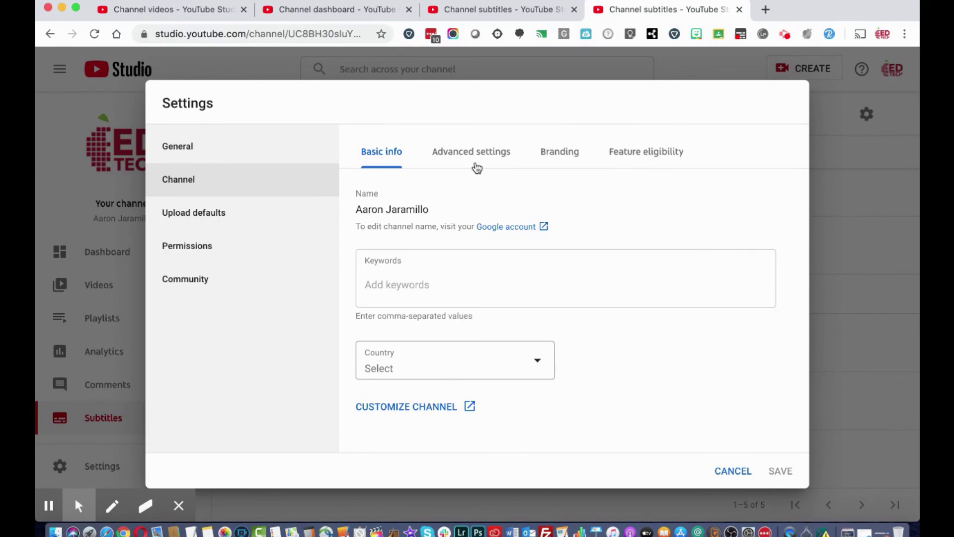
{"action": "key", "text": "space"}
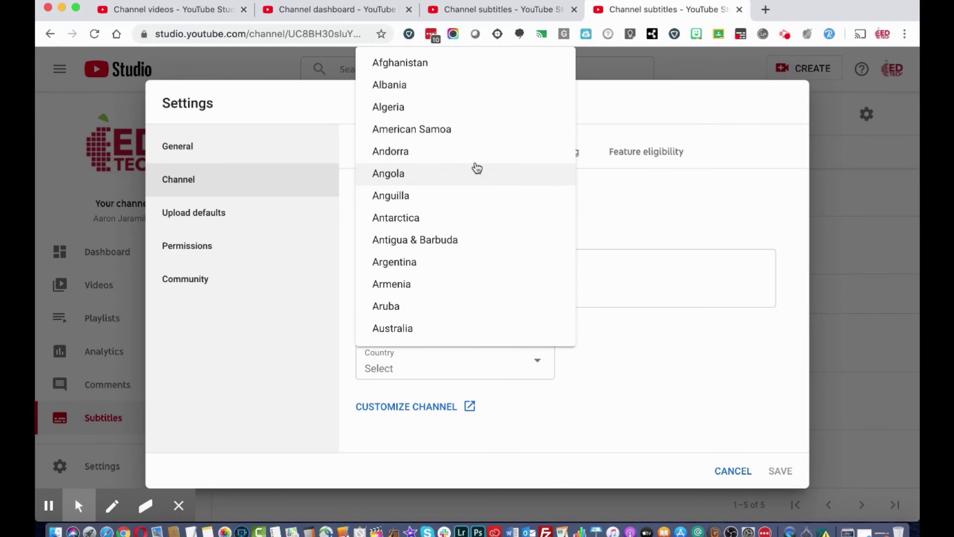
{"action": "left_click", "coordinate": [632, 193]}
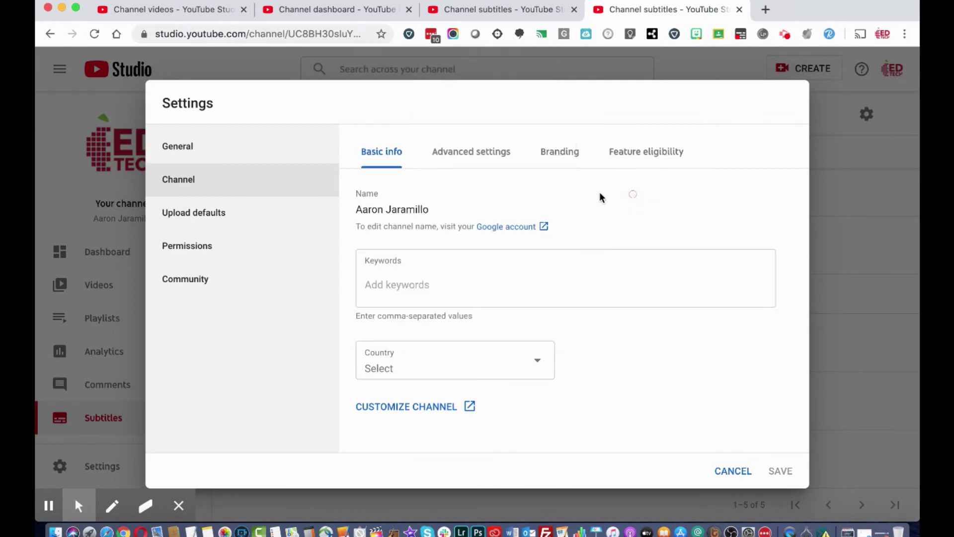
{"action": "left_click", "coordinate": [478, 156]}
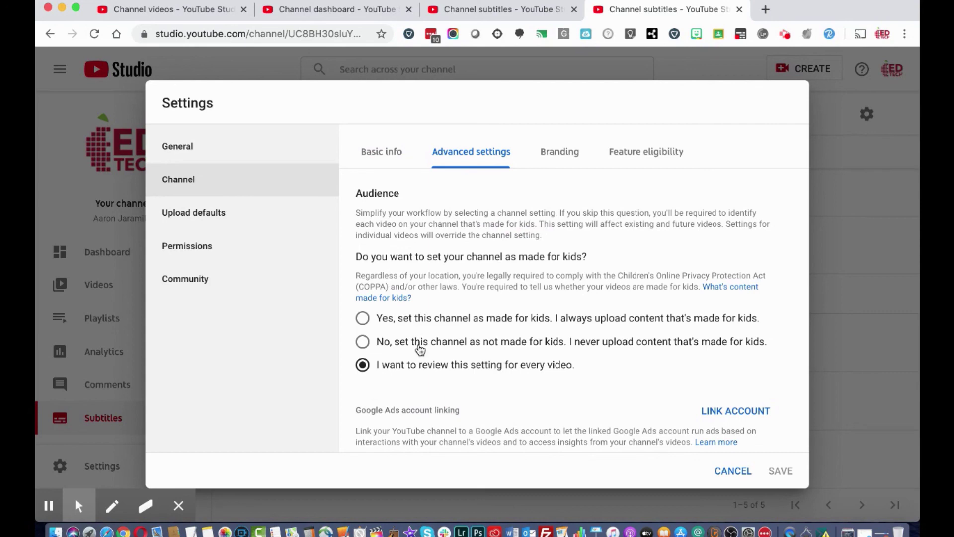
{"action": "left_click", "coordinate": [566, 156]}
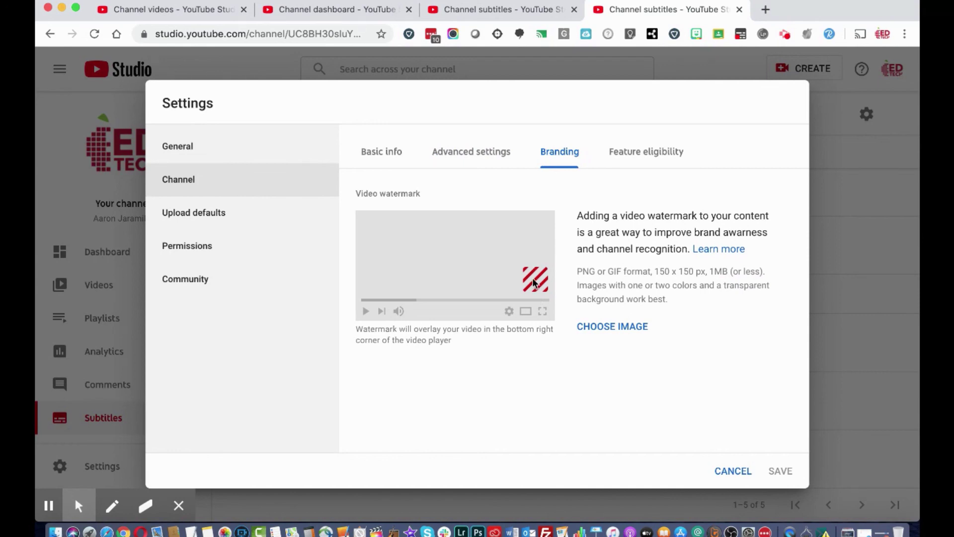
Review the channel's feature eligibility and the basic info upload defaults, including title, description, visibility and tags
{"action": "left_click", "coordinate": [645, 155]}
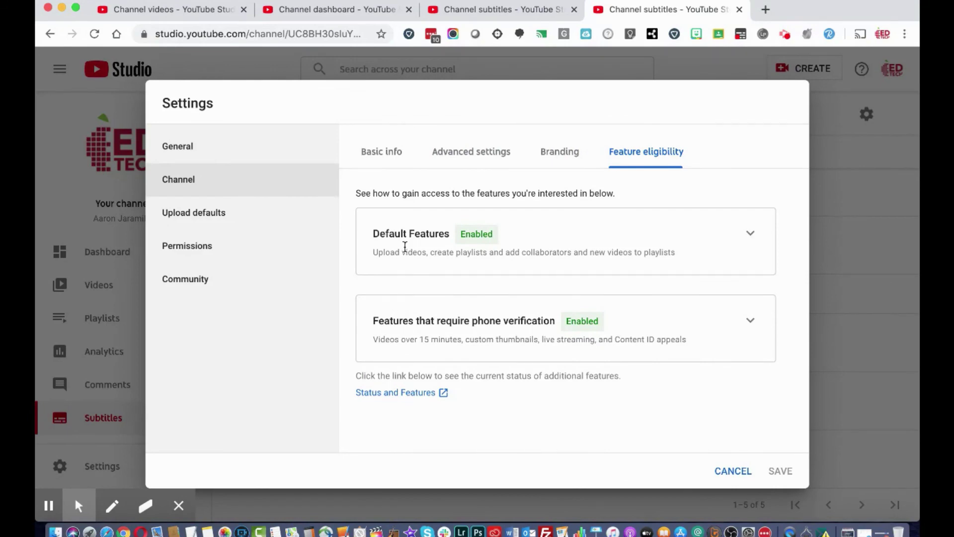
{"action": "left_click", "coordinate": [251, 217]}
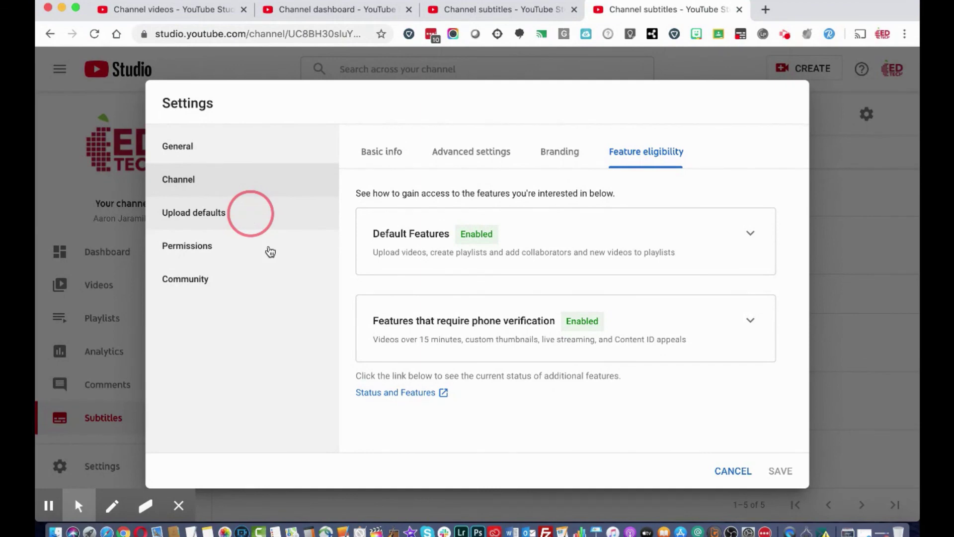
{"action": "left_click", "coordinate": [288, 249]}
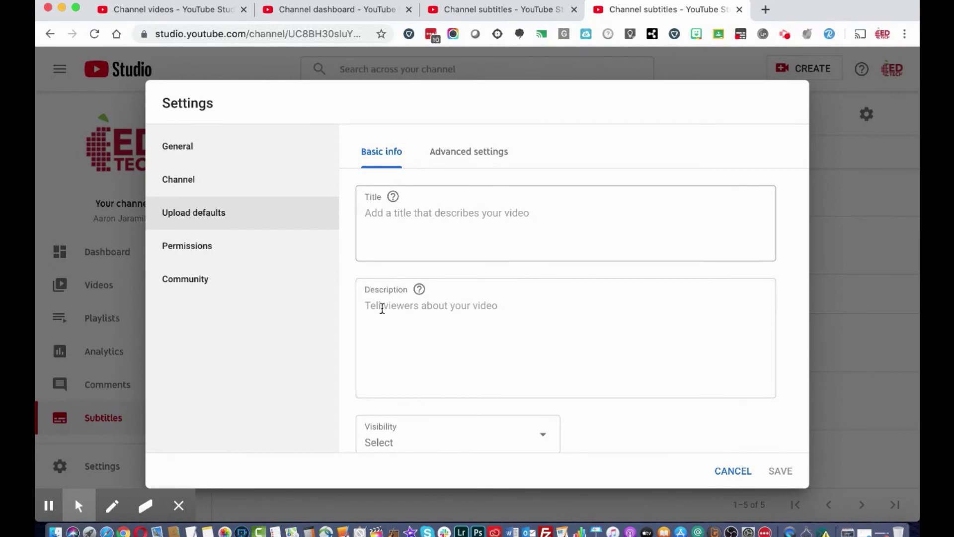
{"action": "scroll", "coordinate": [391, 398], "scroll_direction": "down", "scroll_amount": 4}
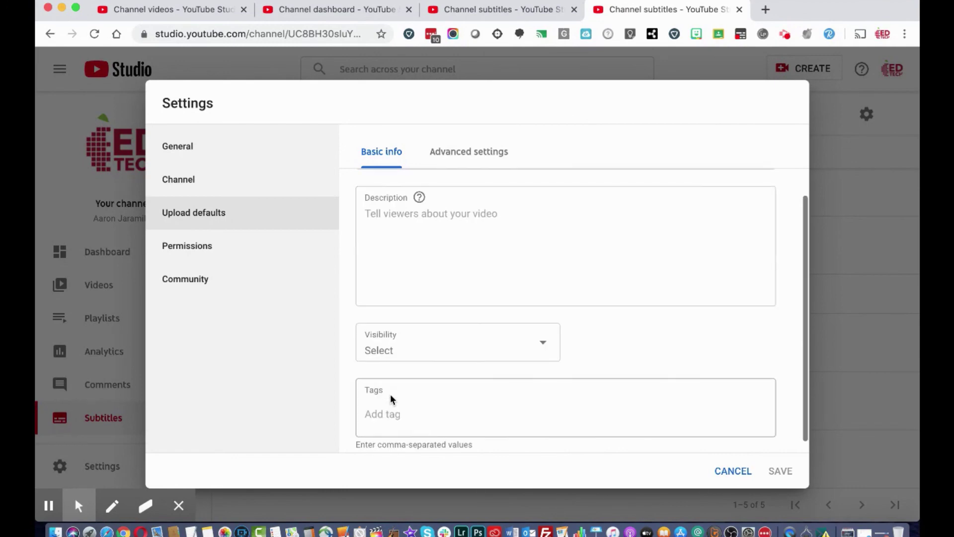
{"action": "scroll", "coordinate": [390, 397], "scroll_direction": "up", "scroll_amount": 3}
{"action": "scroll", "coordinate": [390, 397], "scroll_direction": "up", "scroll_amount": 1}
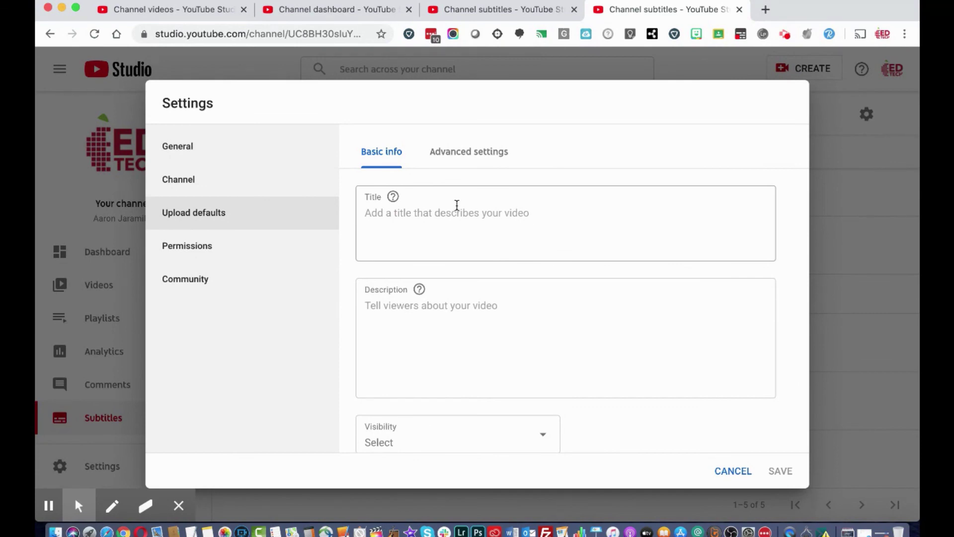
{"action": "scroll", "coordinate": [436, 363], "scroll_direction": "down", "scroll_amount": 3}
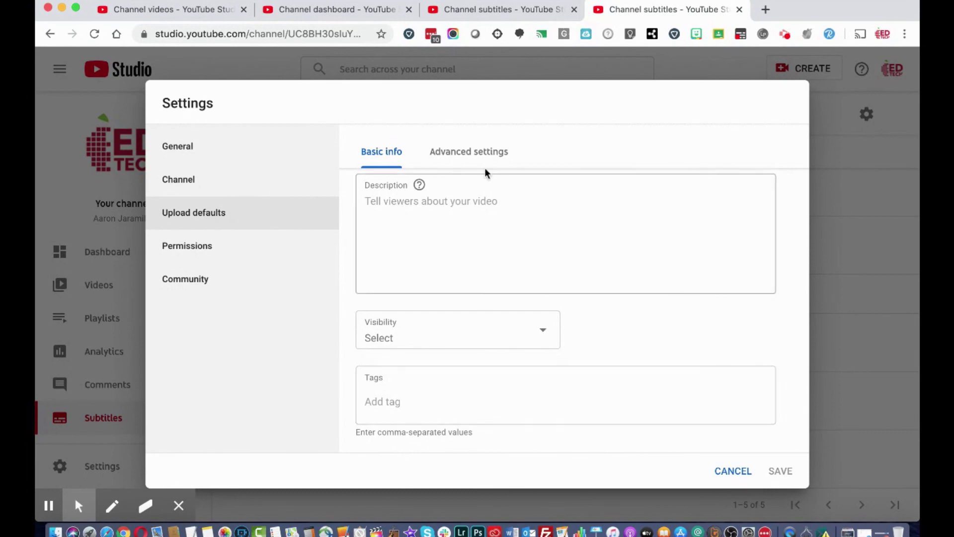
Set the default video category to Education in the advanced upload defaults
{"action": "left_click", "coordinate": [490, 141]}
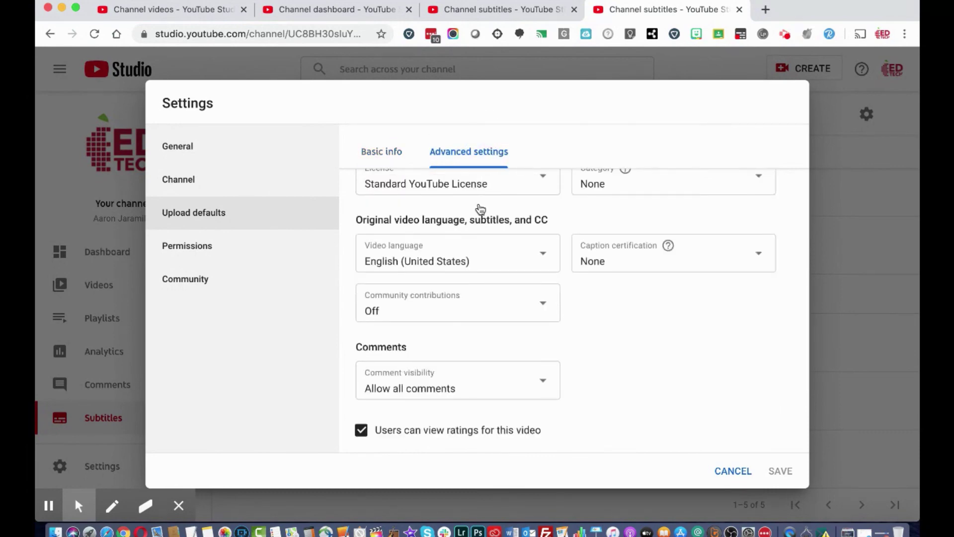
{"action": "scroll", "coordinate": [479, 207], "scroll_direction": "up", "scroll_amount": 1}
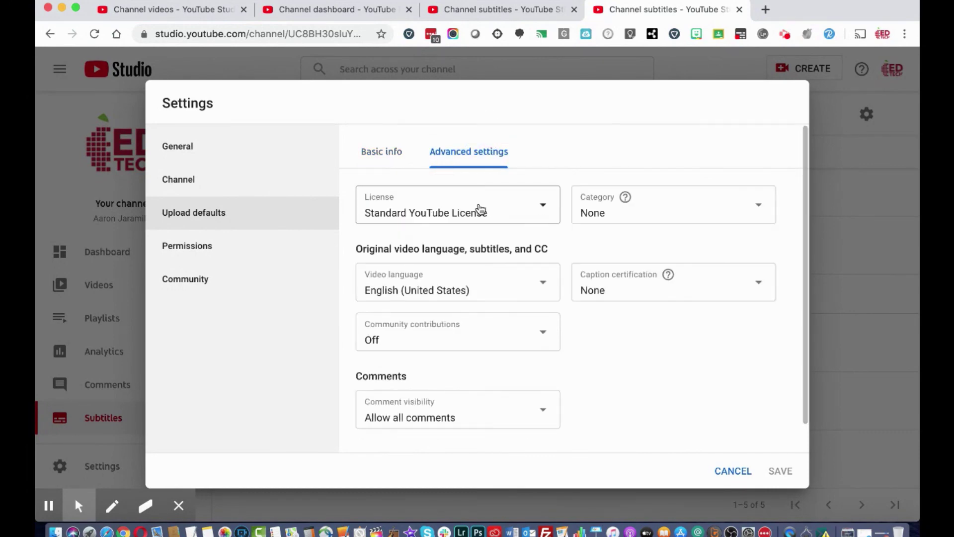
{"action": "scroll", "coordinate": [480, 208], "scroll_direction": "down", "scroll_amount": 1}
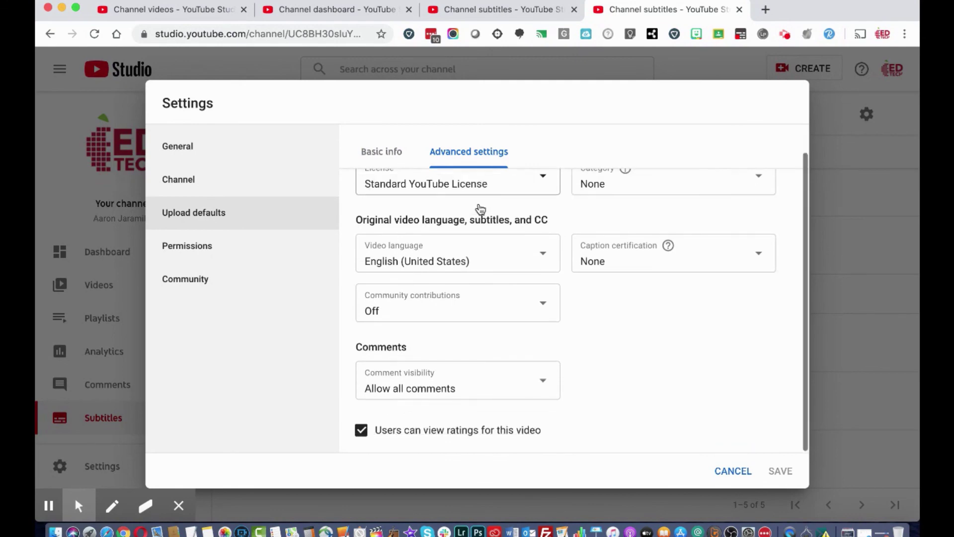
{"action": "left_click", "coordinate": [649, 187]}
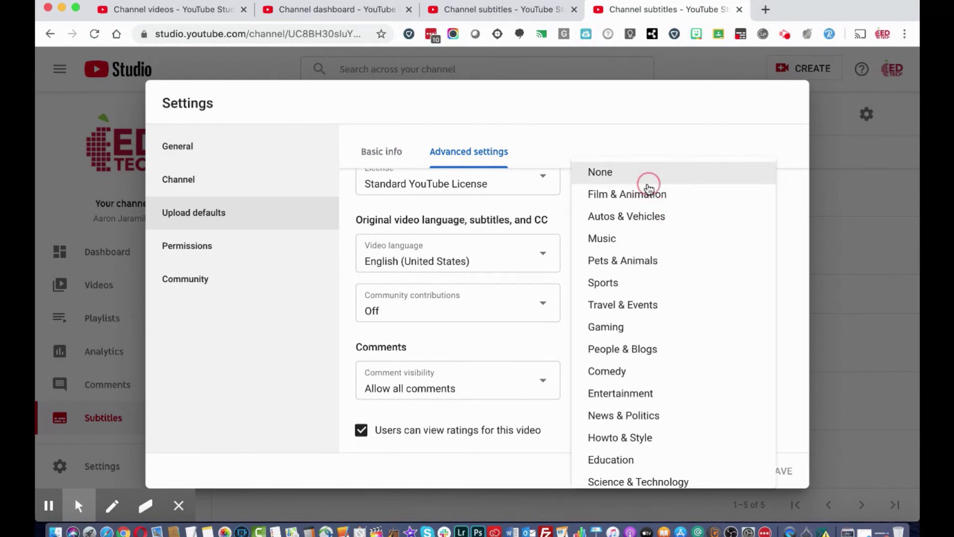
{"action": "left_click", "coordinate": [648, 186]}
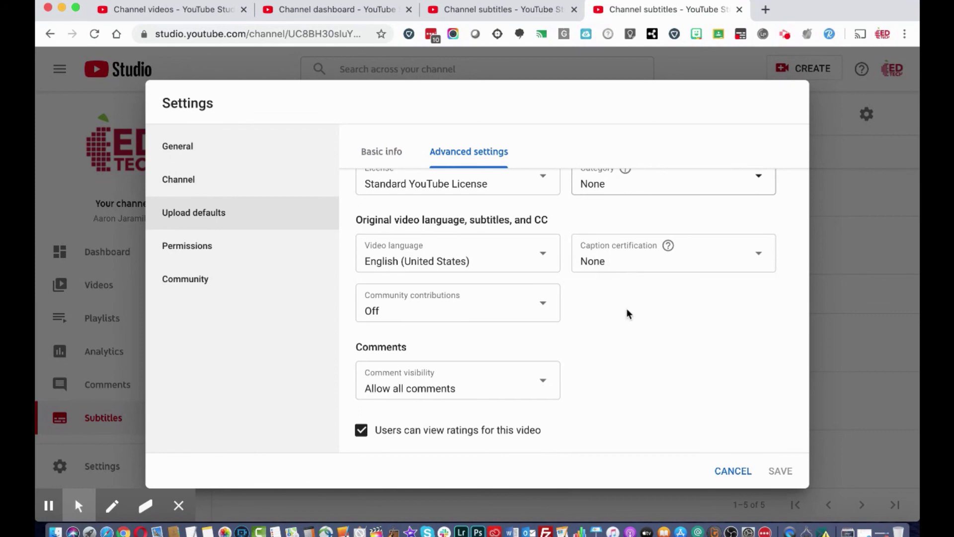
{"action": "key", "text": "Return"}
{"action": "scroll", "coordinate": [630, 315], "scroll_direction": "down", "scroll_amount": 2}
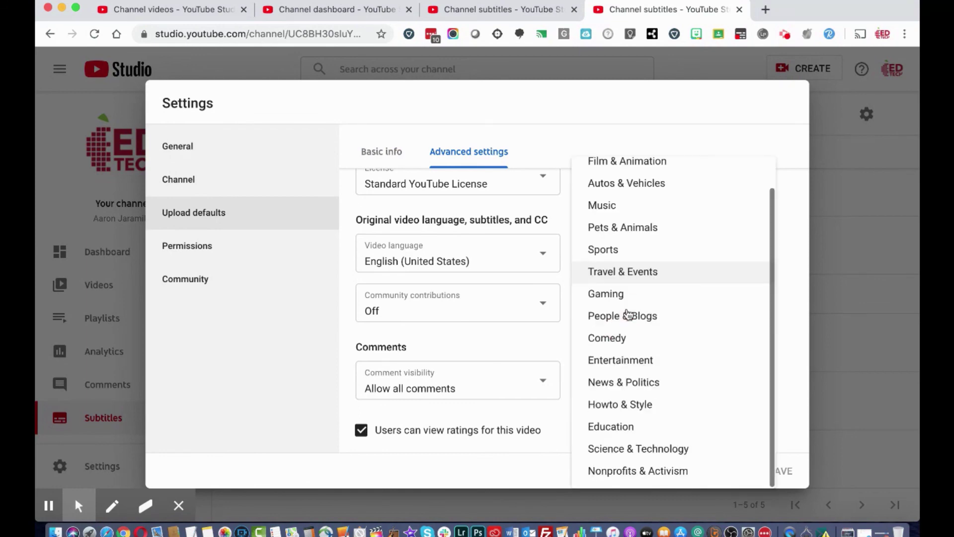
{"action": "left_click", "coordinate": [622, 427]}
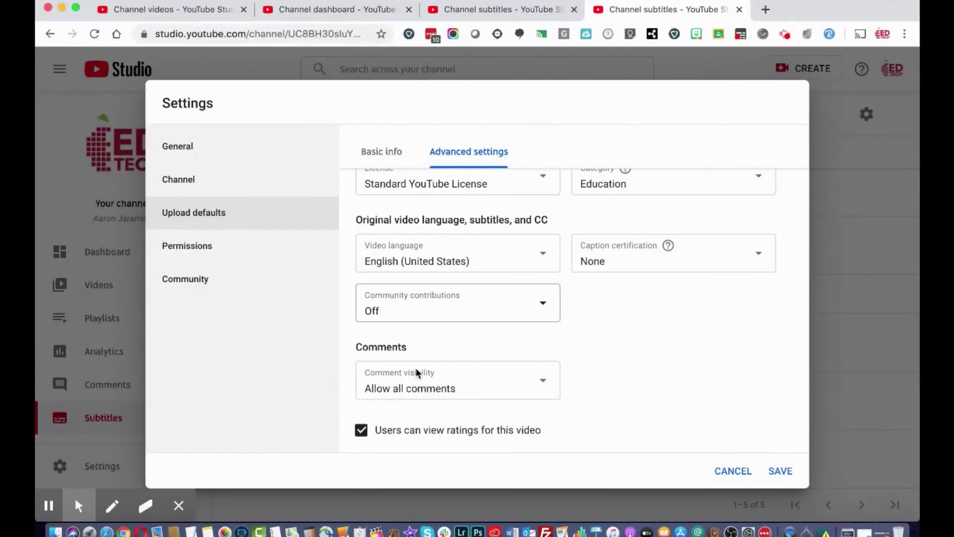
Review the channel permissions and the community automated filters for moderators, approved users, hidden users, blocked words and links
{"action": "left_click", "coordinate": [219, 251]}
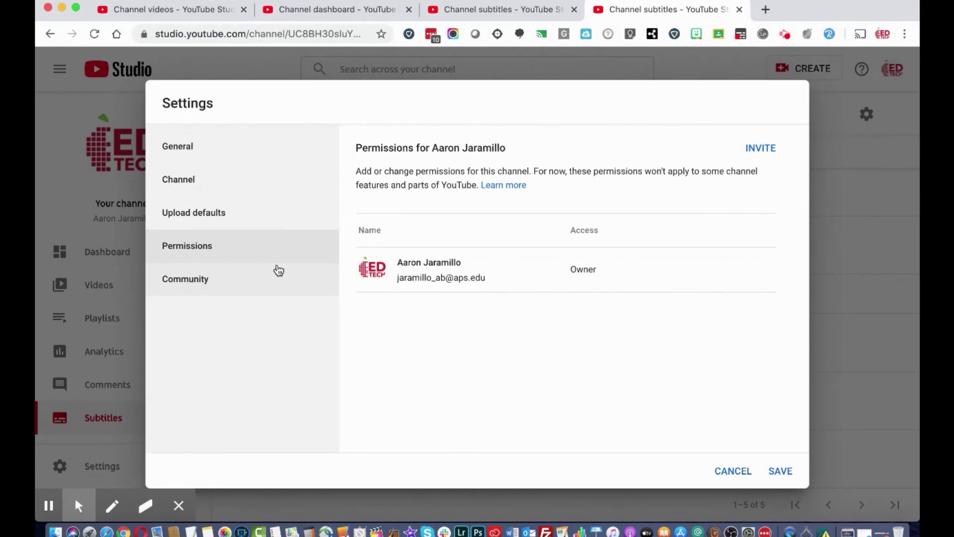
{"action": "left_click", "coordinate": [258, 289]}
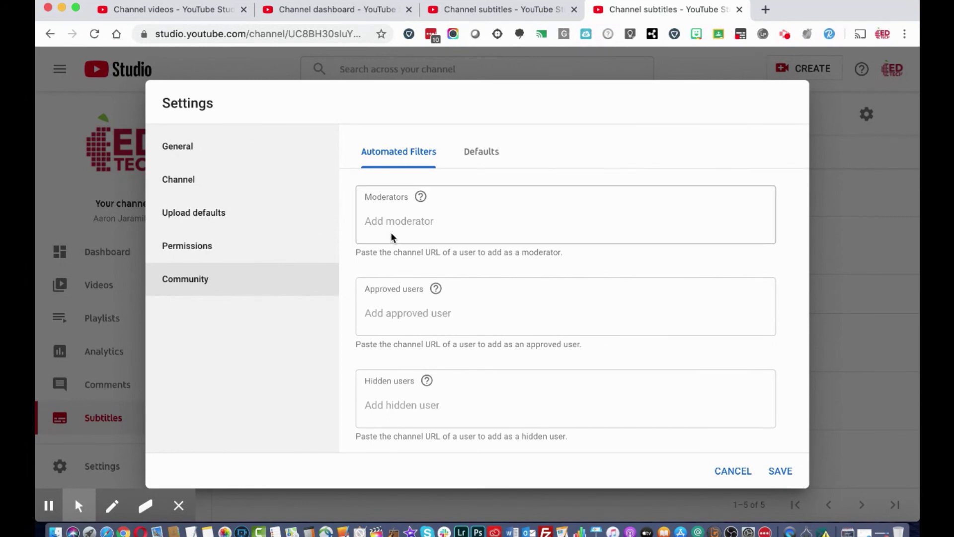
{"action": "scroll", "coordinate": [391, 236], "scroll_direction": "down", "scroll_amount": 2}
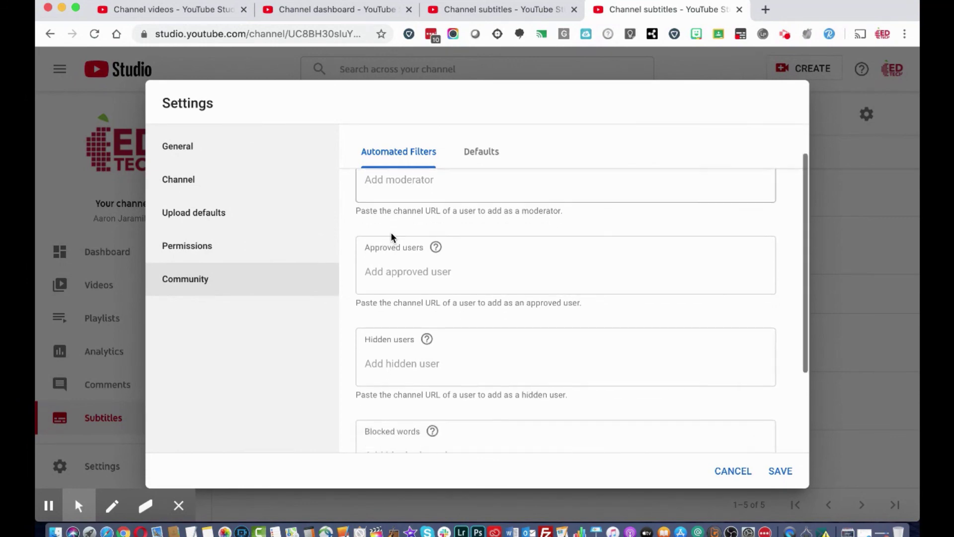
{"action": "scroll", "coordinate": [391, 233], "scroll_direction": "down", "scroll_amount": 1}
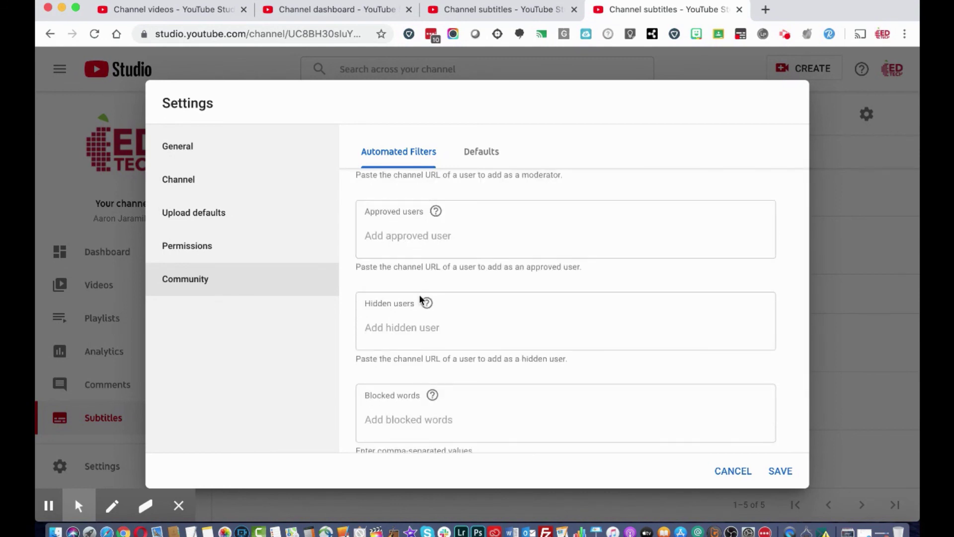
{"action": "scroll", "coordinate": [419, 298], "scroll_direction": "down", "scroll_amount": 1}
{"action": "mouse_move", "coordinate": [422, 300]}
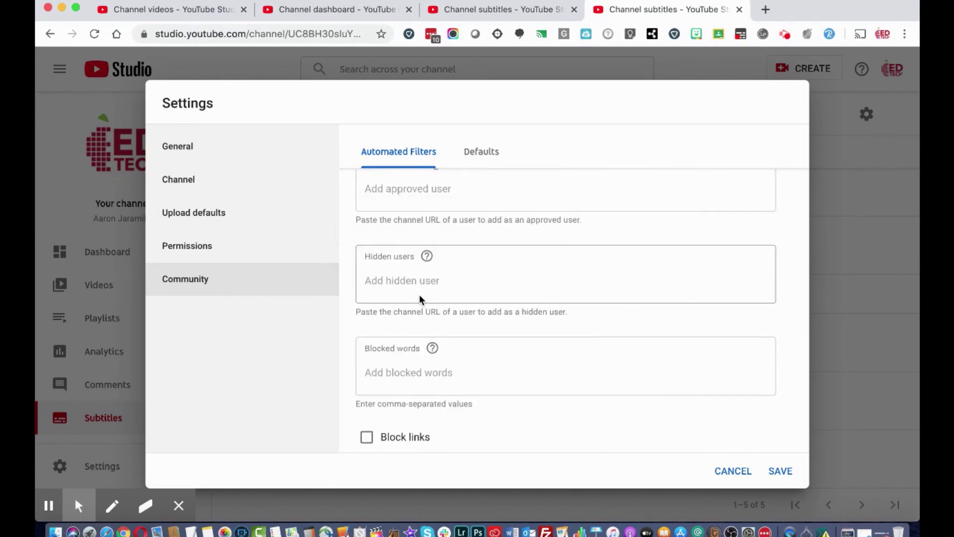
{"action": "scroll", "coordinate": [394, 290], "scroll_direction": "down", "scroll_amount": 1}
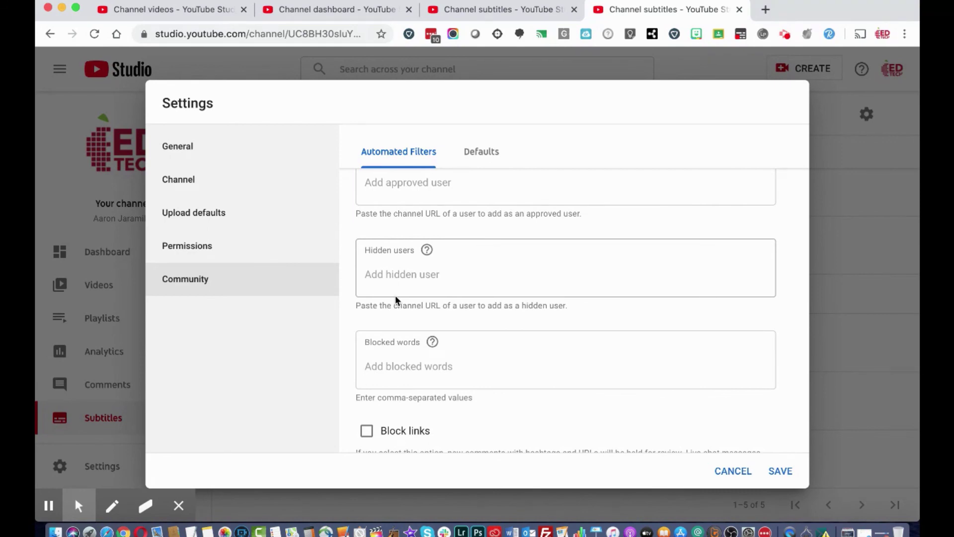
{"action": "scroll", "coordinate": [396, 298], "scroll_direction": "down", "scroll_amount": 1}
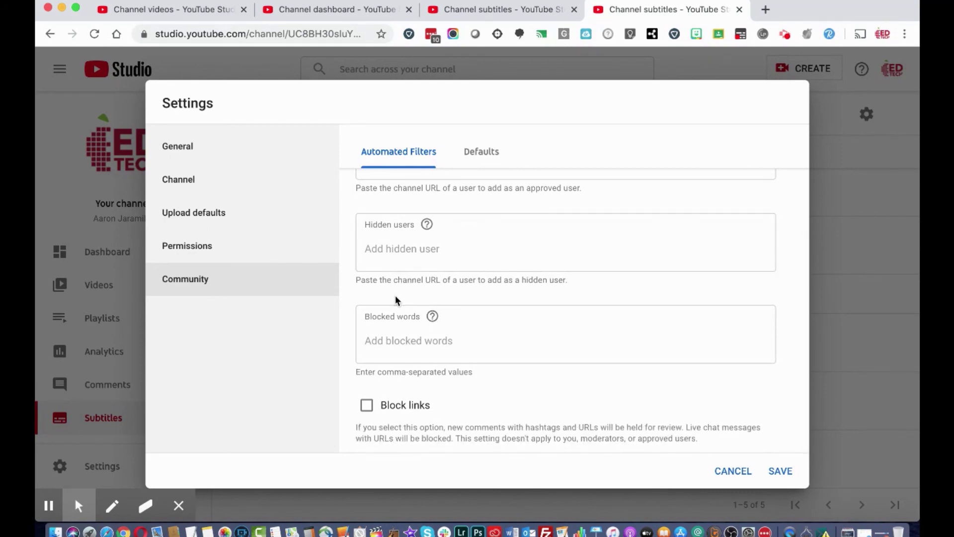
{"action": "scroll", "coordinate": [395, 300], "scroll_direction": "up", "scroll_amount": 3}
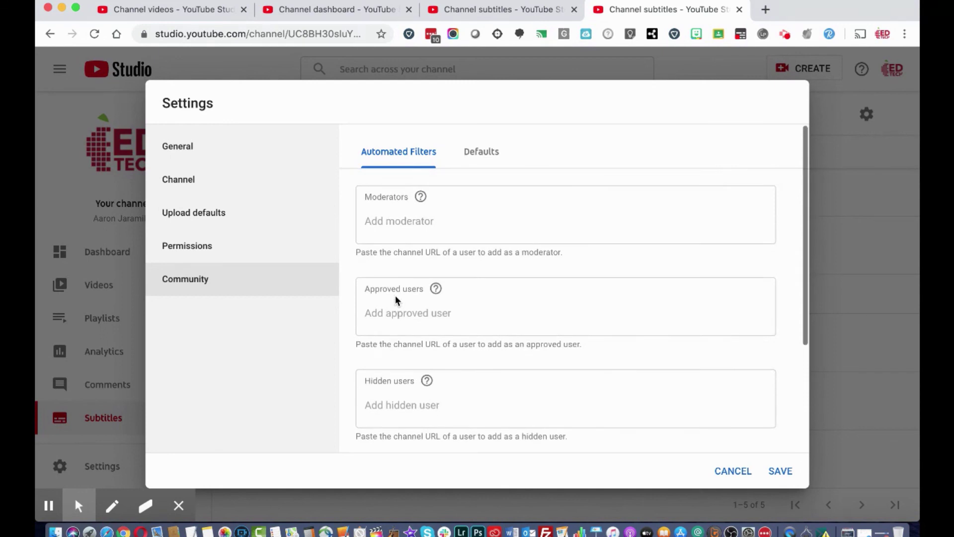
Set the community default for comments on new videos to Hold all comments for review, and save the settings
{"action": "left_click", "coordinate": [481, 154]}
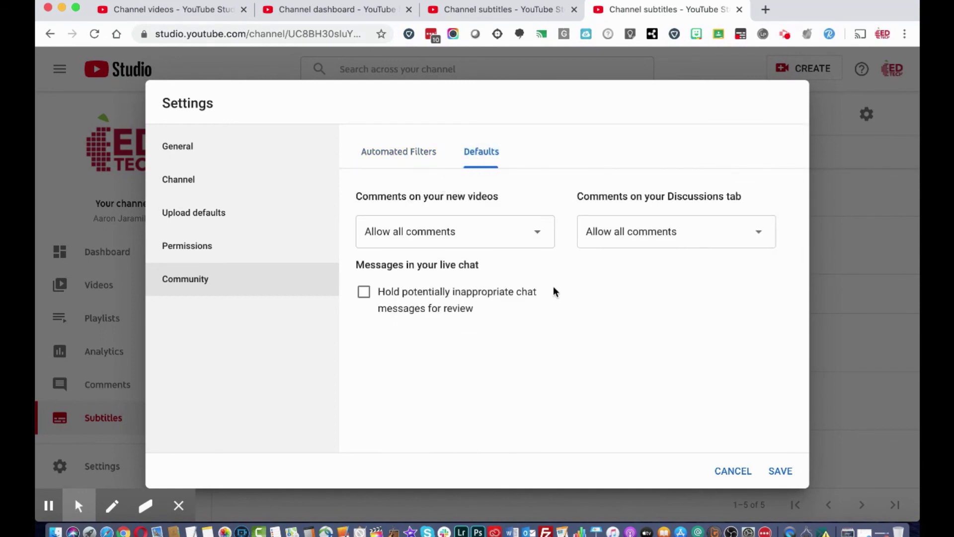
{"action": "left_click", "coordinate": [538, 236]}
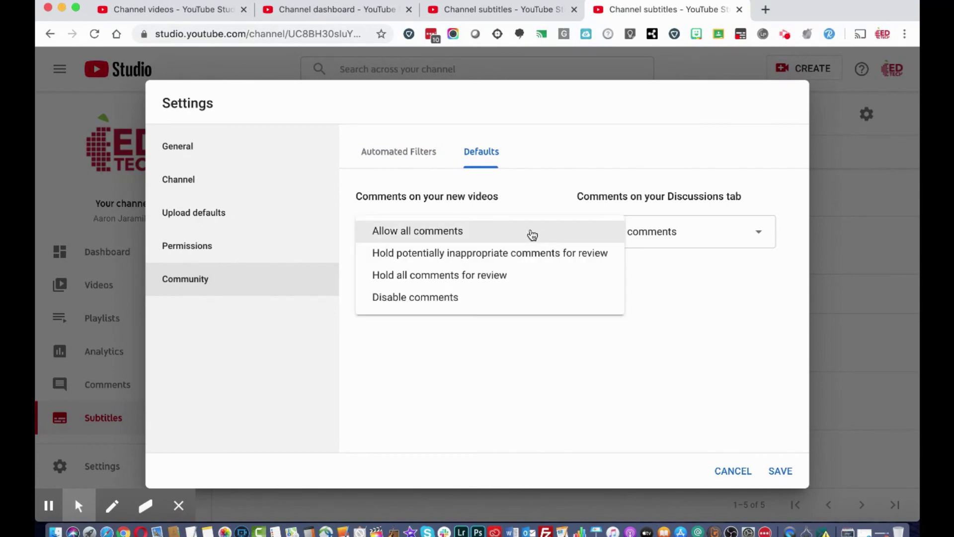
{"action": "left_click", "coordinate": [494, 278]}
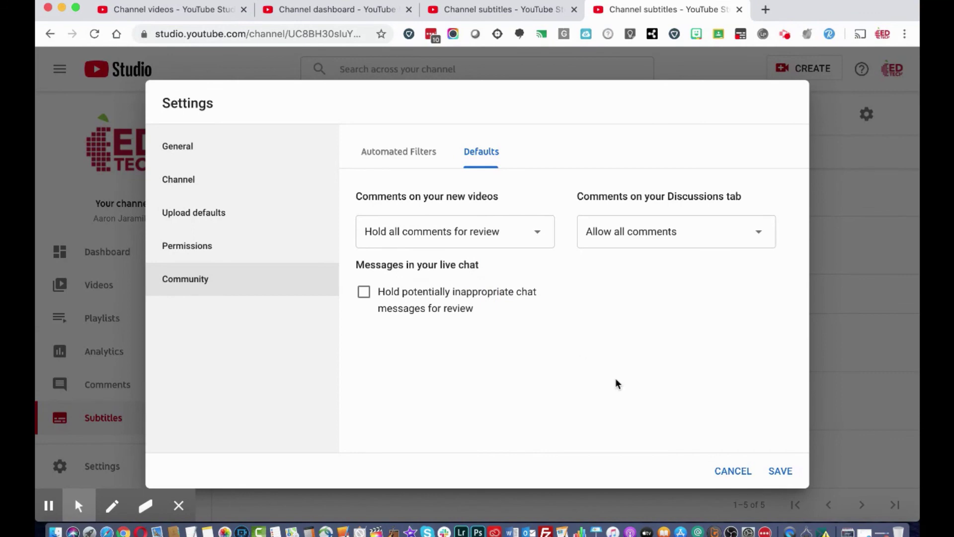
{"action": "left_click", "coordinate": [789, 475]}
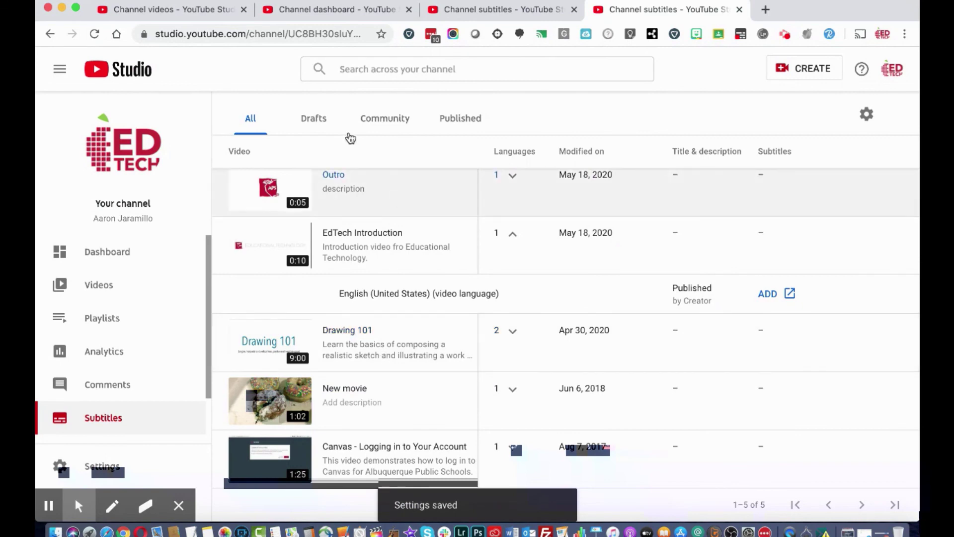
Check the Drafts view of the channel subtitles and return to the channel dashboard
{"action": "left_click", "coordinate": [318, 123]}
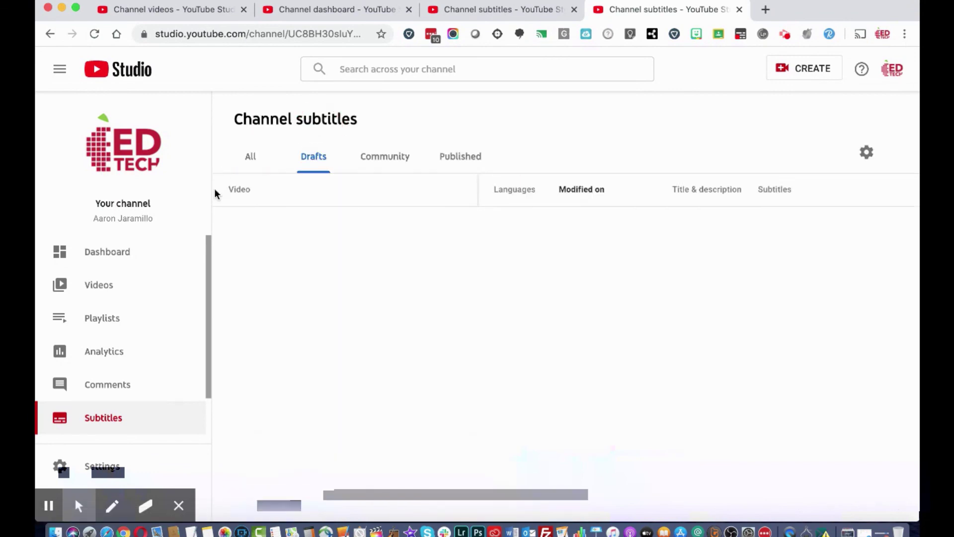
{"action": "left_click", "coordinate": [109, 257]}
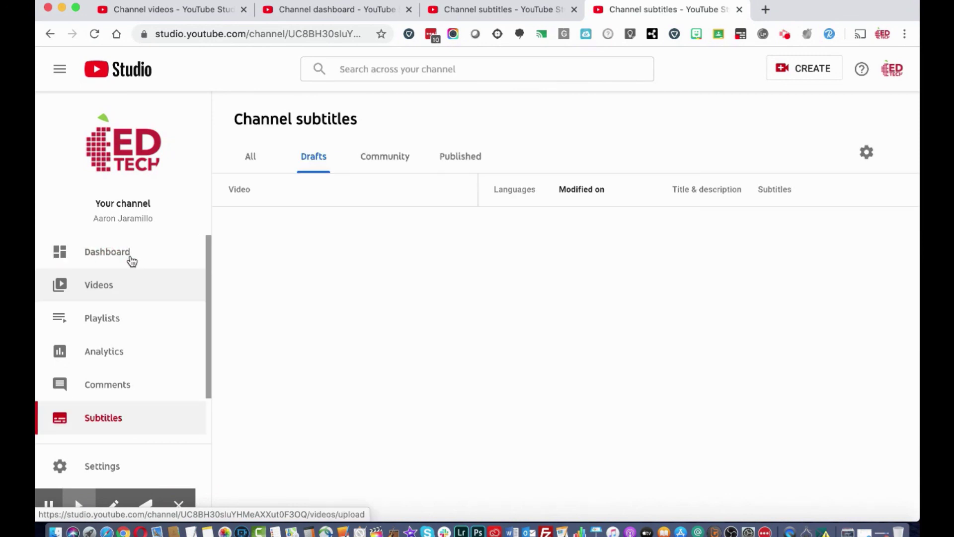
{"action": "left_click", "coordinate": [131, 260]}
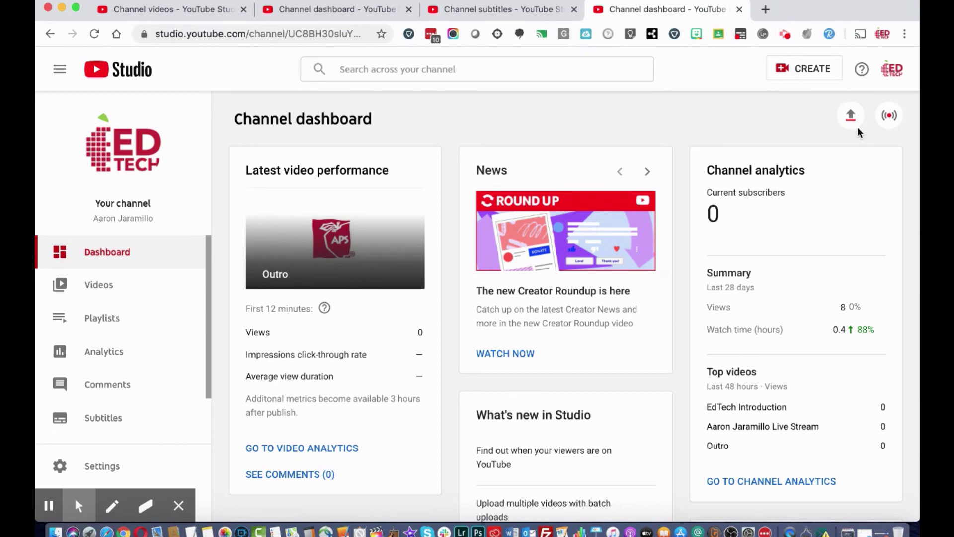
{"action": "left_click", "coordinate": [733, 531]}
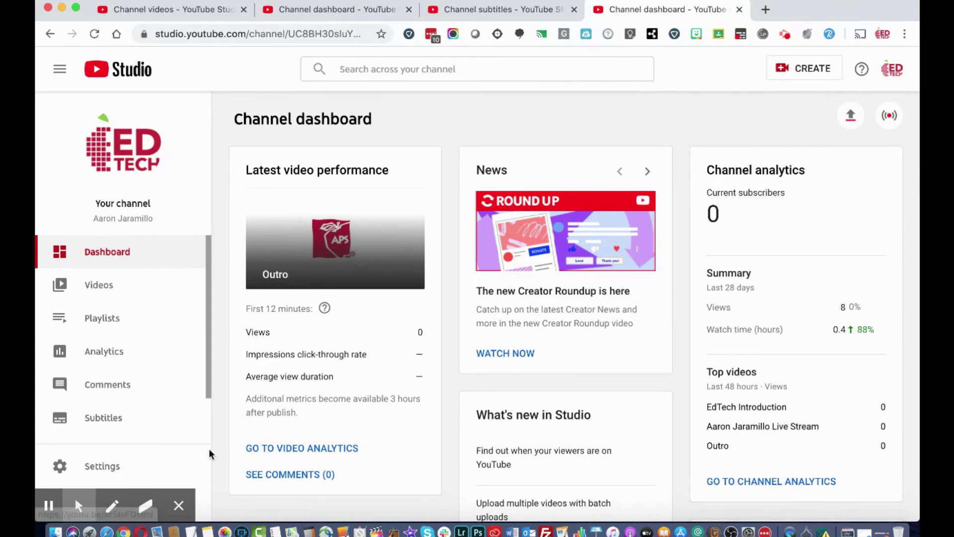
{"action": "left_click", "coordinate": [181, 504]}
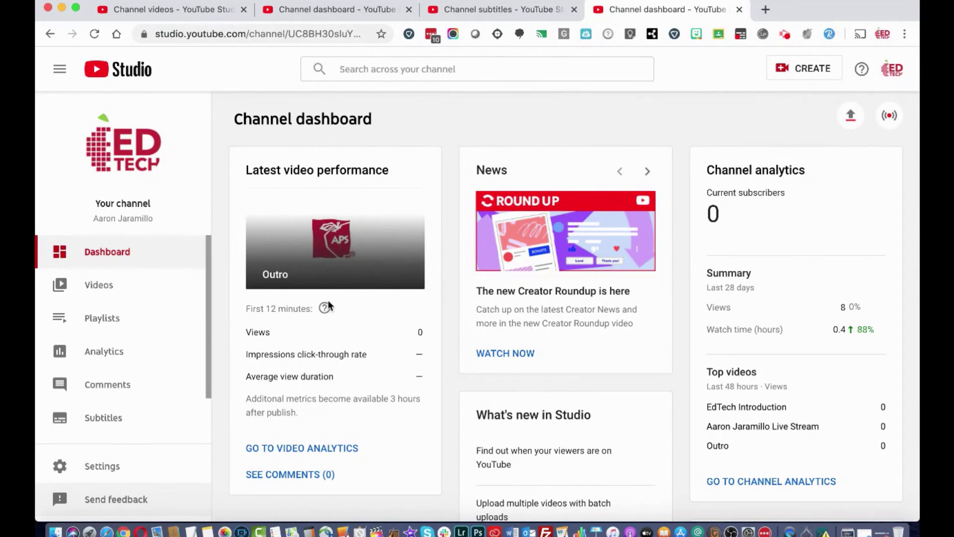
{"action": "mouse_move", "coordinate": [328, 303]}
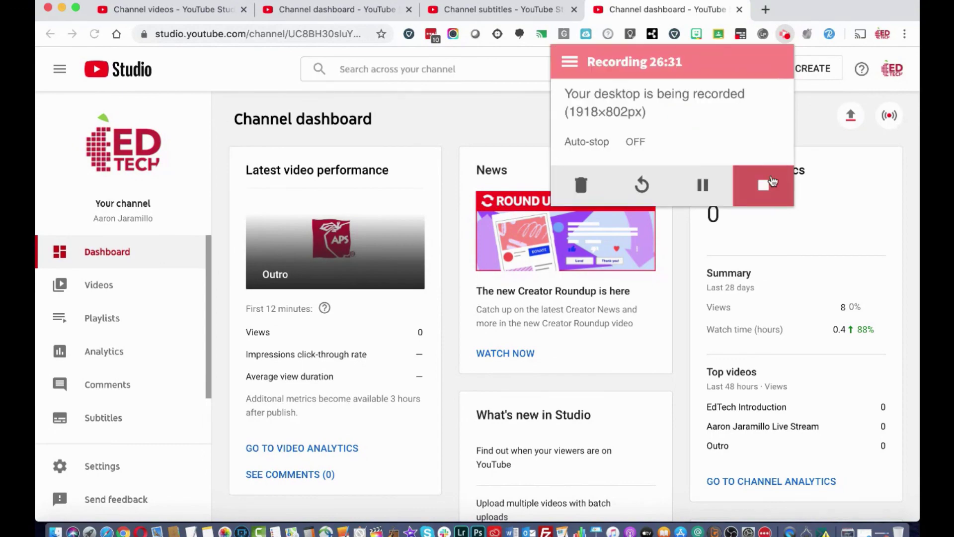
{"action": "left_click", "coordinate": [771, 181]}
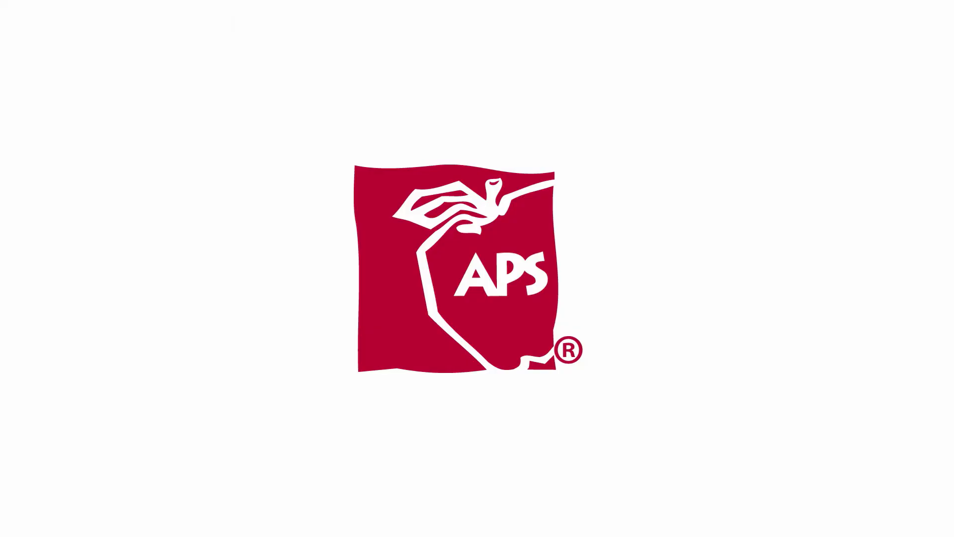